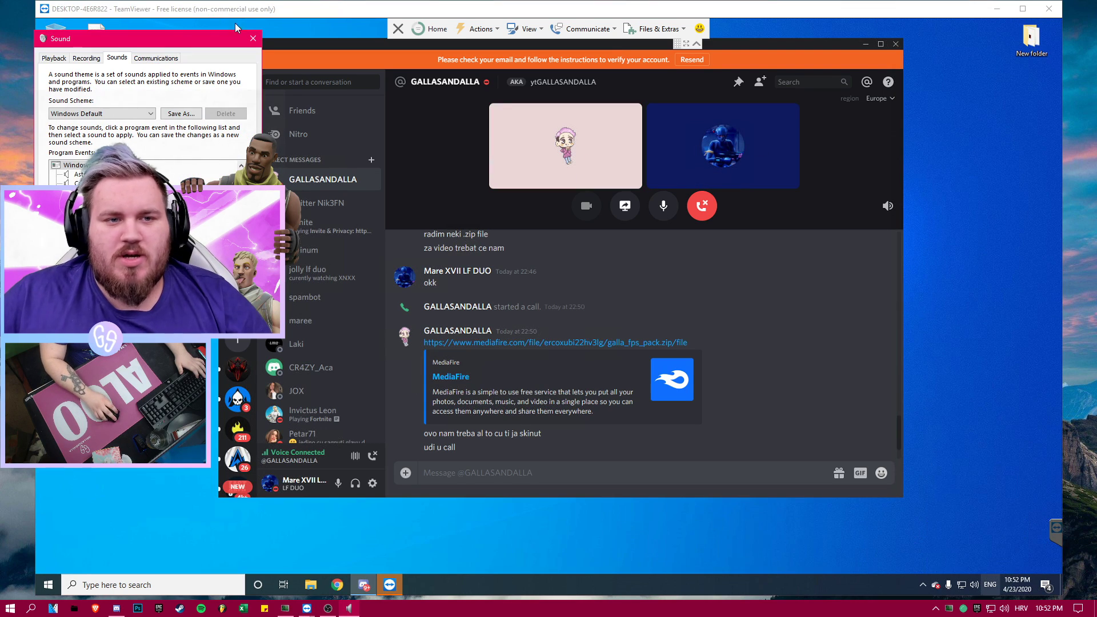
Step: Select the MediaFire download link text in Discord, then minimize Discord
click(255, 37)
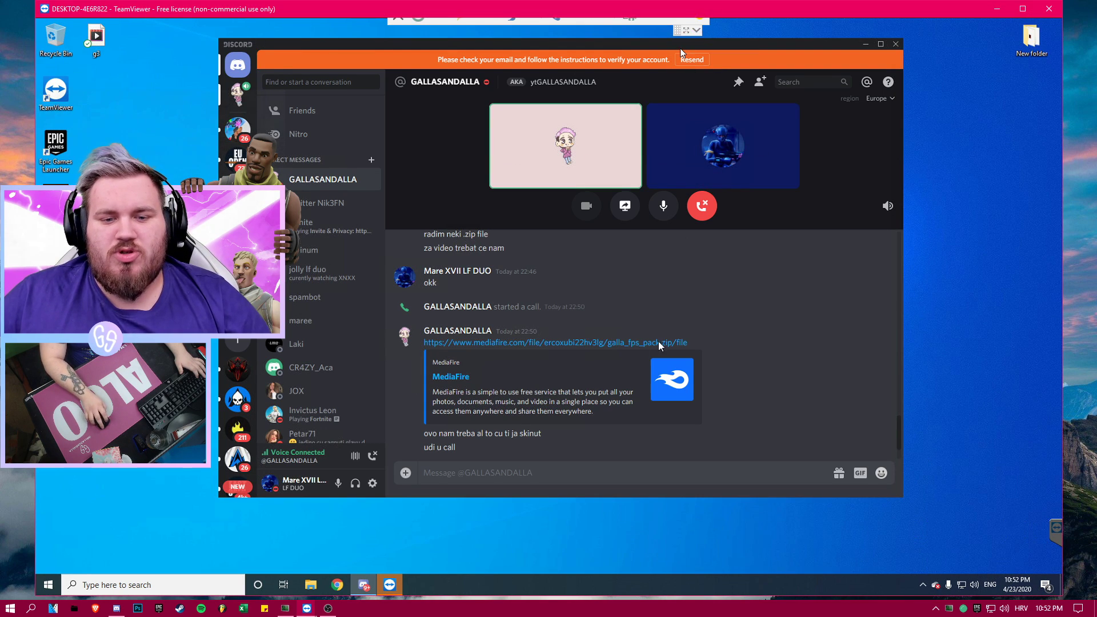
drag(734, 346, 423, 342)
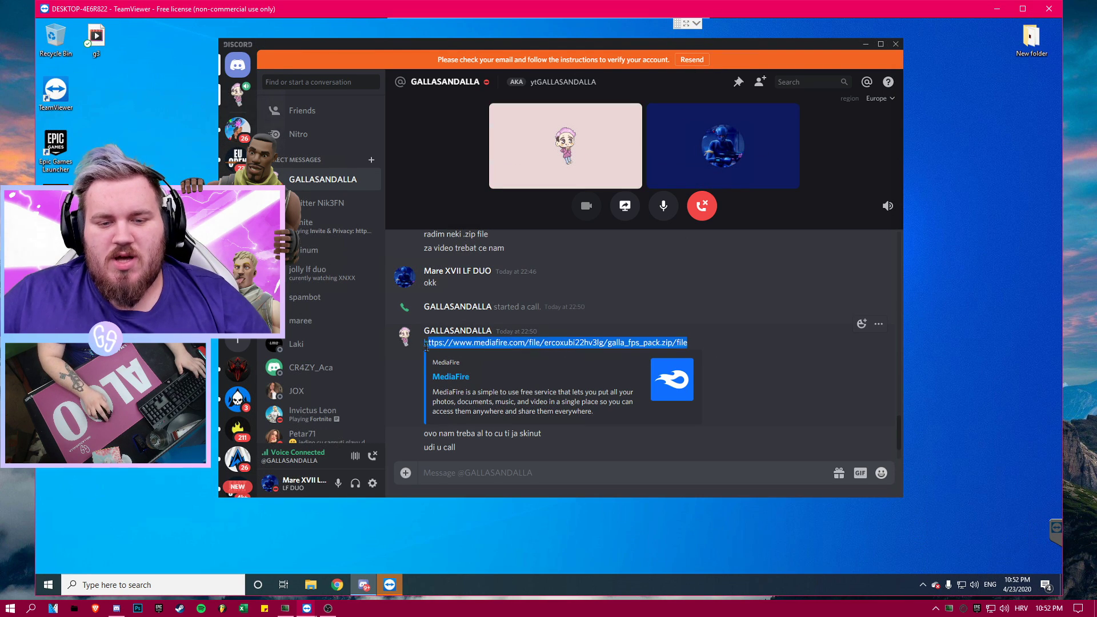
click(866, 44)
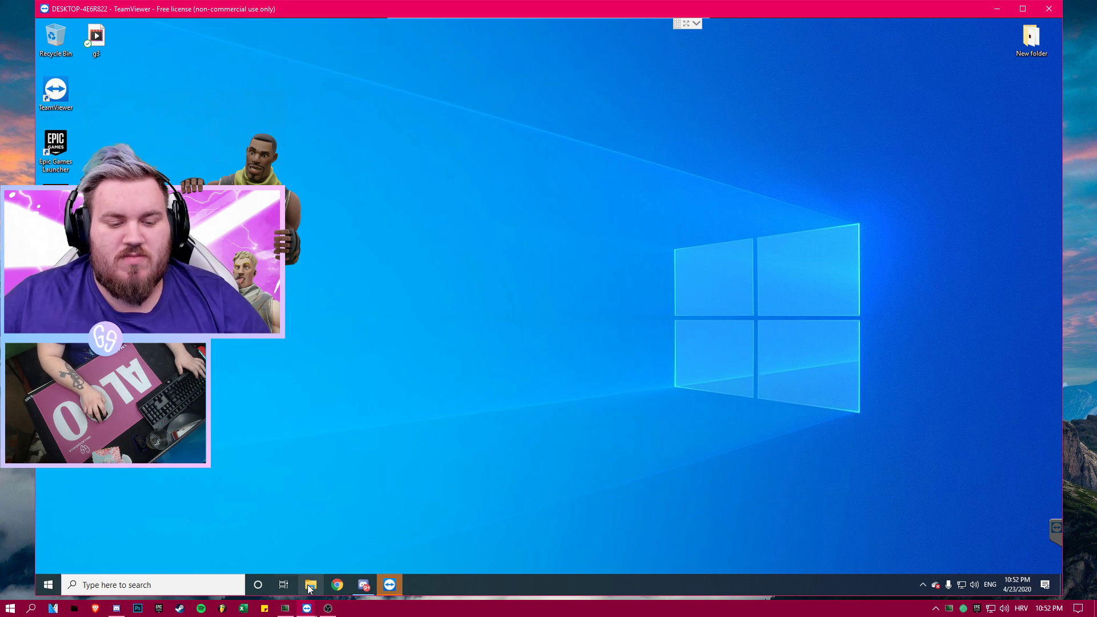
Step: Open This PC's Properties from File Explorer to show the System page
key(super+e)
right_click(129, 312)
click(171, 454)
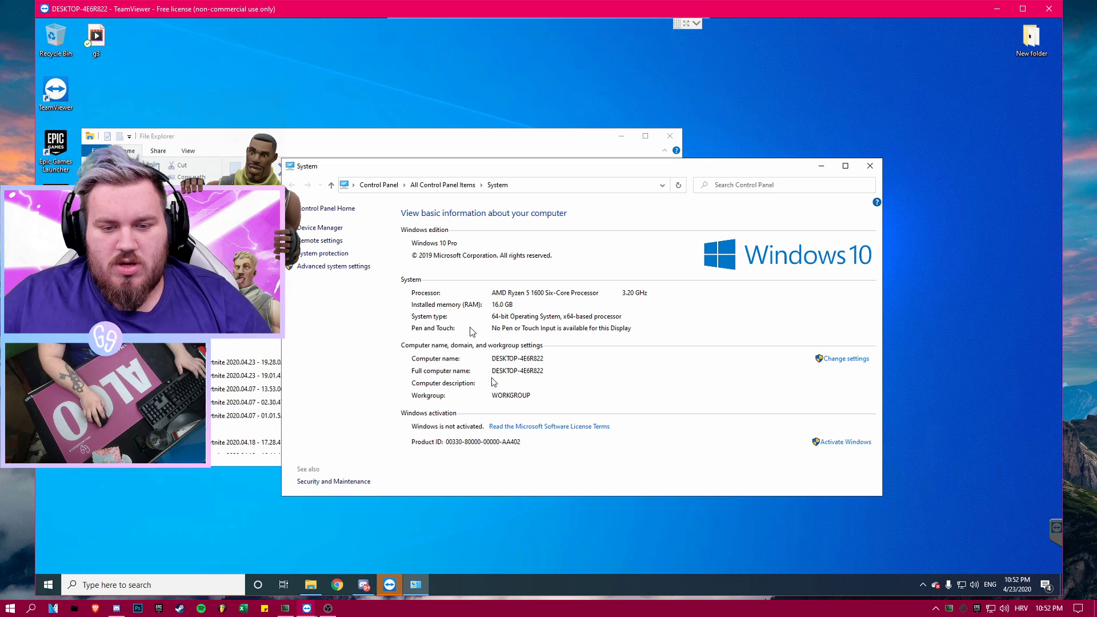
Step: Open Performance Options from Advanced system settings, then close it without changes
click(317, 267)
drag(126, 40, 315, 90)
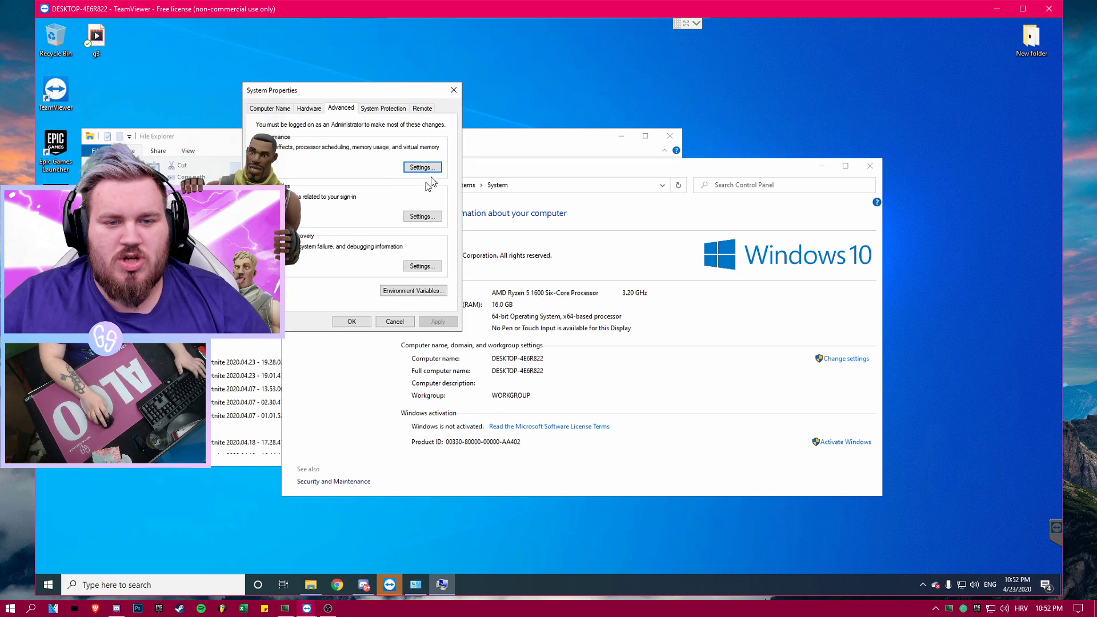
click(423, 168)
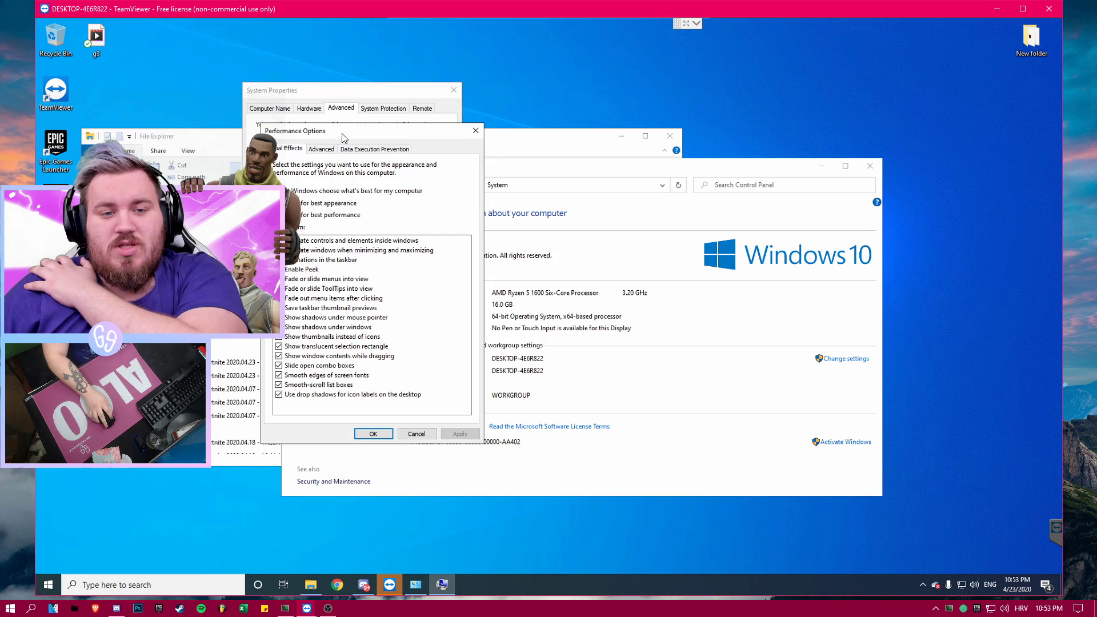
drag(331, 137, 612, 140)
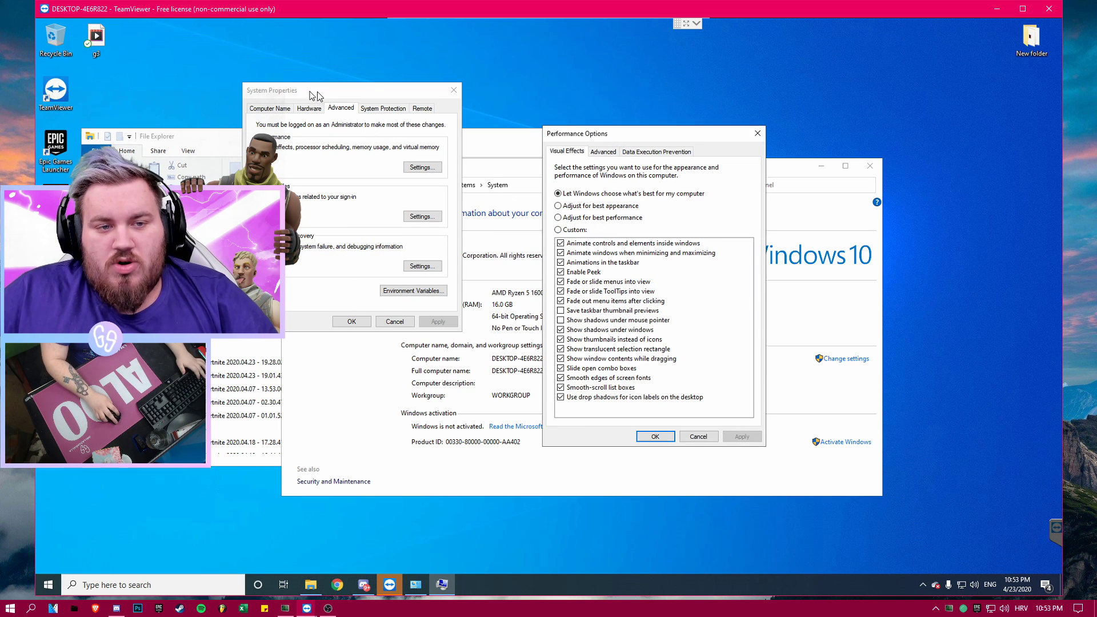
click(757, 133)
click(455, 91)
drag(472, 161, 680, 158)
click(232, 453)
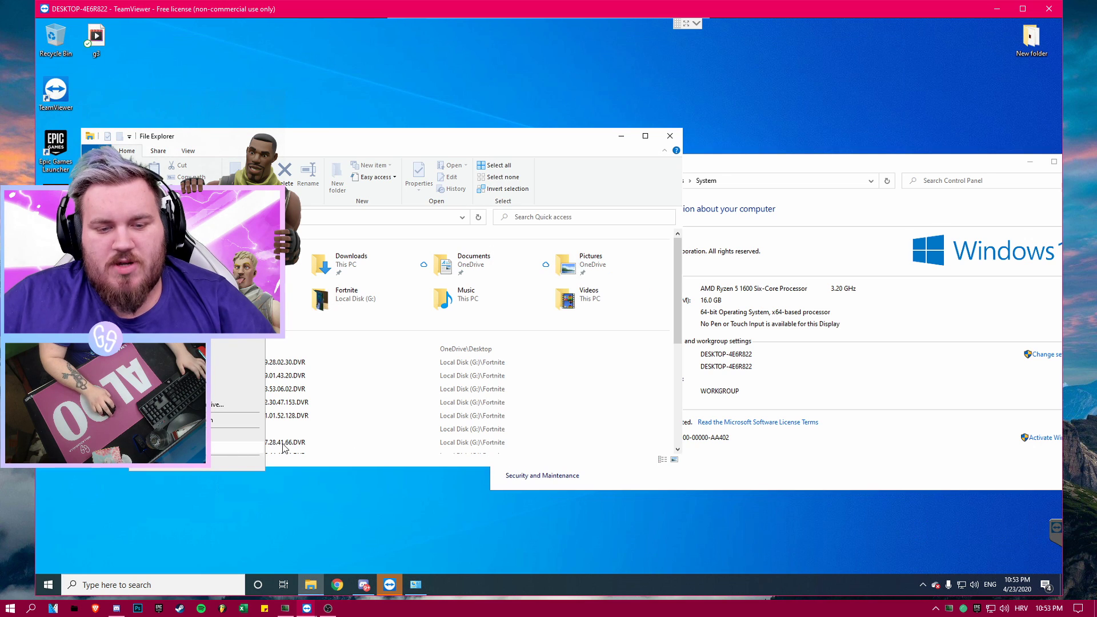
click(233, 453)
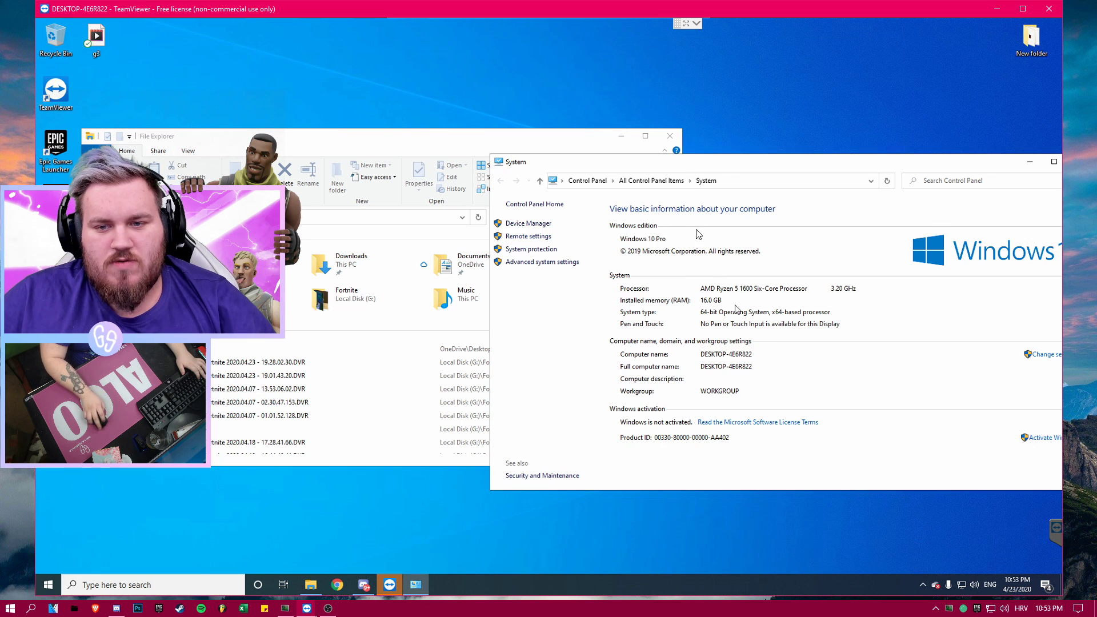
Step: Turn off control, window, taskbar and menu animations, Peek, fades and window shadows
click(530, 263)
drag(177, 54, 829, 172)
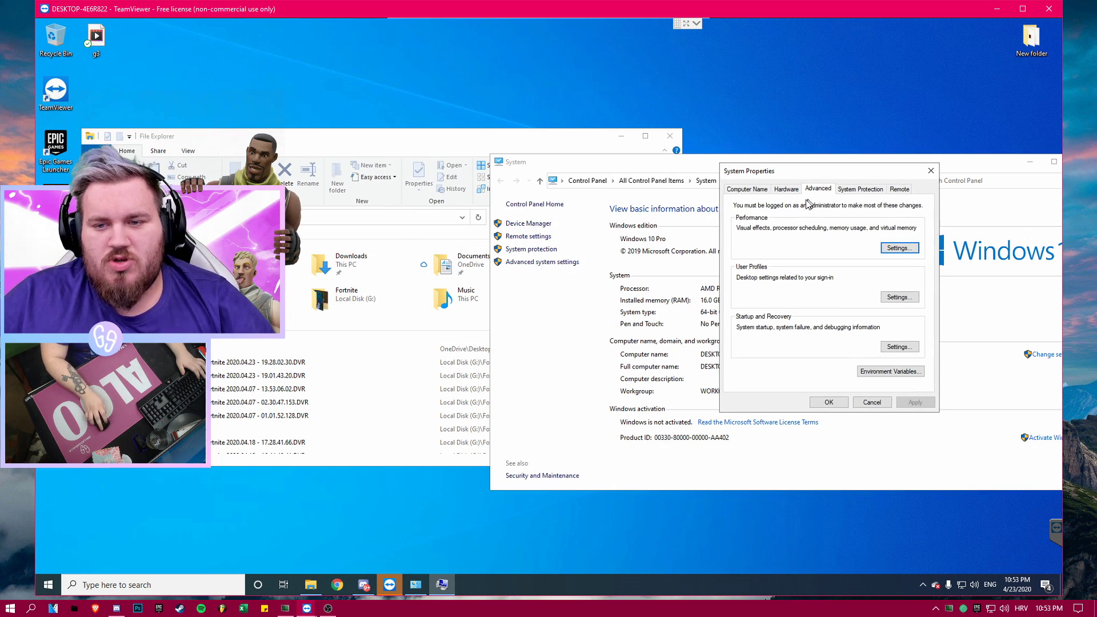
click(899, 247)
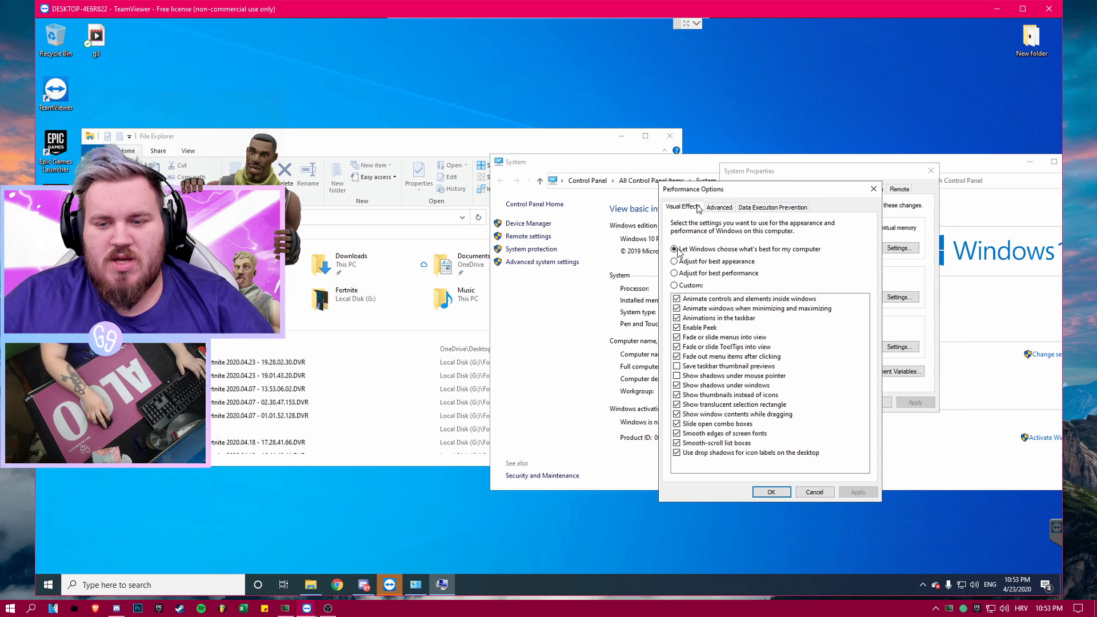
click(677, 298)
click(677, 308)
click(677, 318)
click(676, 327)
click(677, 337)
click(676, 347)
click(676, 356)
click(676, 386)
Step: Turn off the remaining visual effects, keep Show thumbnails on, and apply
click(676, 395)
click(677, 404)
click(677, 413)
click(677, 424)
click(677, 433)
click(677, 443)
click(677, 452)
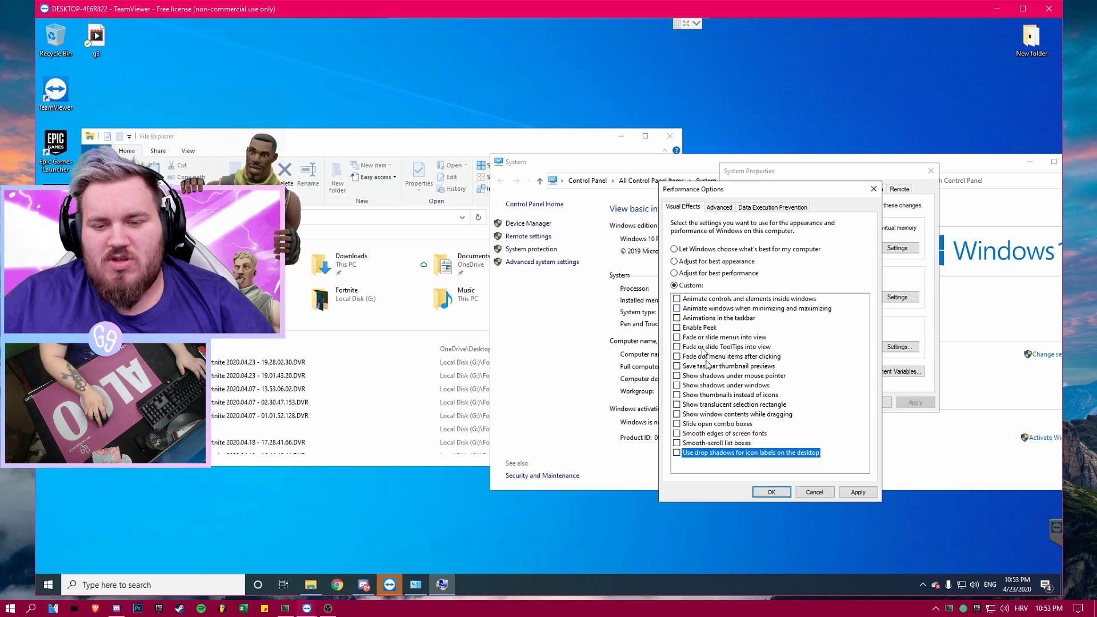
click(676, 395)
click(858, 492)
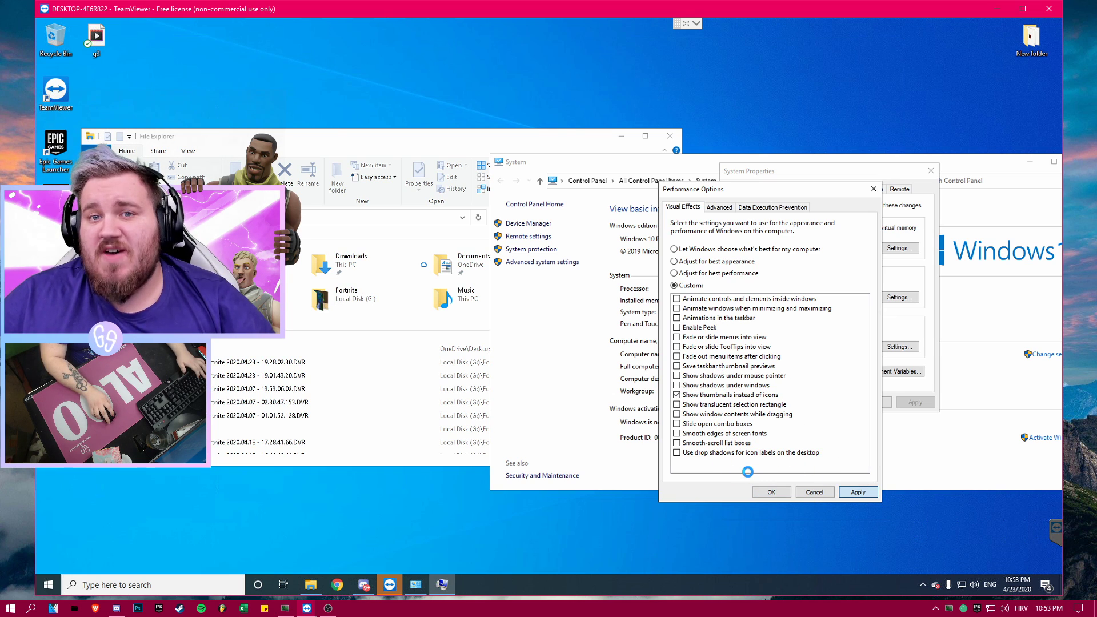
click(771, 492)
Step: Leave Remote Assistance connections disallowed, confirm, and close the System window
click(889, 189)
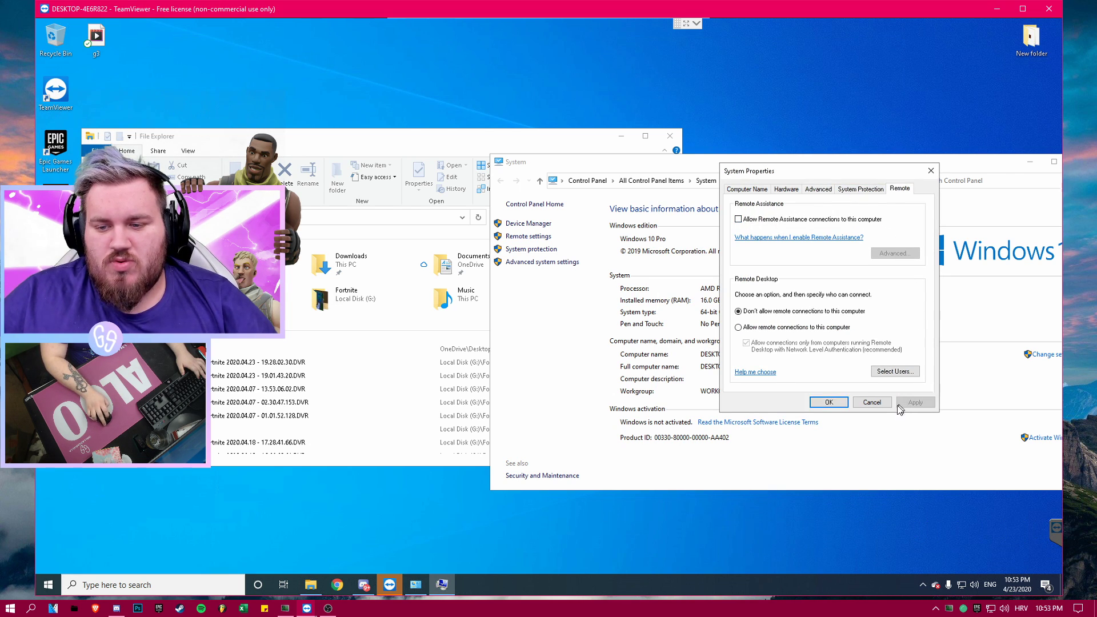
click(749, 220)
click(895, 253)
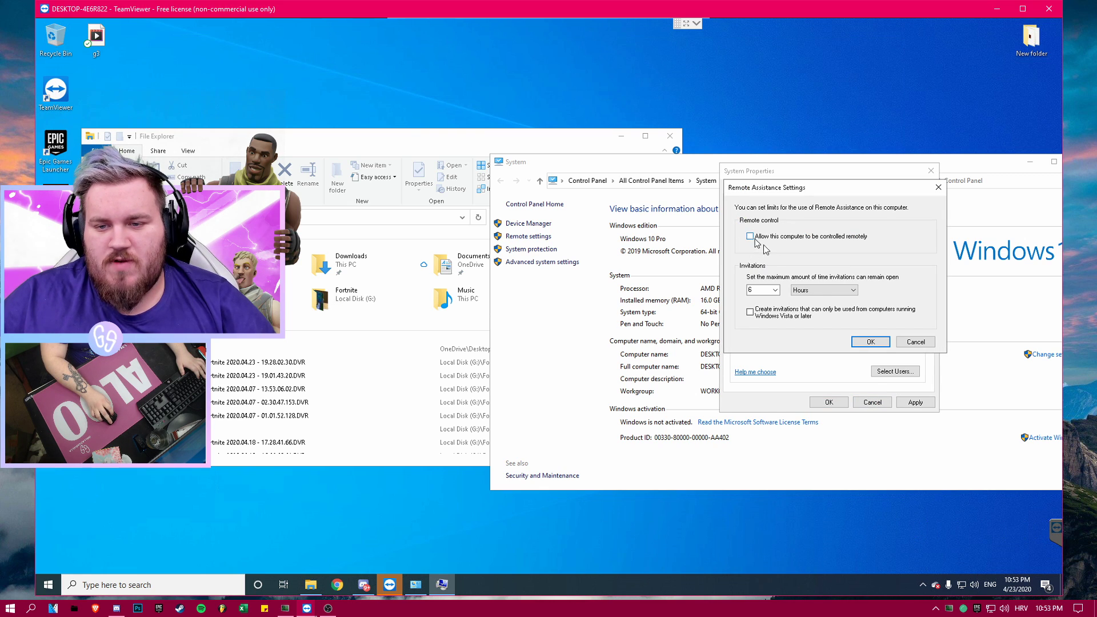
click(869, 341)
click(779, 221)
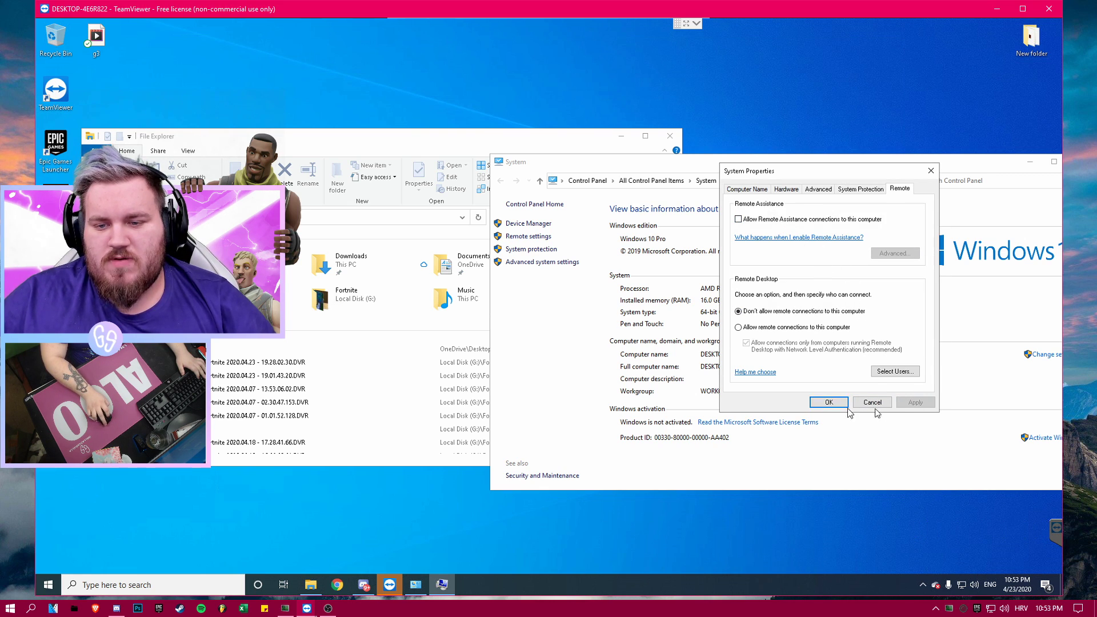
click(830, 401)
drag(637, 166, 602, 156)
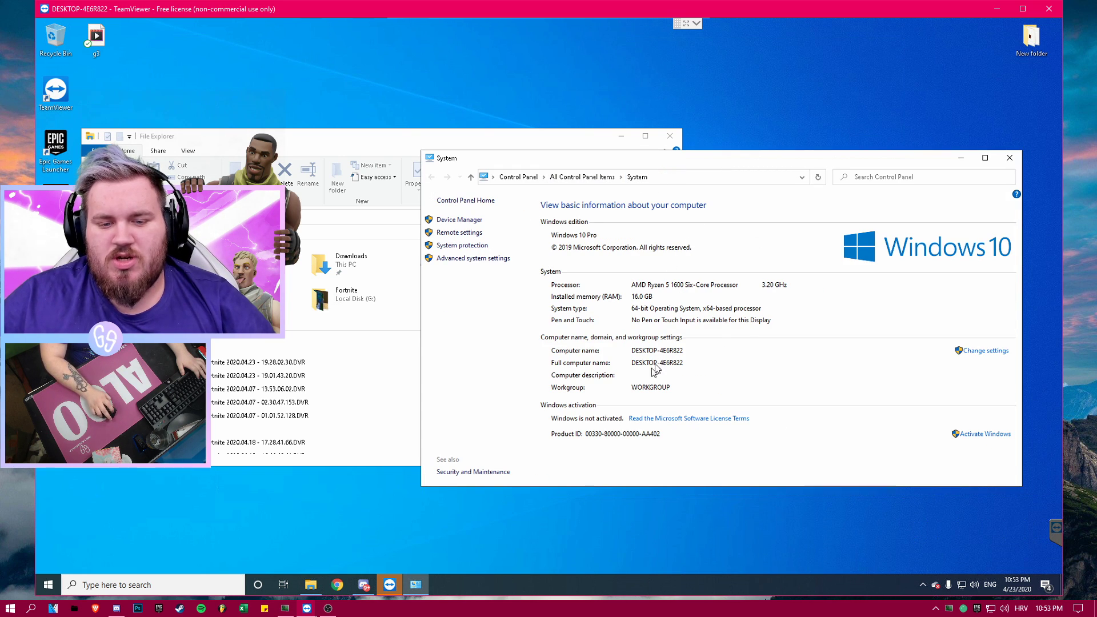
click(1003, 159)
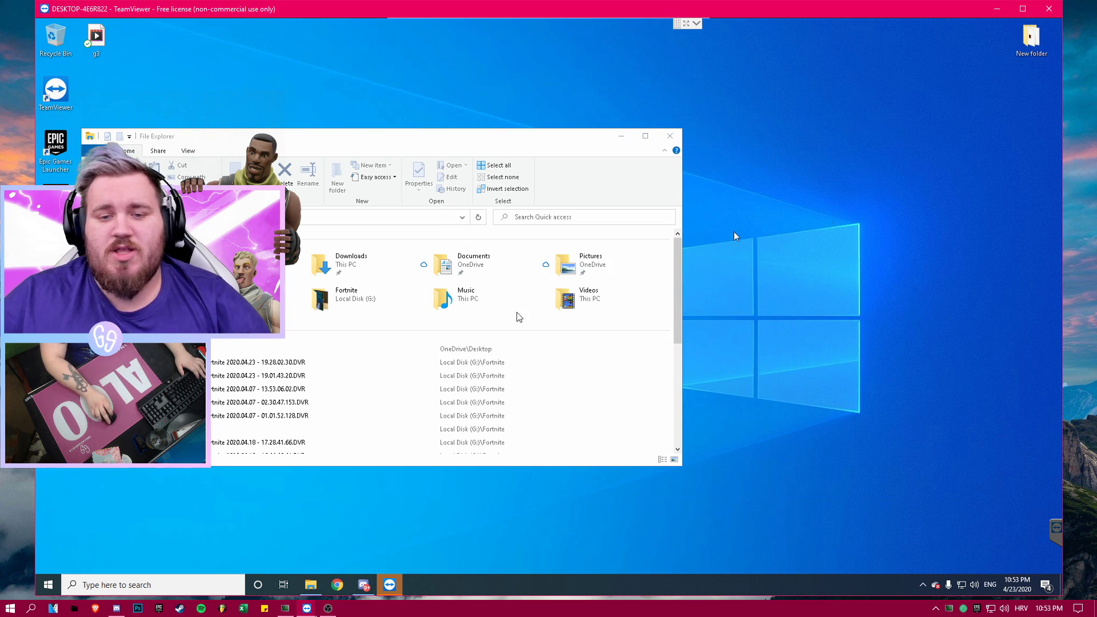
Step: Search 'power' and switch Power Options to the High performance plan
click(47, 586)
text(power)
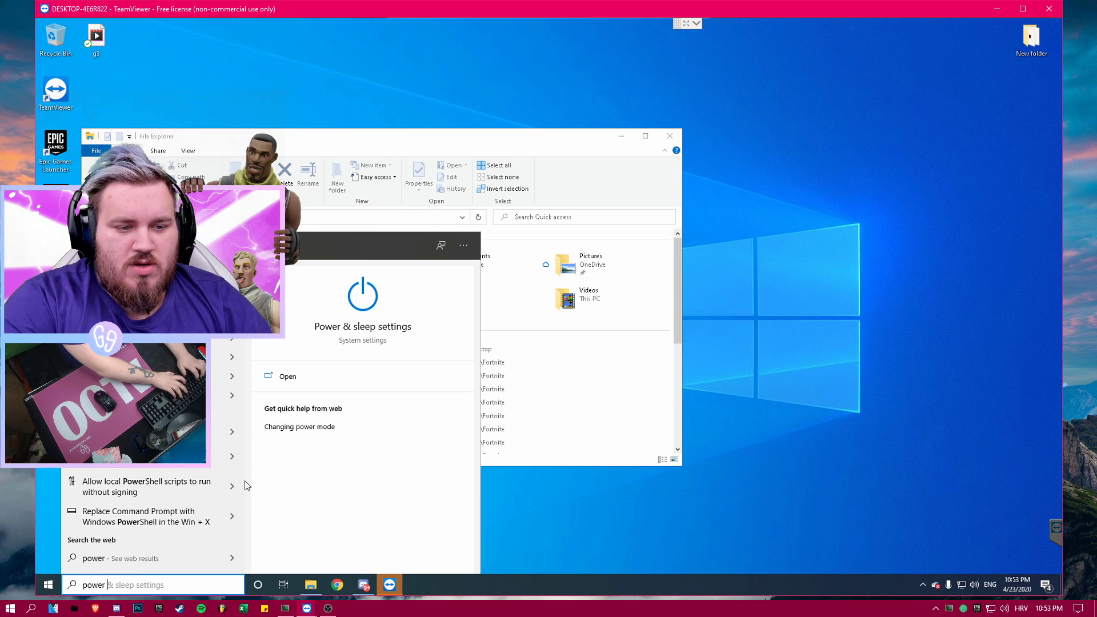
key(Return)
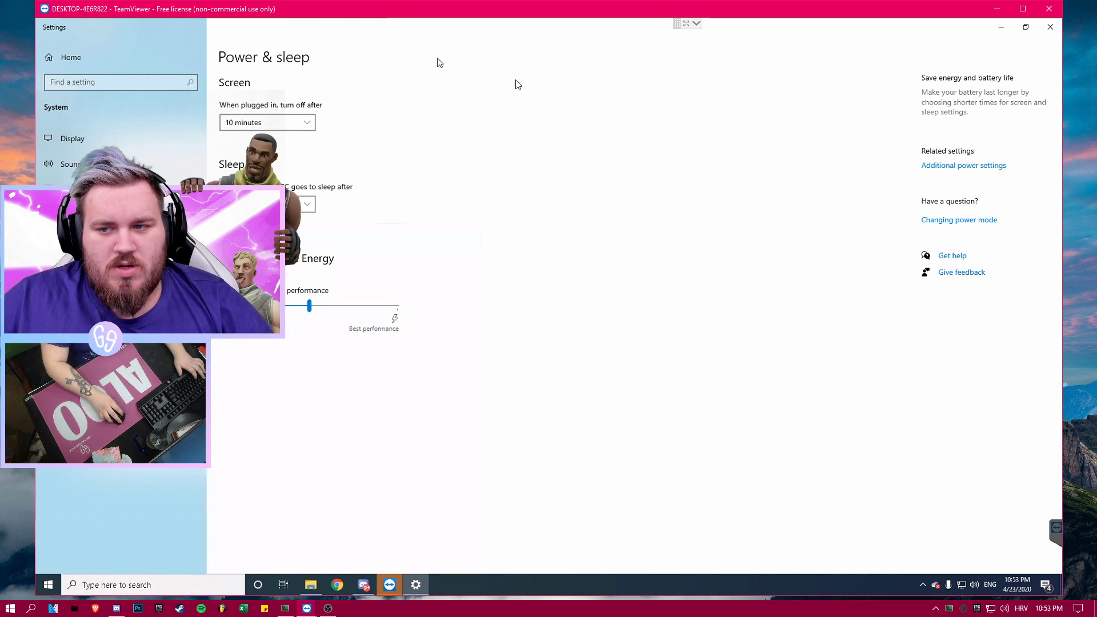
click(925, 165)
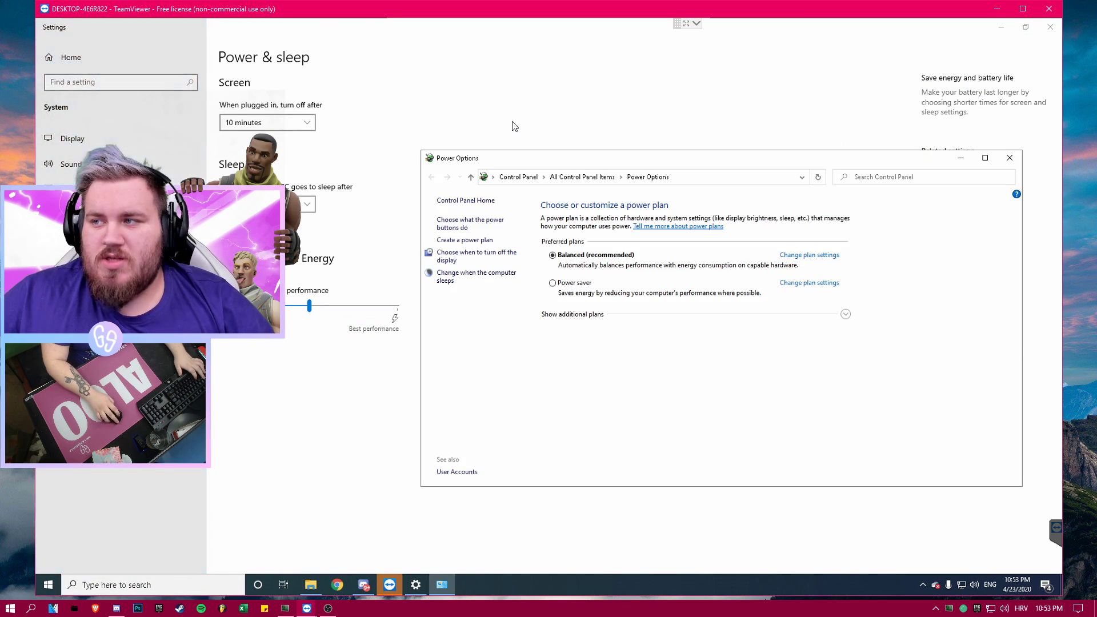
click(846, 314)
click(584, 331)
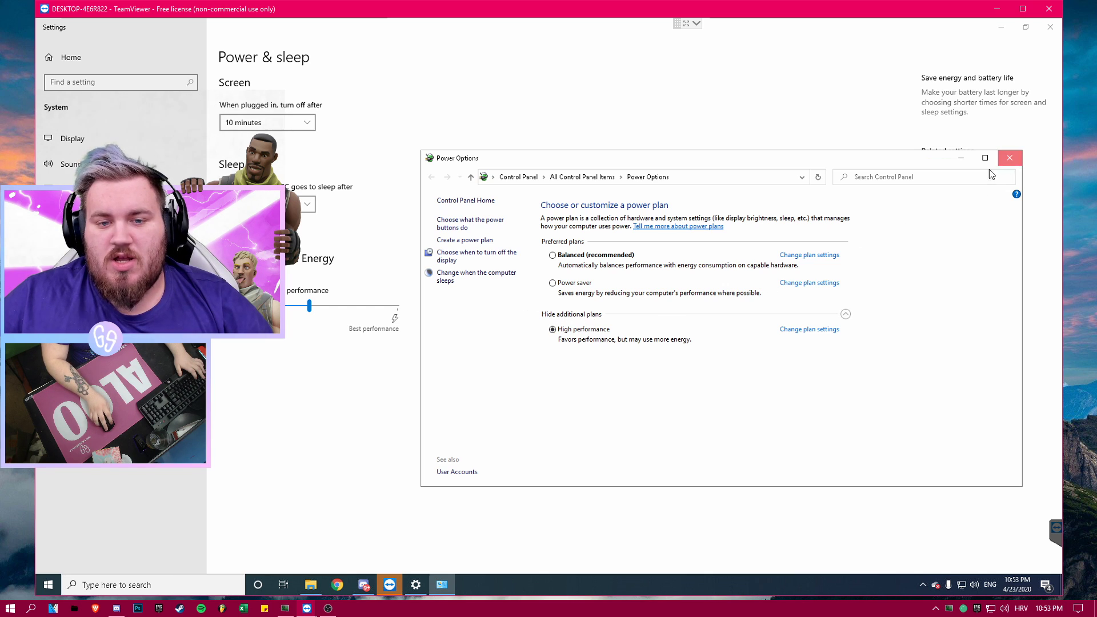
click(1009, 158)
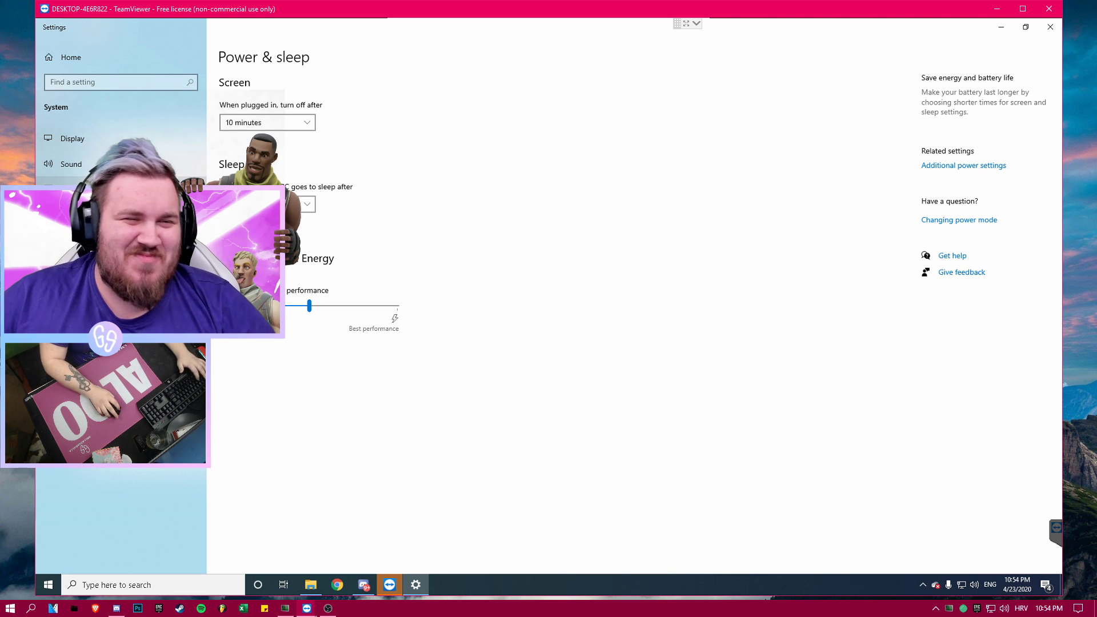
Step: Turn off Windows tips and suggestions in Notifications settings
click(120, 215)
click(120, 190)
click(120, 164)
click(120, 190)
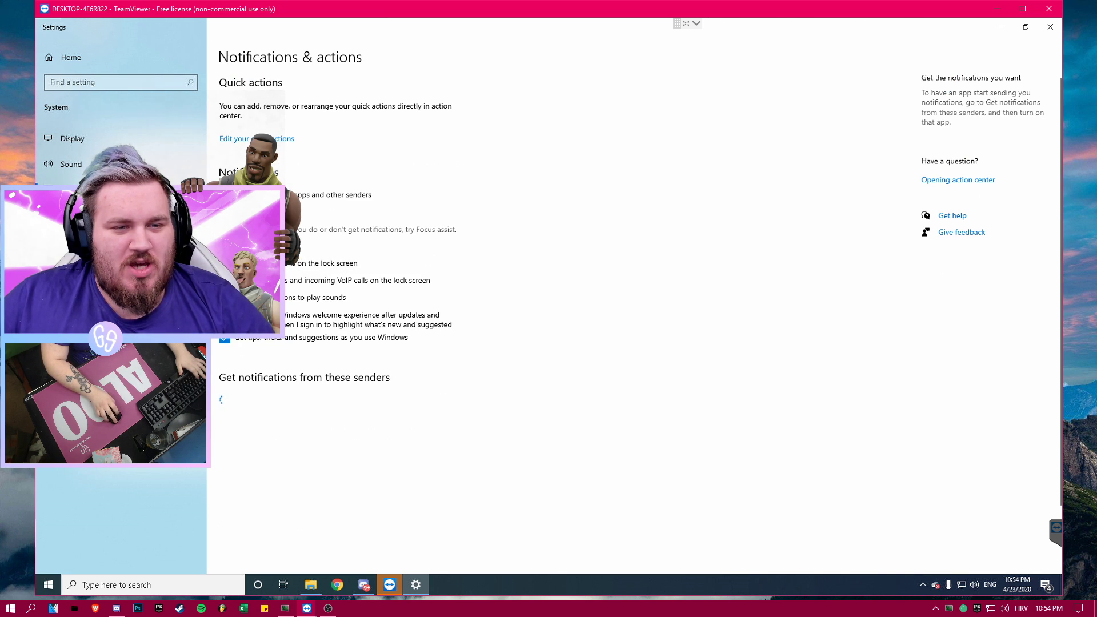
click(247, 344)
scroll(309, 349, down, 2)
scroll(558, 320, up, 2)
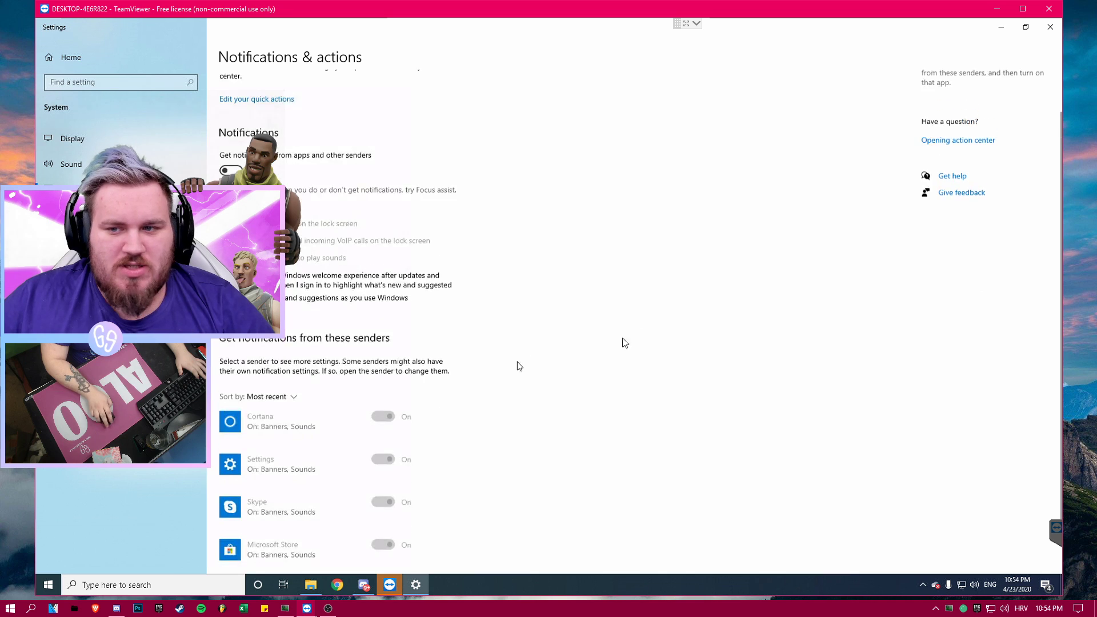
Step: Set Tablet mode to sign in with desktop mode and always switch without asking
click(84, 166)
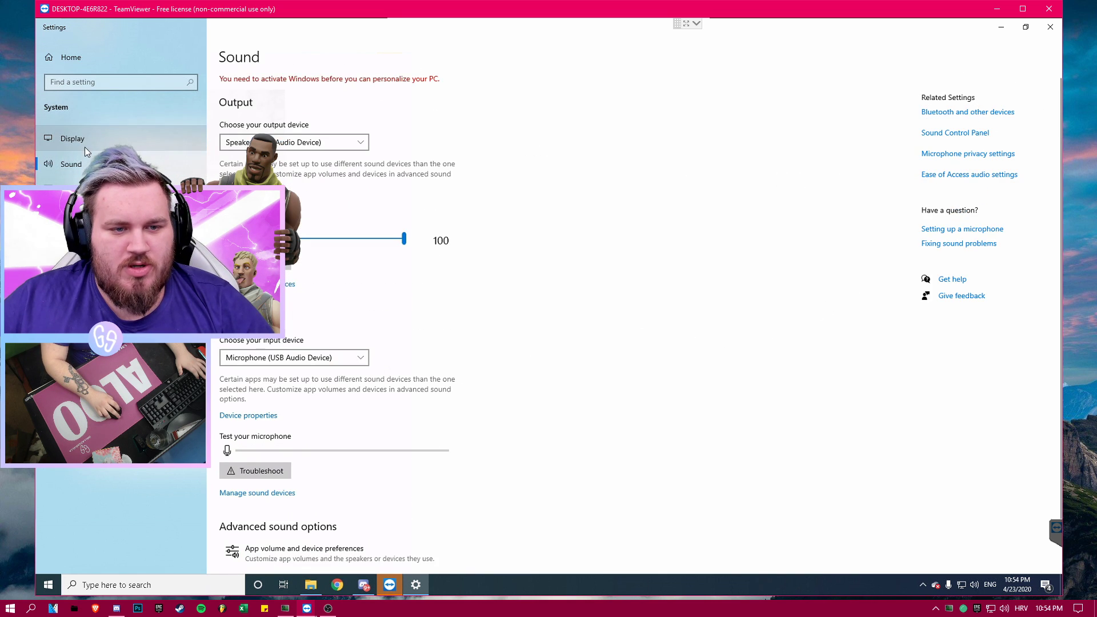
click(84, 143)
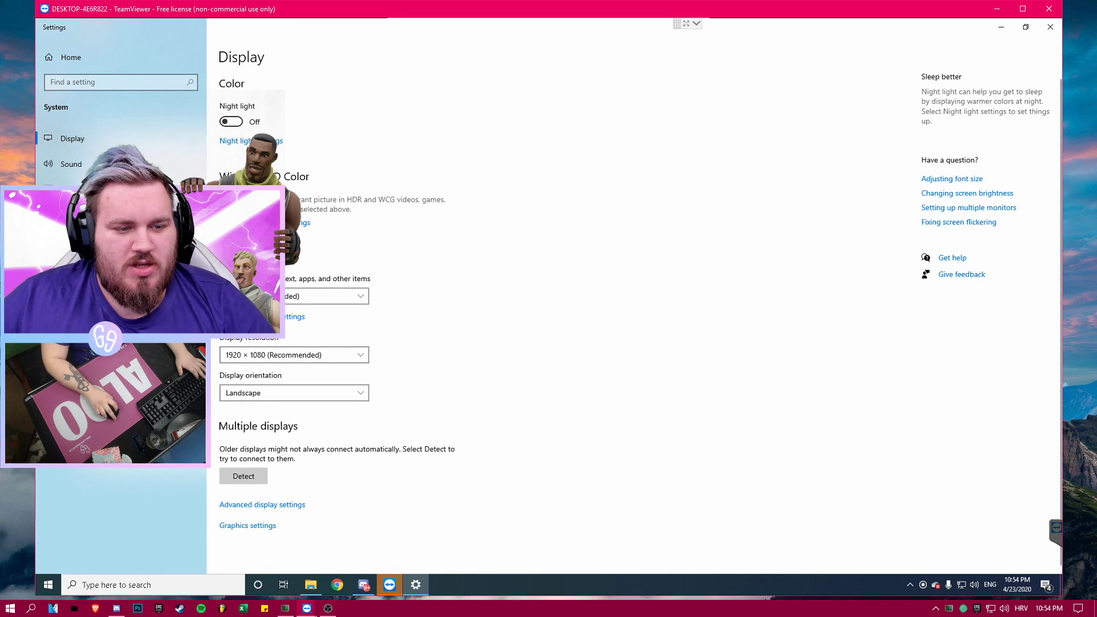
click(83, 292)
click(84, 241)
click(83, 292)
click(338, 146)
click(308, 163)
click(303, 99)
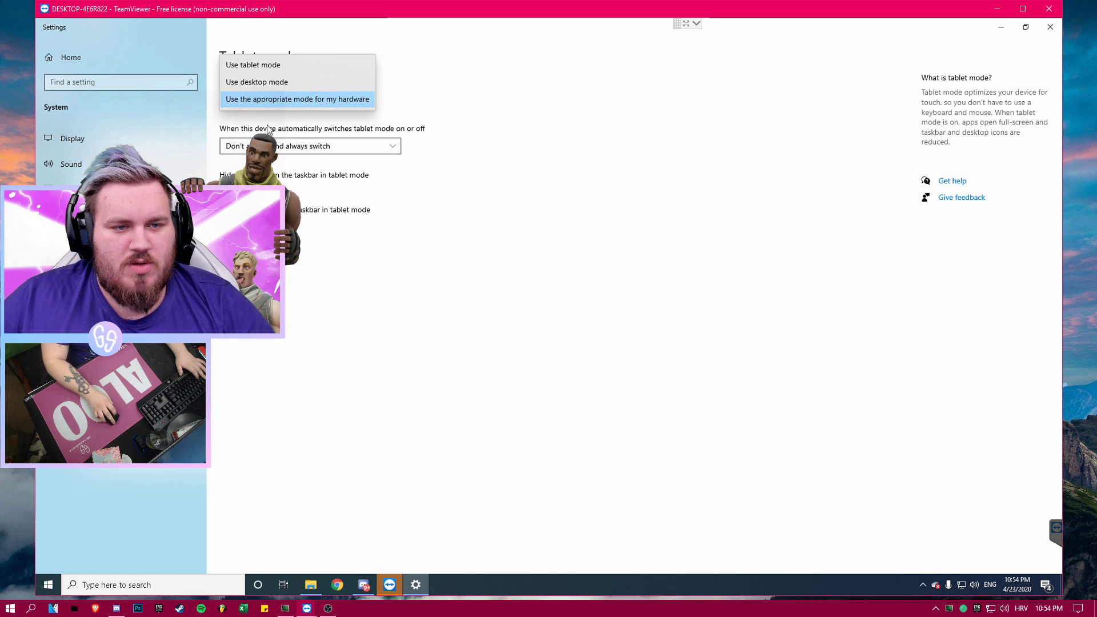
click(257, 81)
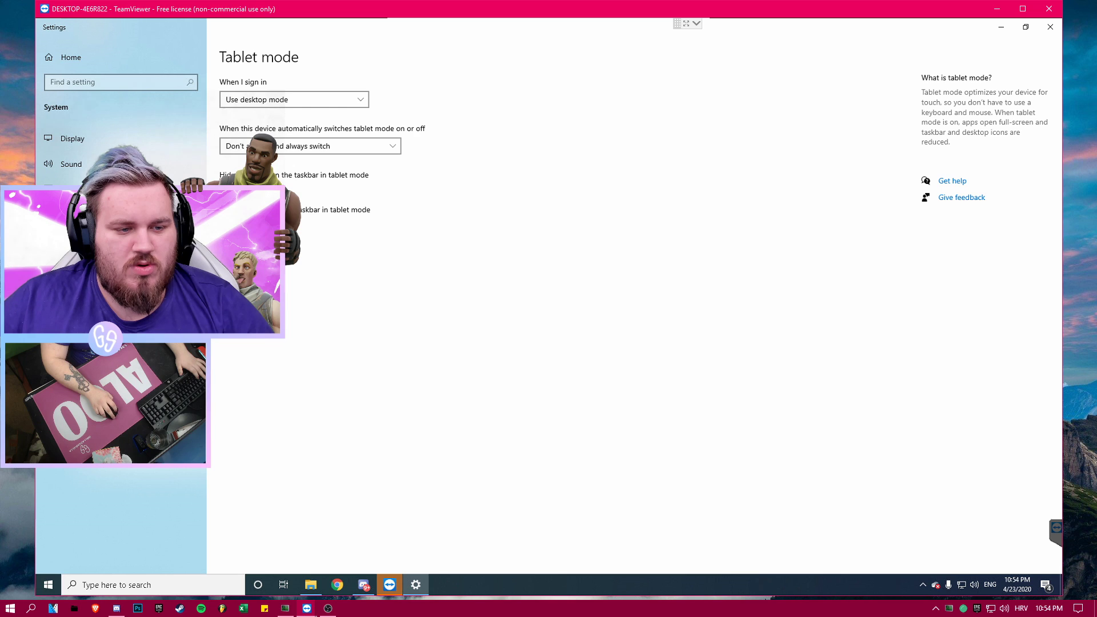
Step: Turn off Shared experiences across devices, then move to the Multitasking page
click(85, 420)
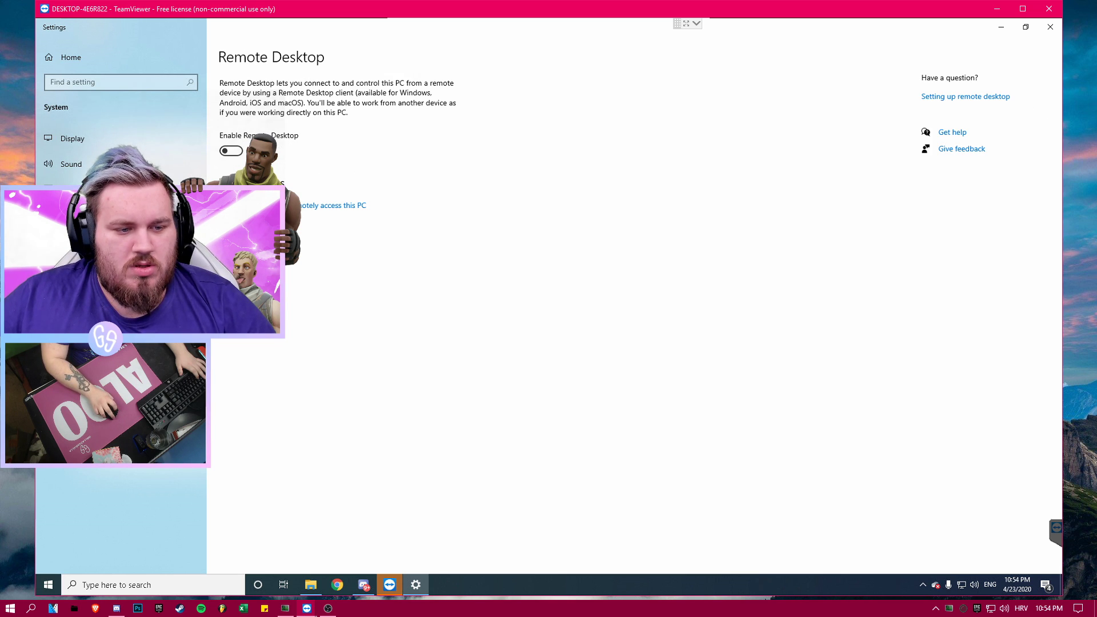
click(85, 369)
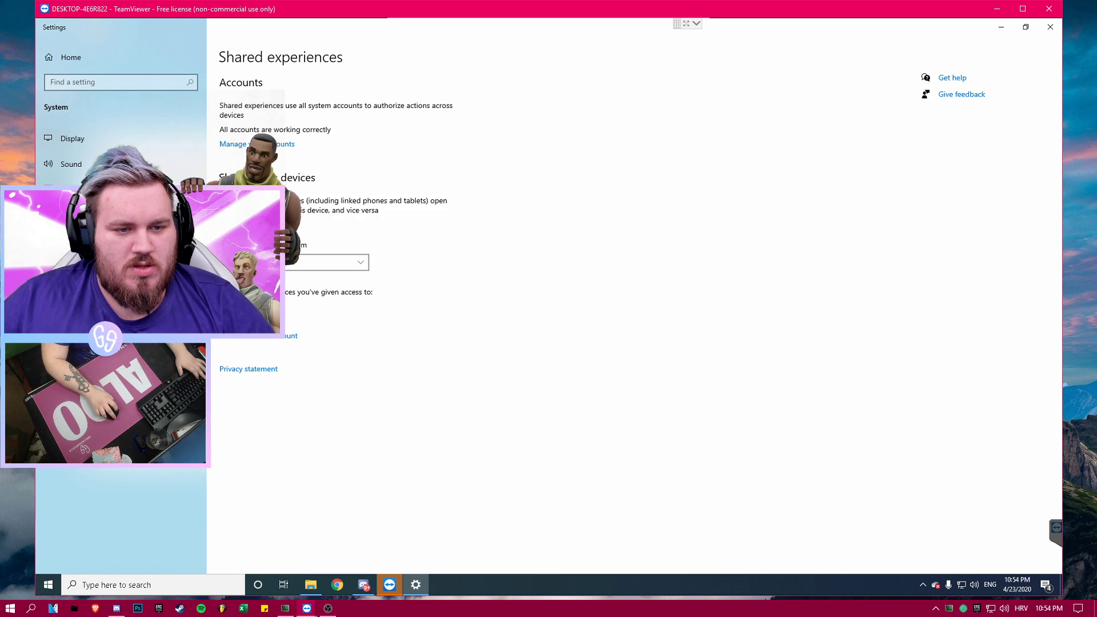
click(232, 227)
click(86, 343)
click(86, 292)
key(Up)
key(Down)
key(Down)
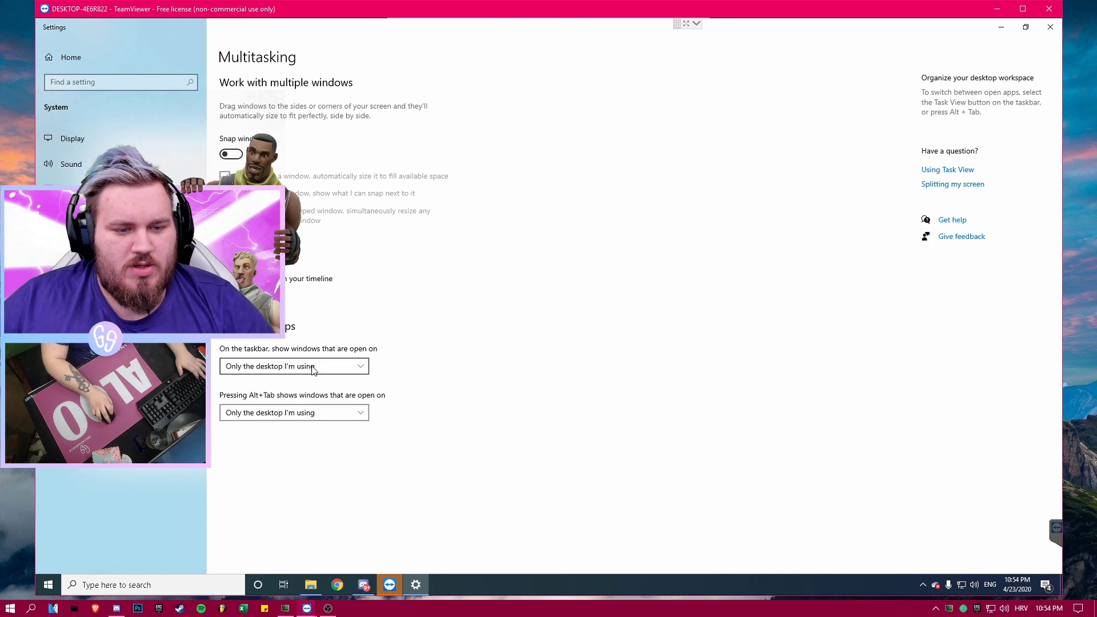
Step: Close Settings and File Explorer and refresh the desktop
click(1050, 27)
right_click(567, 135)
right_click(540, 100)
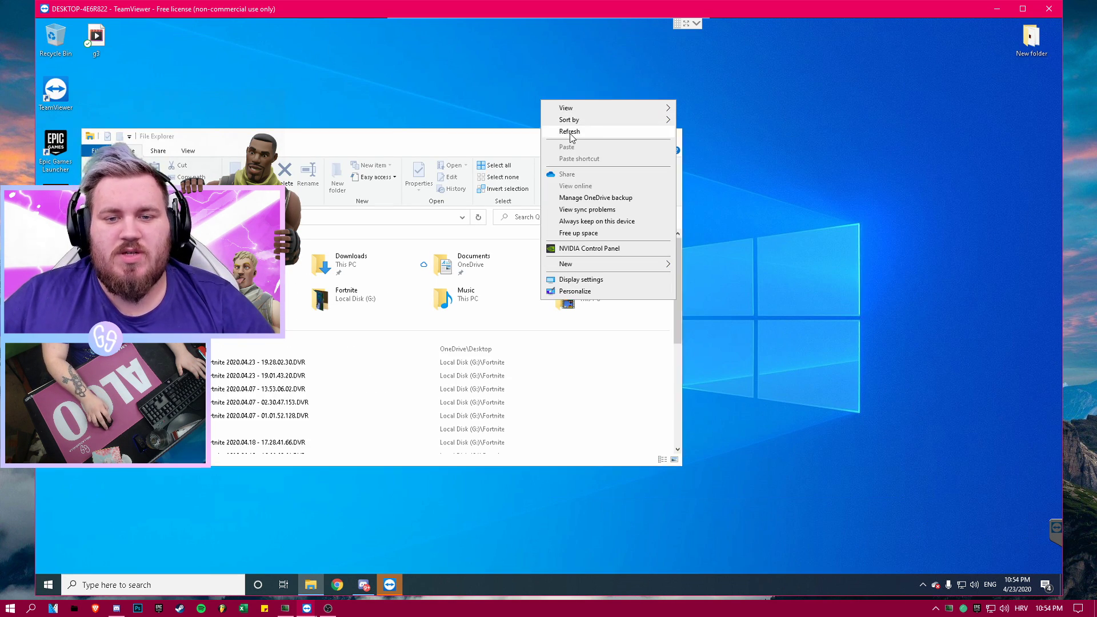
click(569, 132)
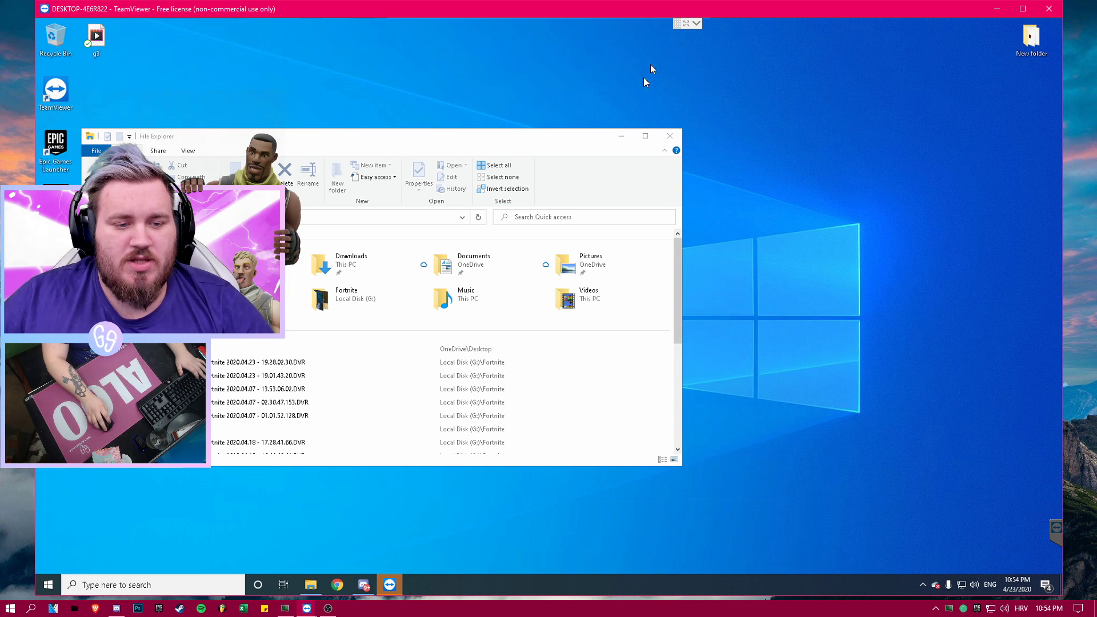
click(669, 137)
right_click(602, 135)
right_click(409, 169)
click(559, 253)
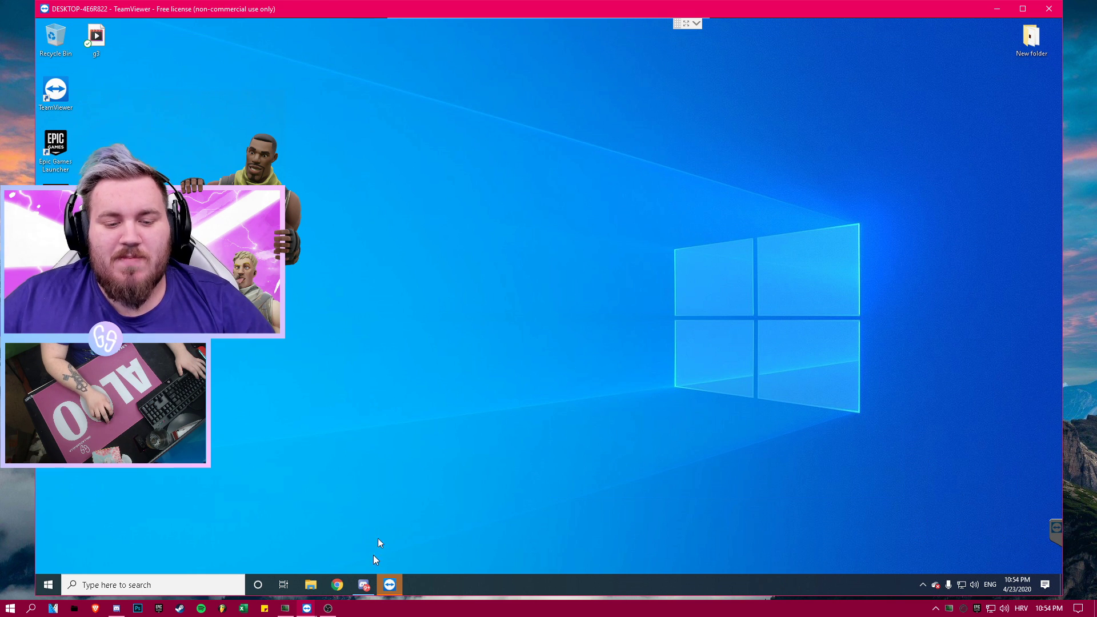
Step: Reselect the MediaFire link in Discord, then launch NVIDIA Control Panel from the desktop
click(364, 584)
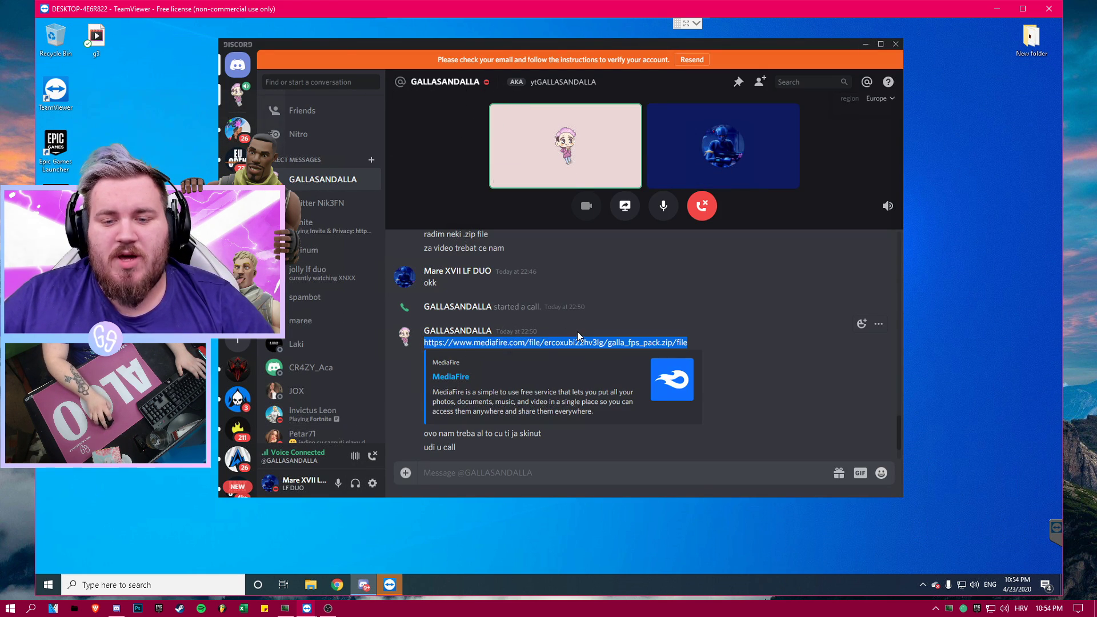
click(707, 342)
drag(423, 343, 711, 347)
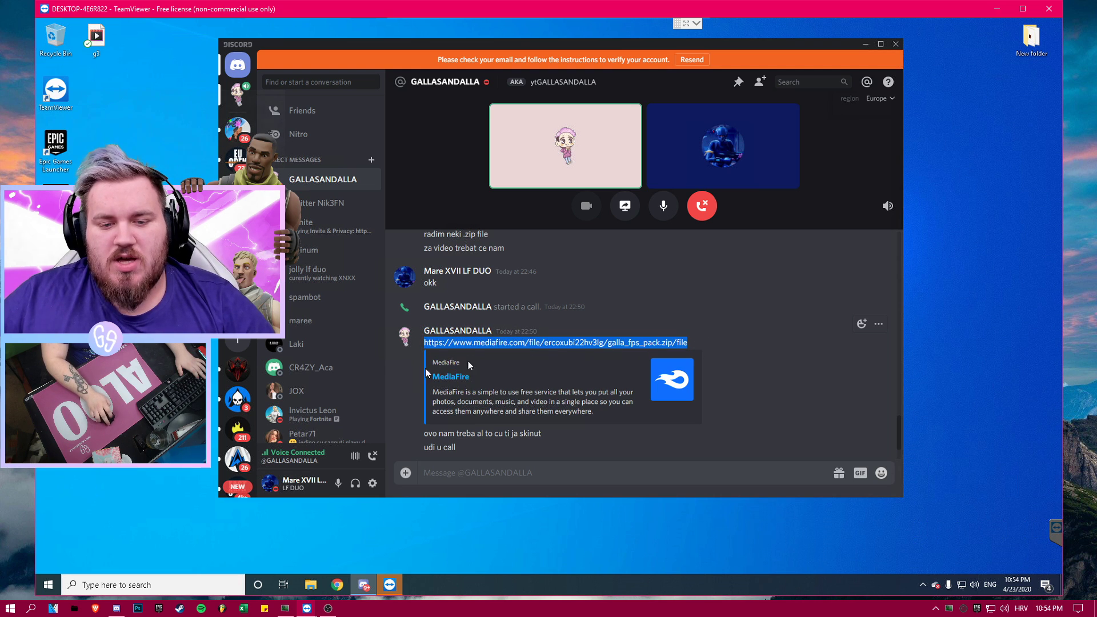
click(863, 46)
right_click(760, 72)
click(780, 217)
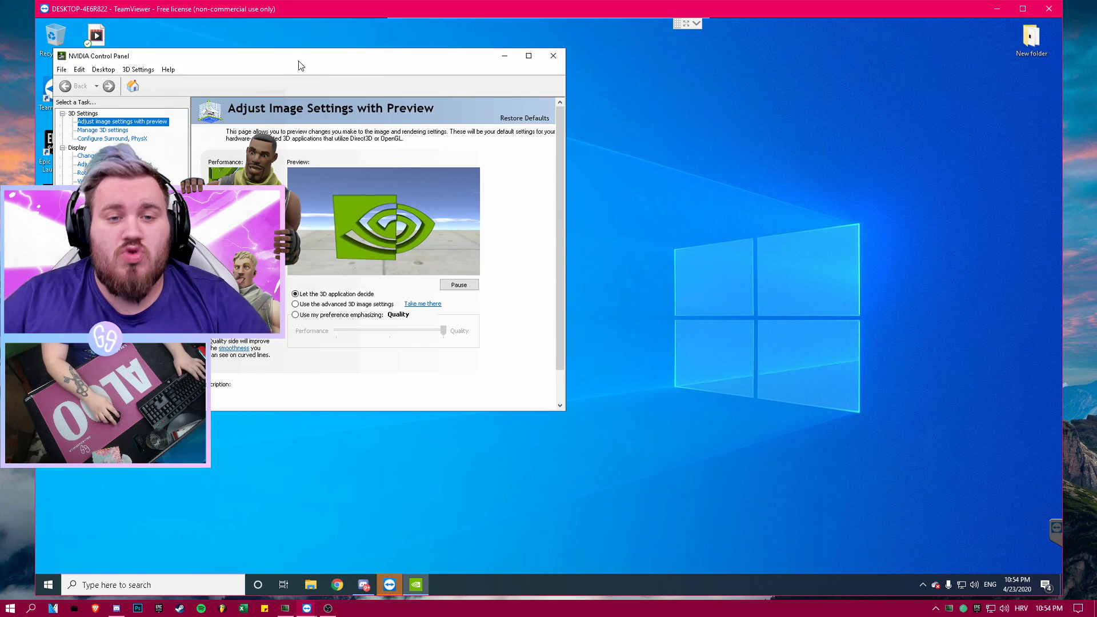
Step: Set image settings to 'Use my preference emphasizing' Performance, apply, and go to Manage 3D settings
drag(293, 57, 652, 79)
right_click(642, 44)
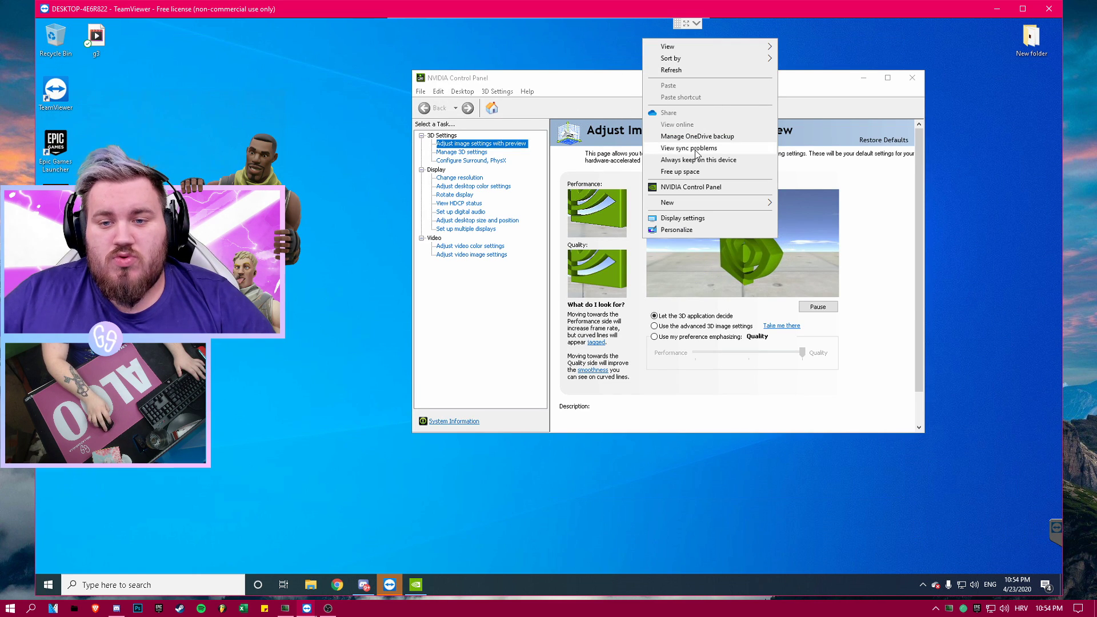
click(592, 119)
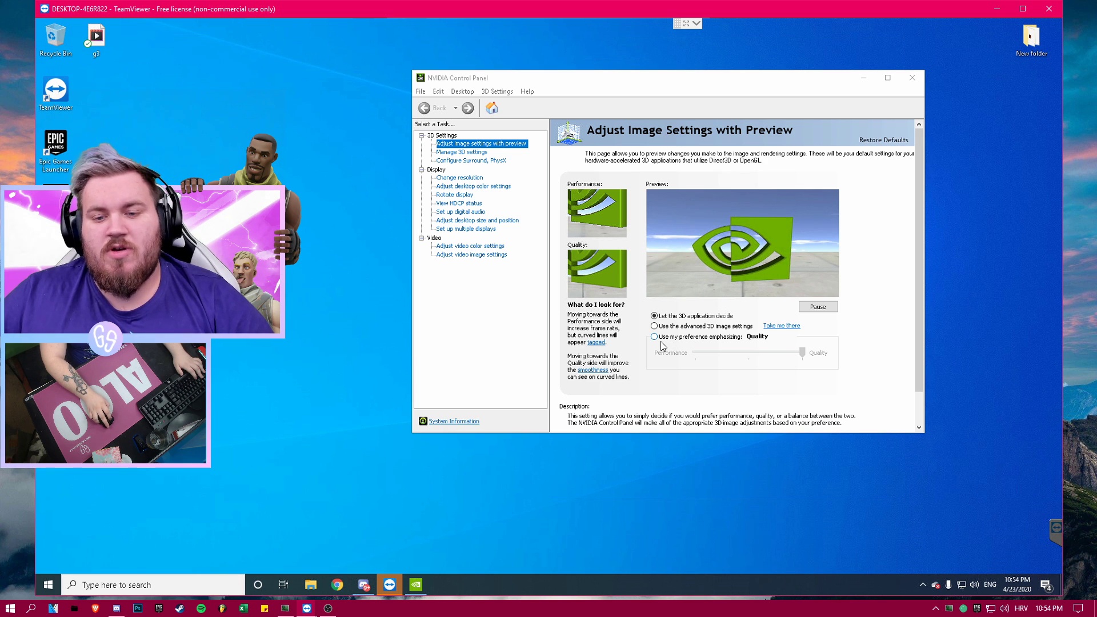
click(680, 336)
drag(802, 351, 683, 353)
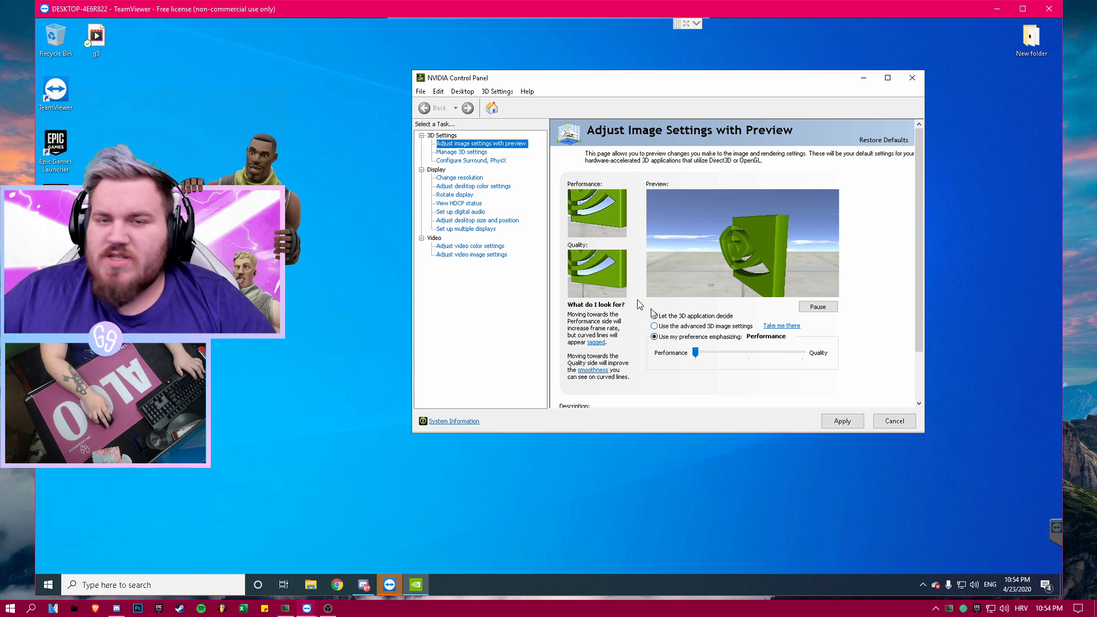
click(842, 419)
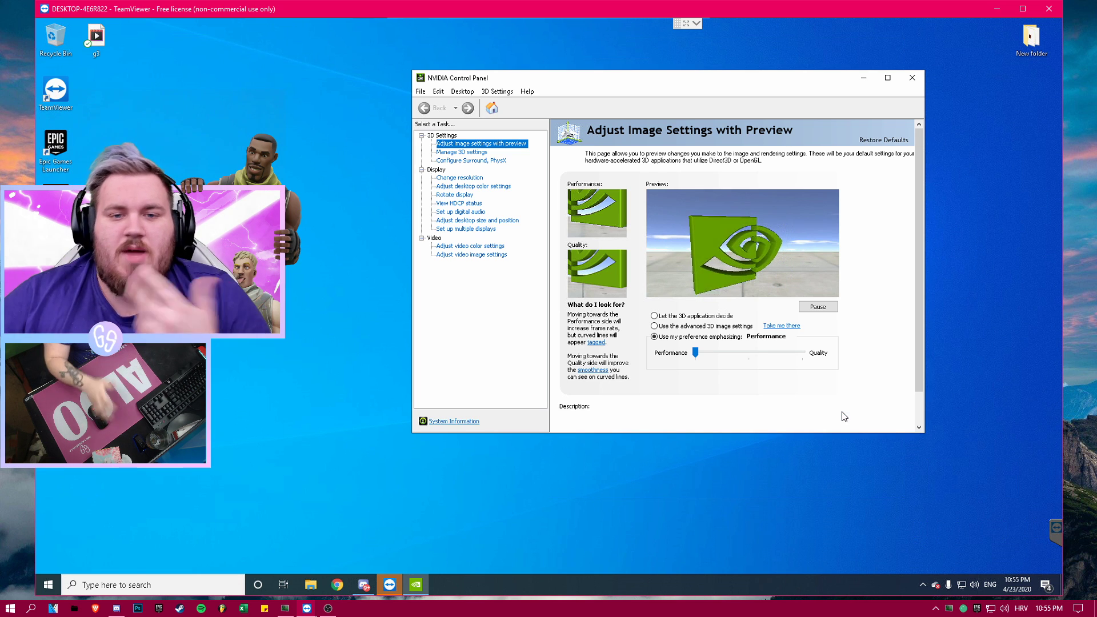
click(485, 152)
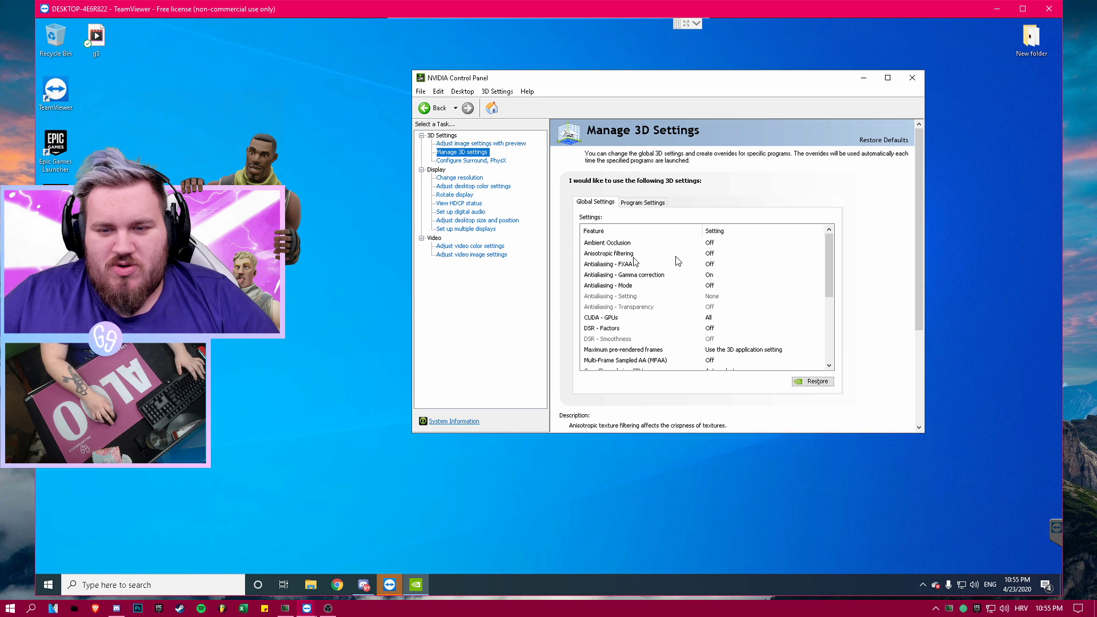
Step: Turn Antialiasing gamma correction Off and review the CUDA GPUs setting
click(709, 276)
click(721, 277)
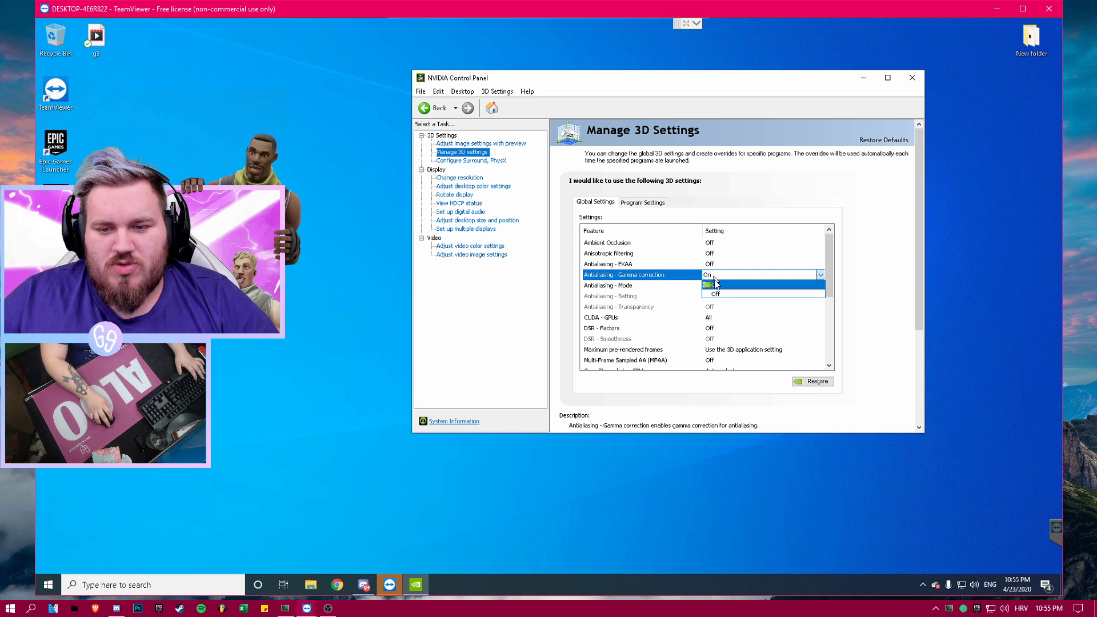
click(702, 286)
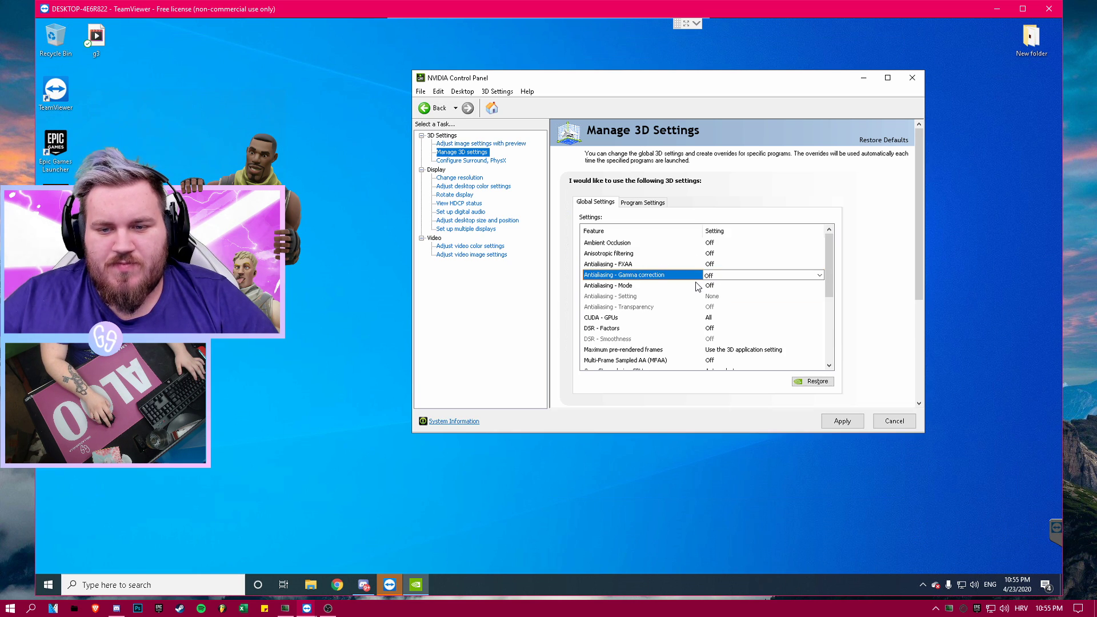
scroll(755, 299, down, 2)
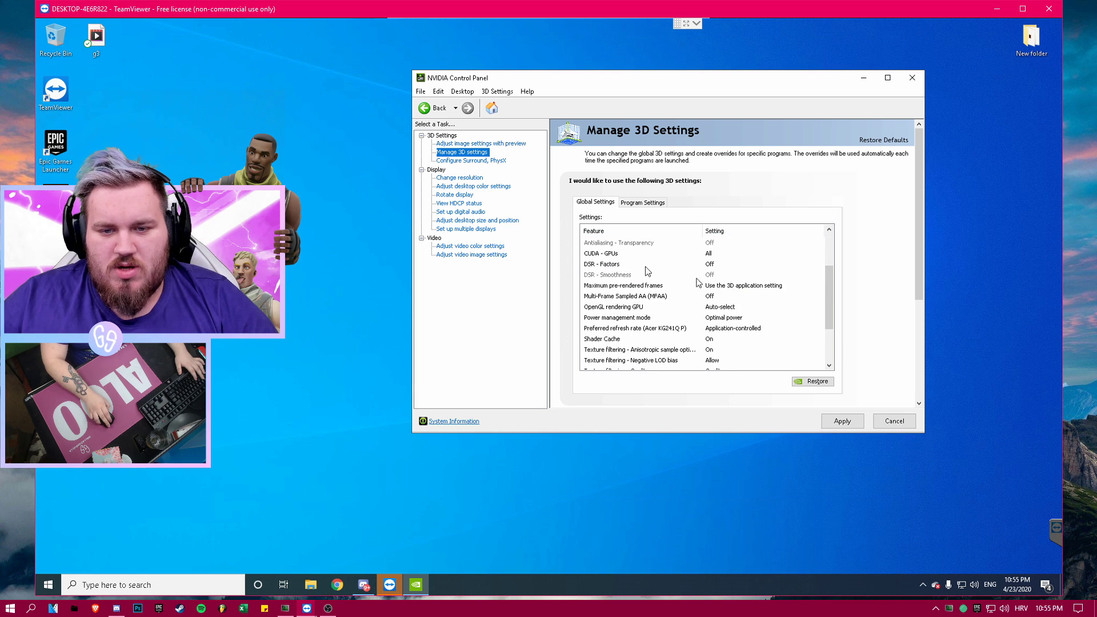
click(724, 254)
click(716, 253)
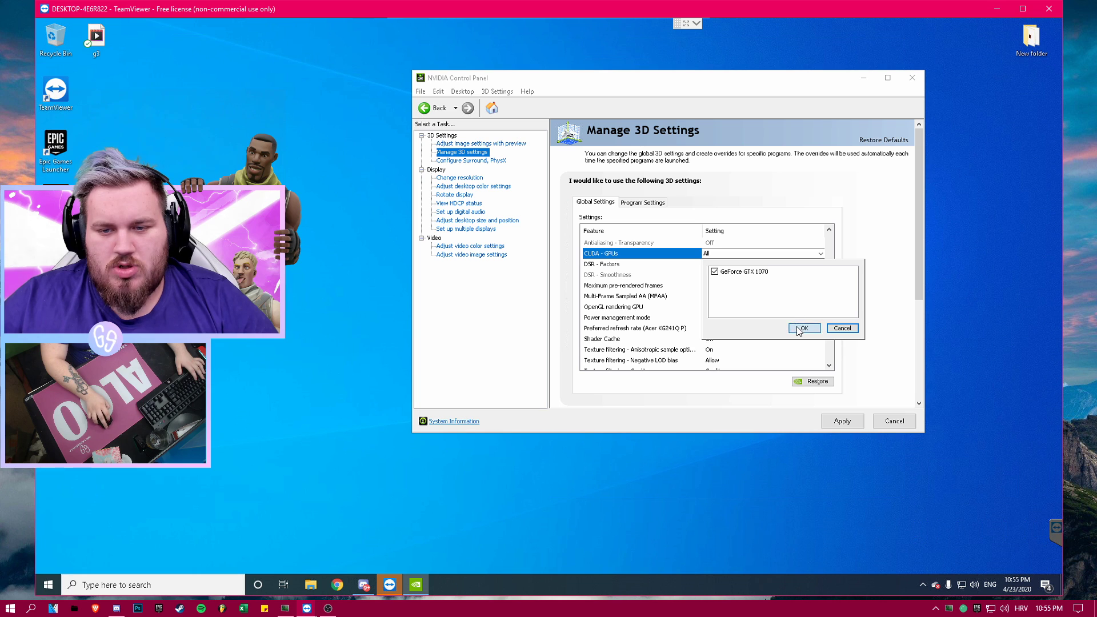
click(804, 328)
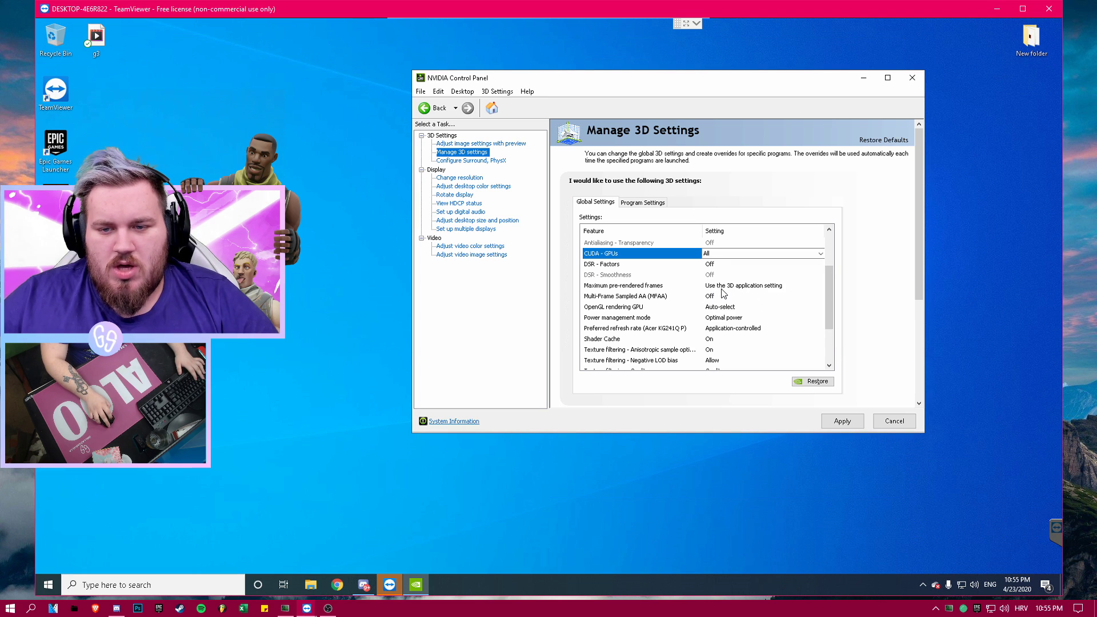
Step: Set Maximum pre-rendered frames to 1 and OpenGL rendering GPU to GeForce GTX 1070
click(730, 286)
click(736, 287)
click(737, 287)
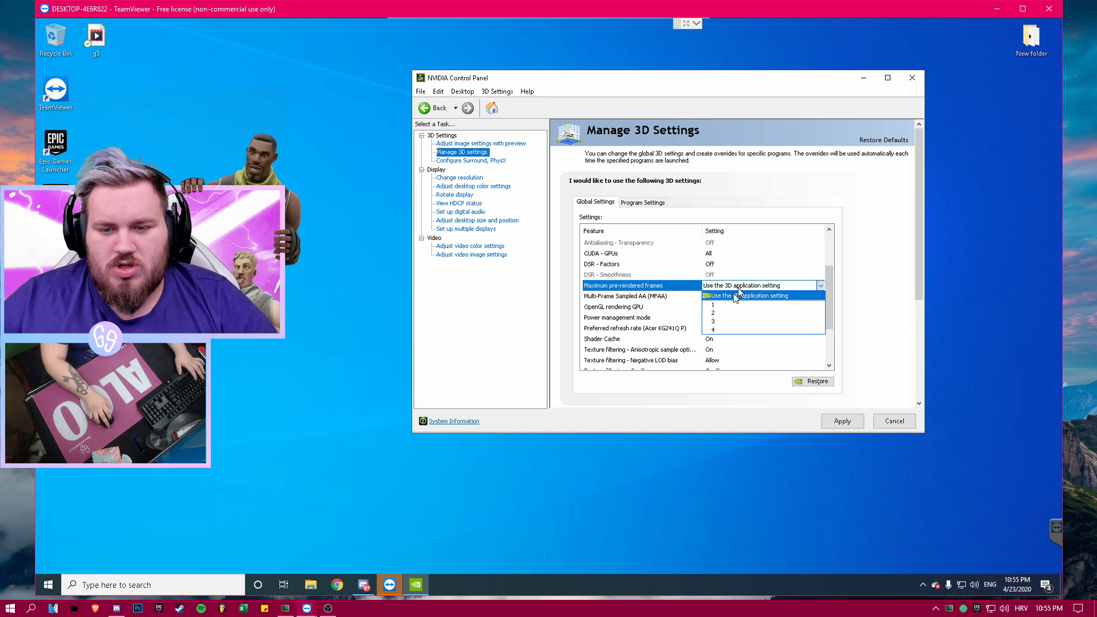
click(731, 303)
scroll(733, 307, up, 2)
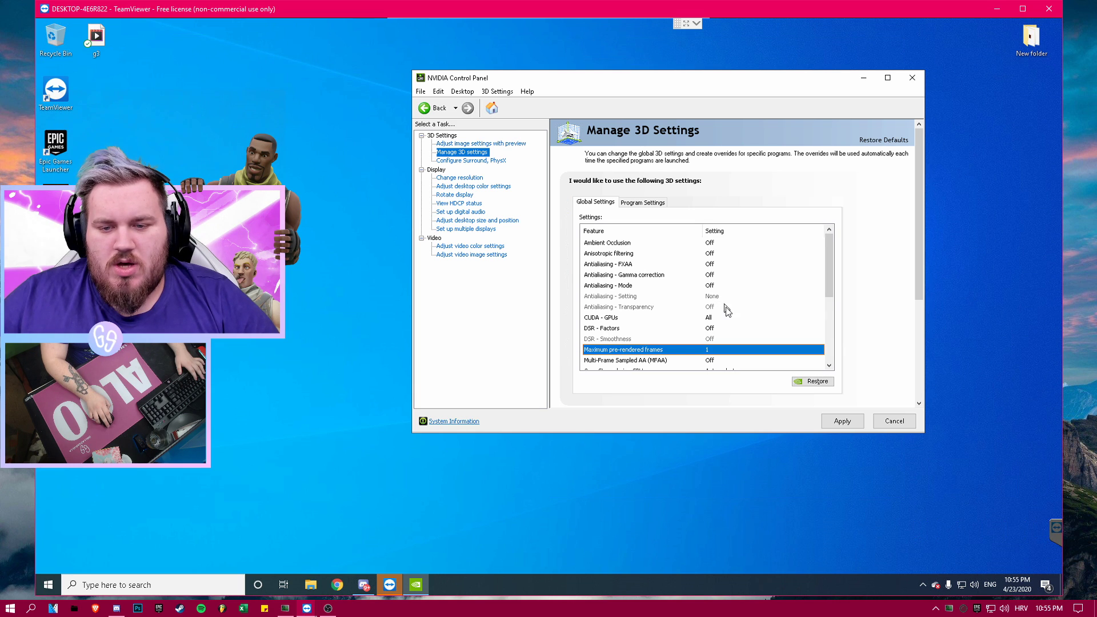
click(725, 299)
scroll(732, 334, down, 3)
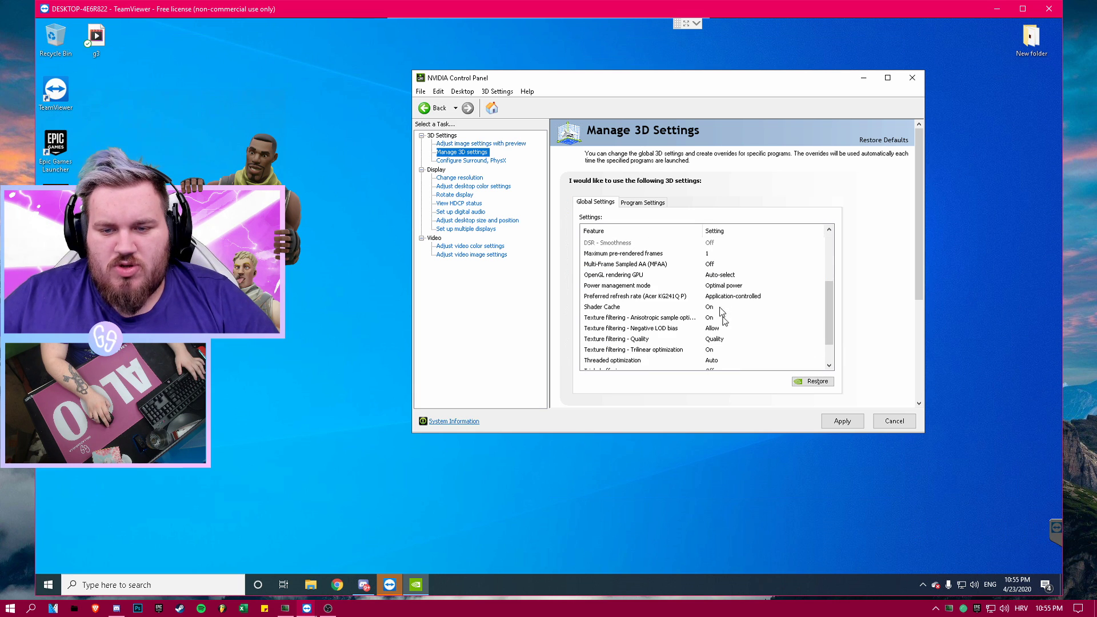
click(723, 328)
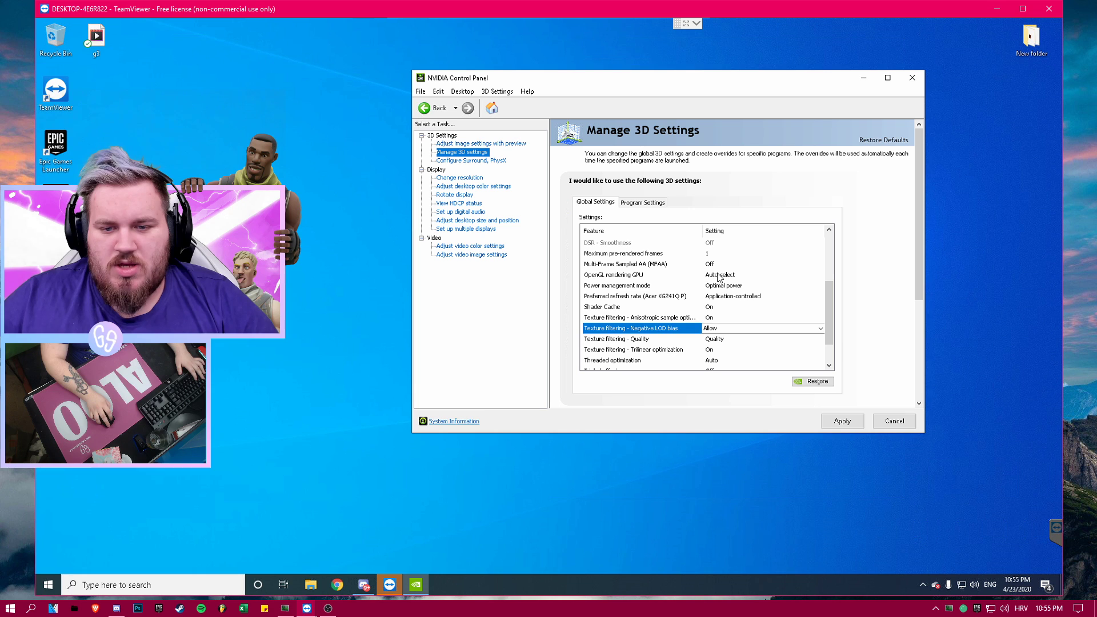
click(722, 277)
click(723, 276)
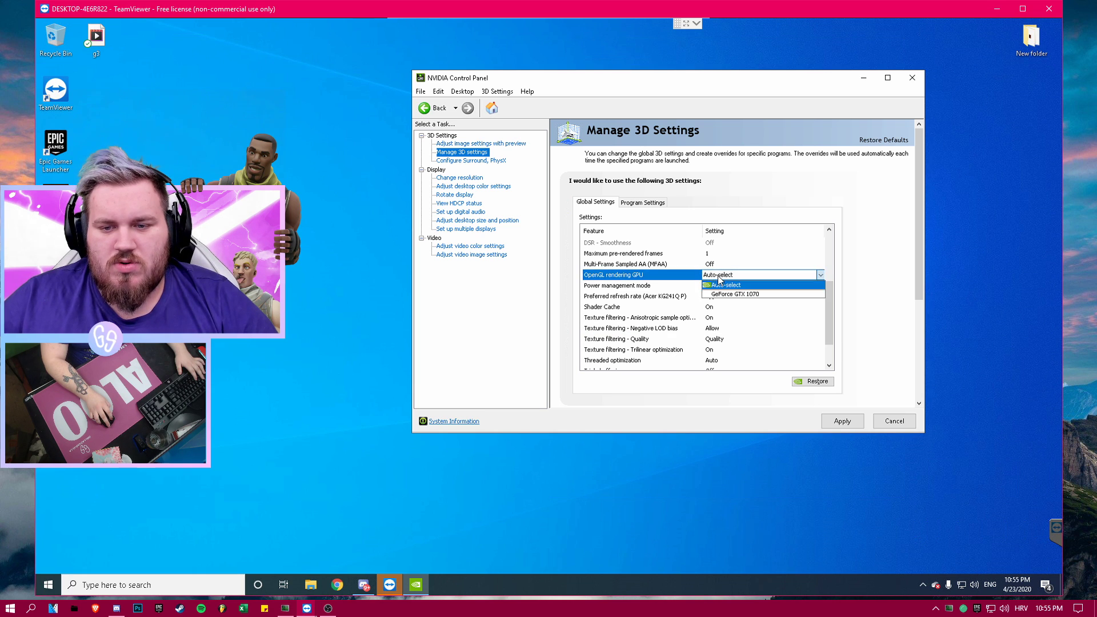
click(723, 294)
Step: Set Power management mode to Prefer maximum performance
scroll(724, 295, up, 3)
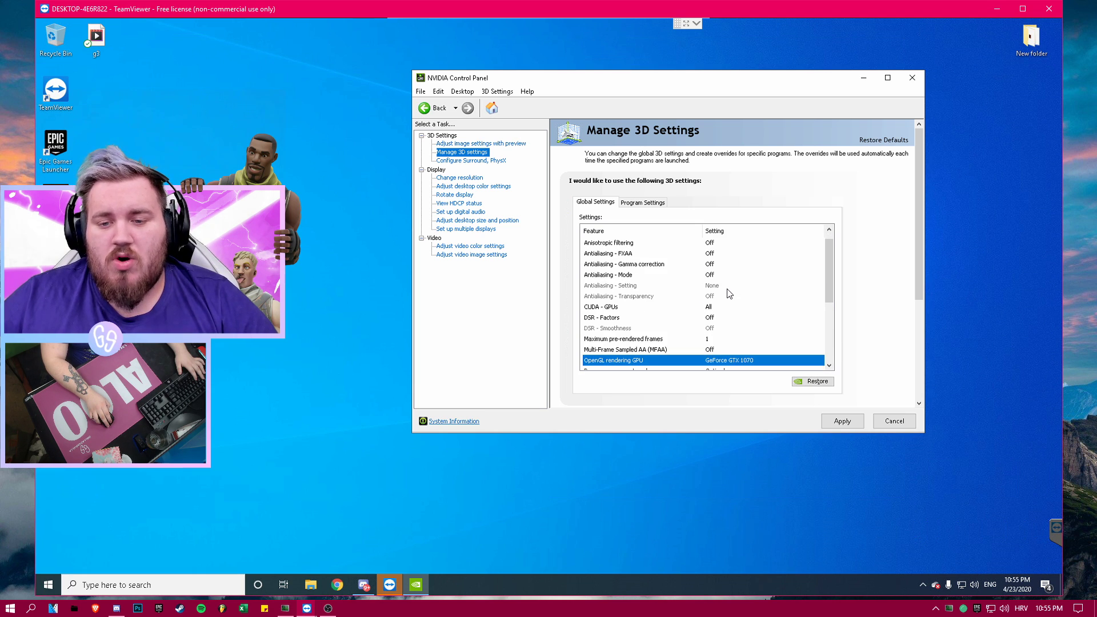
click(729, 295)
scroll(729, 360, down, 4)
scroll(725, 340, up, 2)
scroll(726, 342, up, 1)
scroll(728, 345, down, 1)
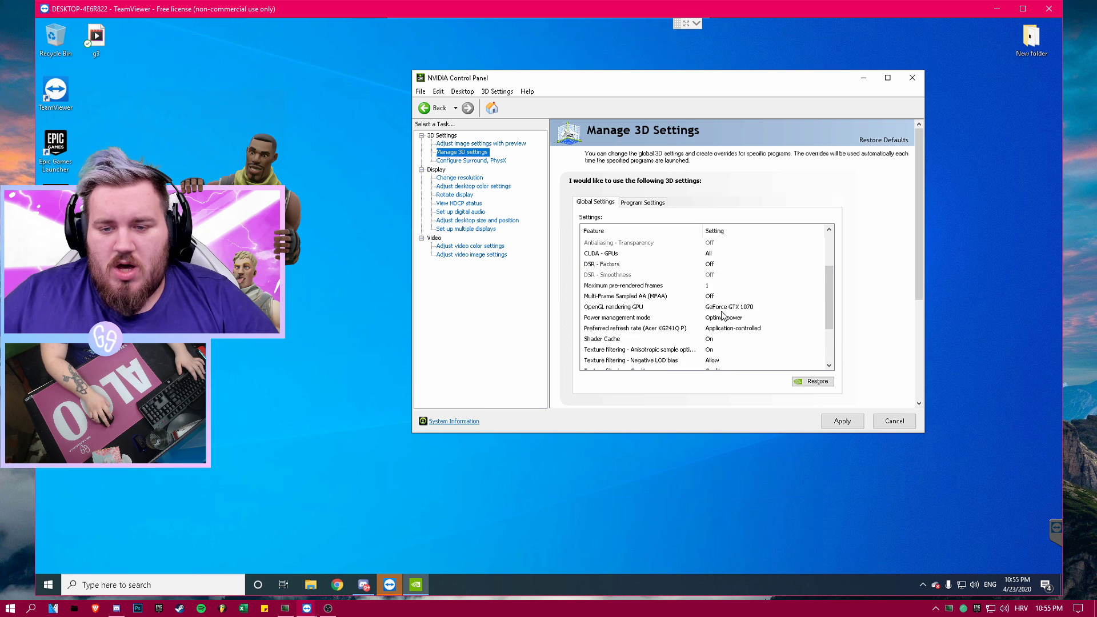
click(733, 319)
click(735, 318)
click(732, 345)
Step: Set Preferred refresh rate to Highest available
scroll(729, 337, up, 2)
scroll(730, 335, down, 3)
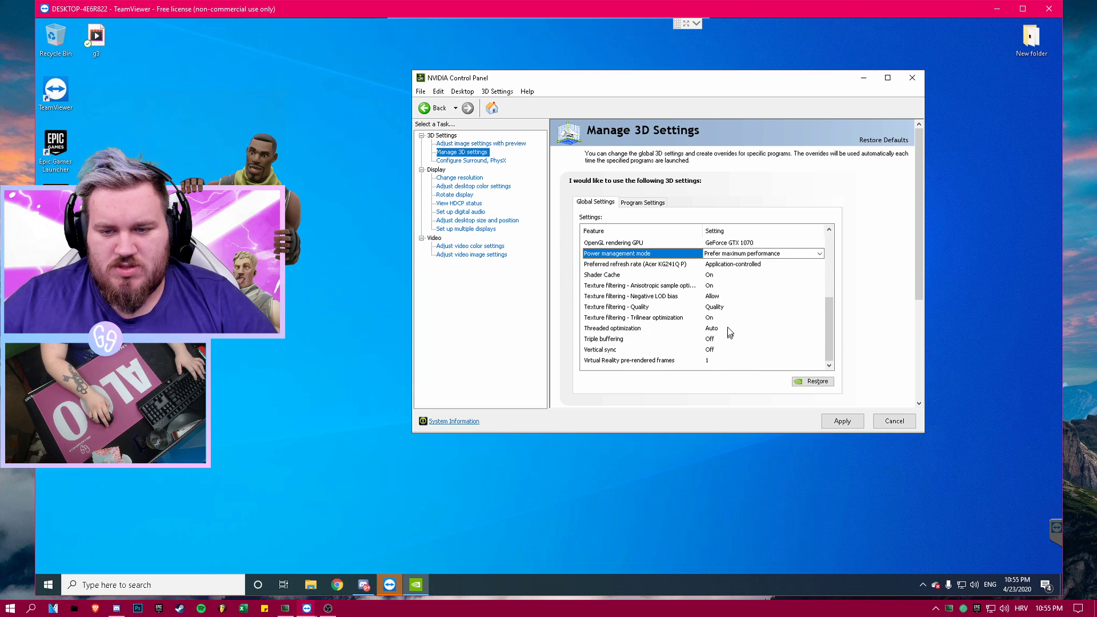
click(736, 271)
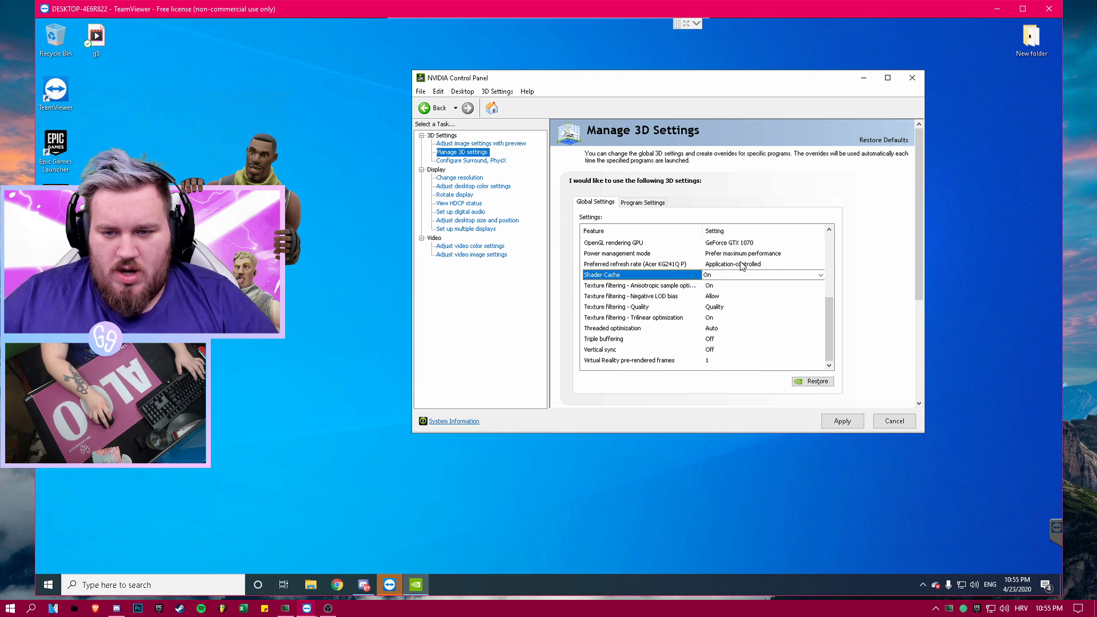
click(749, 265)
click(743, 266)
scroll(736, 279, up, 6)
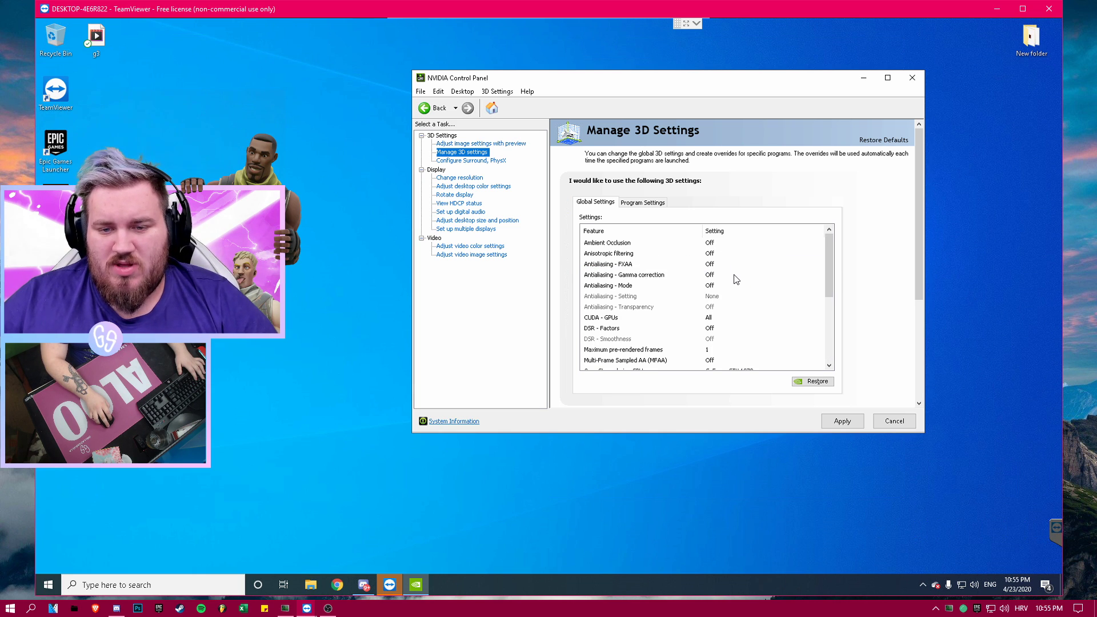
scroll(736, 282, down, 1)
click(736, 279)
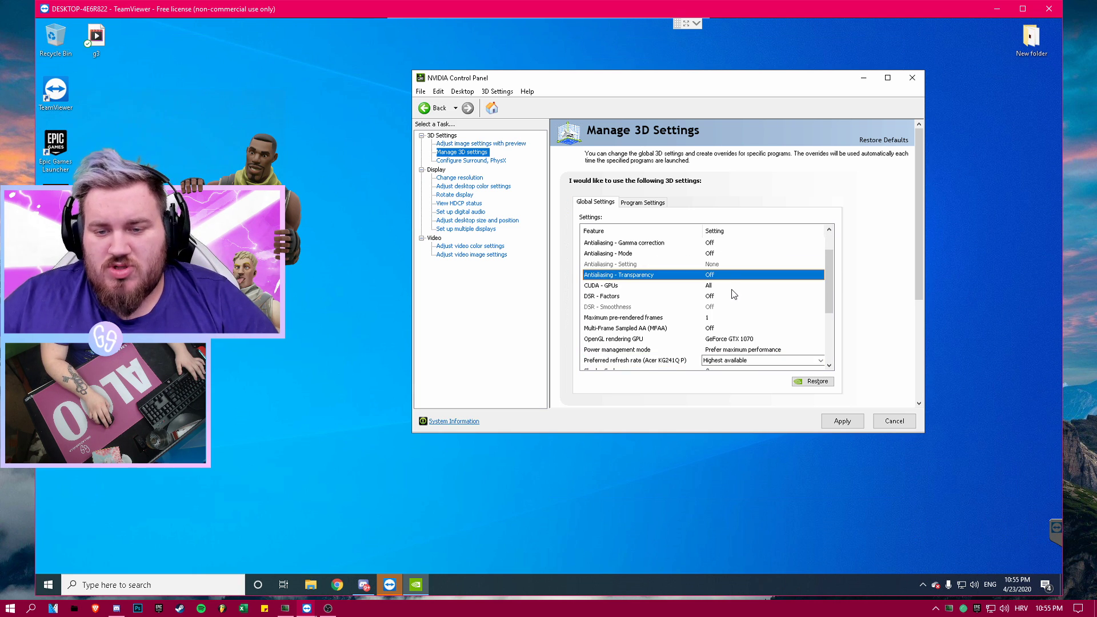
Step: Turn Shader Cache and Anisotropic sample optimization off in the global 3D settings
scroll(734, 293, down, 3)
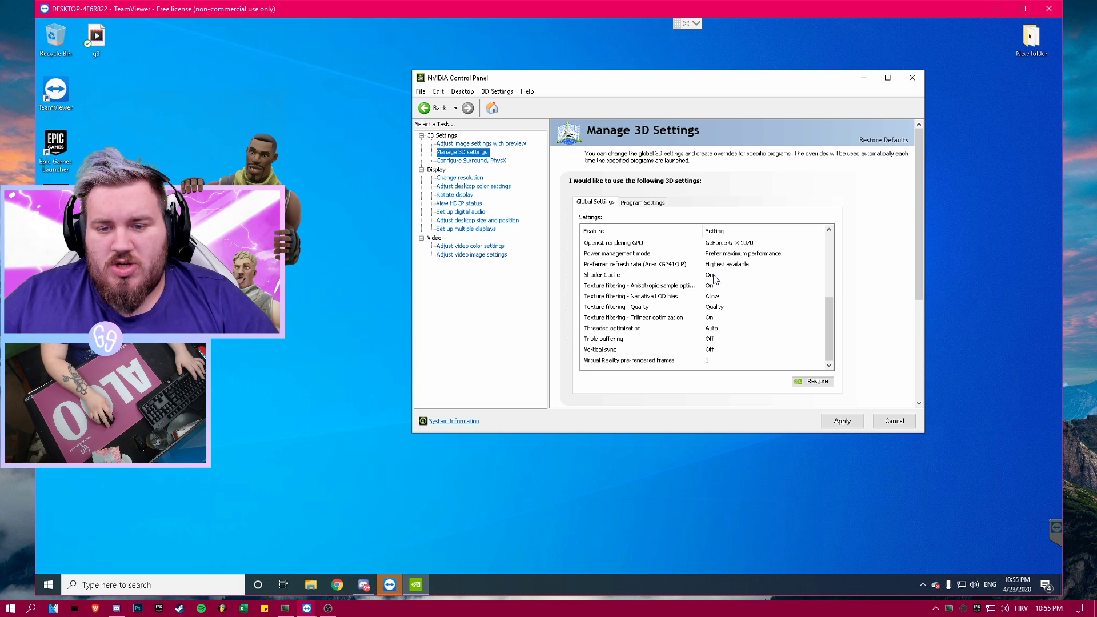
click(714, 277)
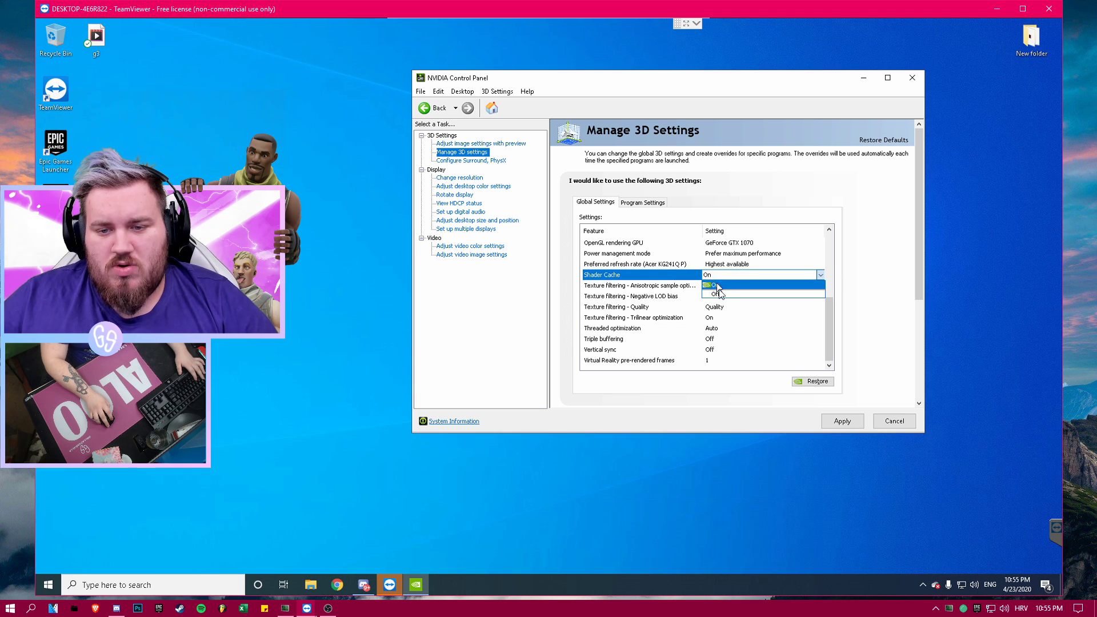
scroll(726, 297, up, 4)
scroll(730, 303, down, 3)
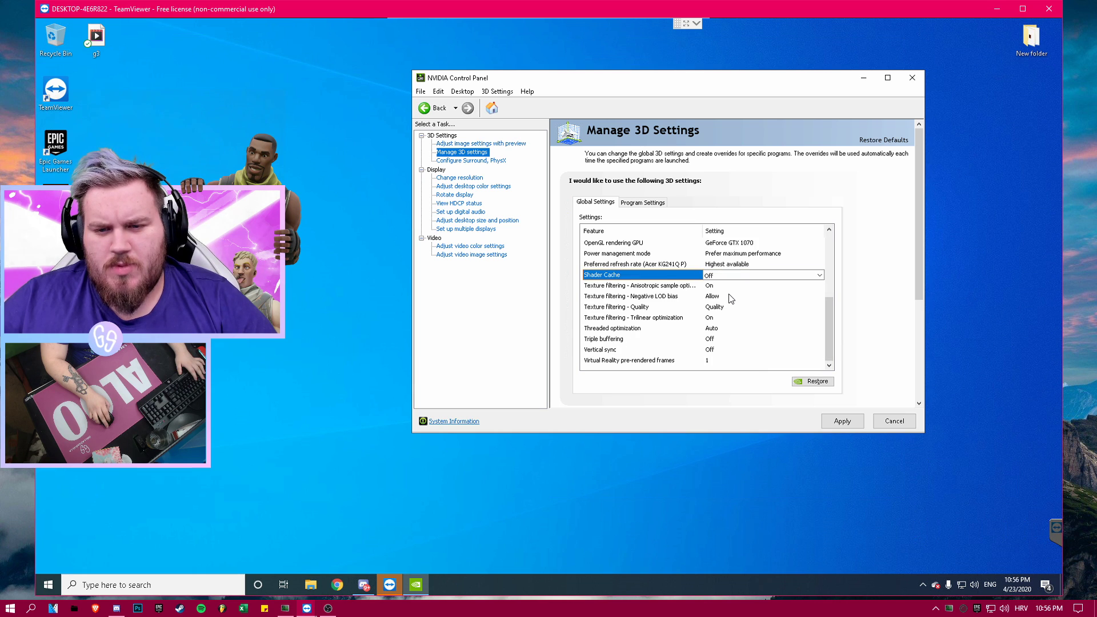
click(712, 288)
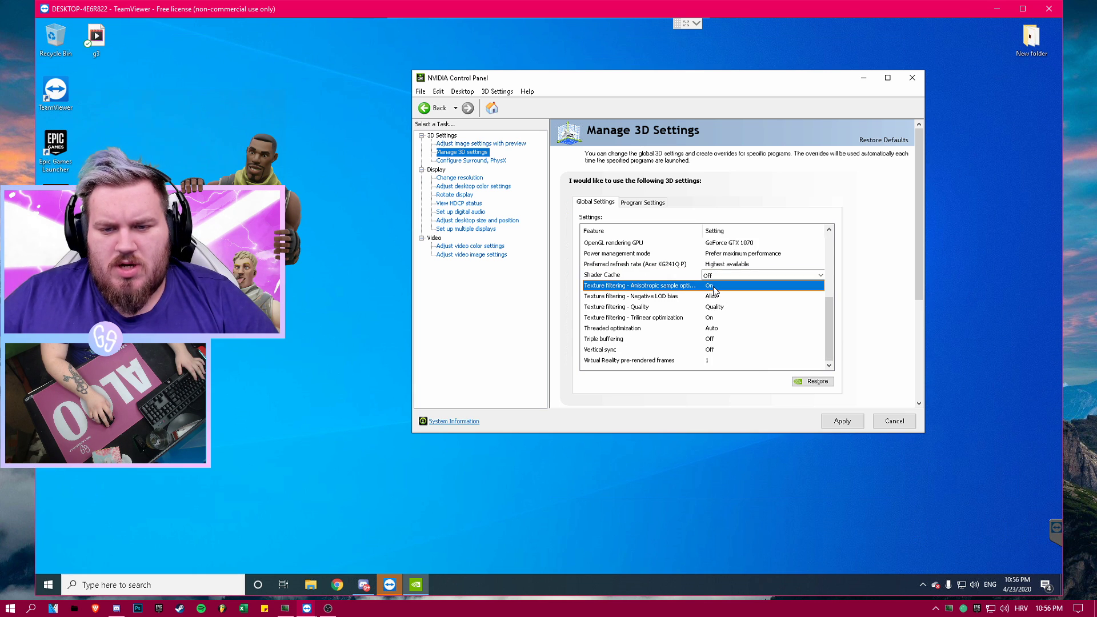
click(713, 290)
click(723, 291)
Step: Set Texture filtering - Quality to High performance
scroll(721, 292, up, 5)
scroll(722, 299, down, 5)
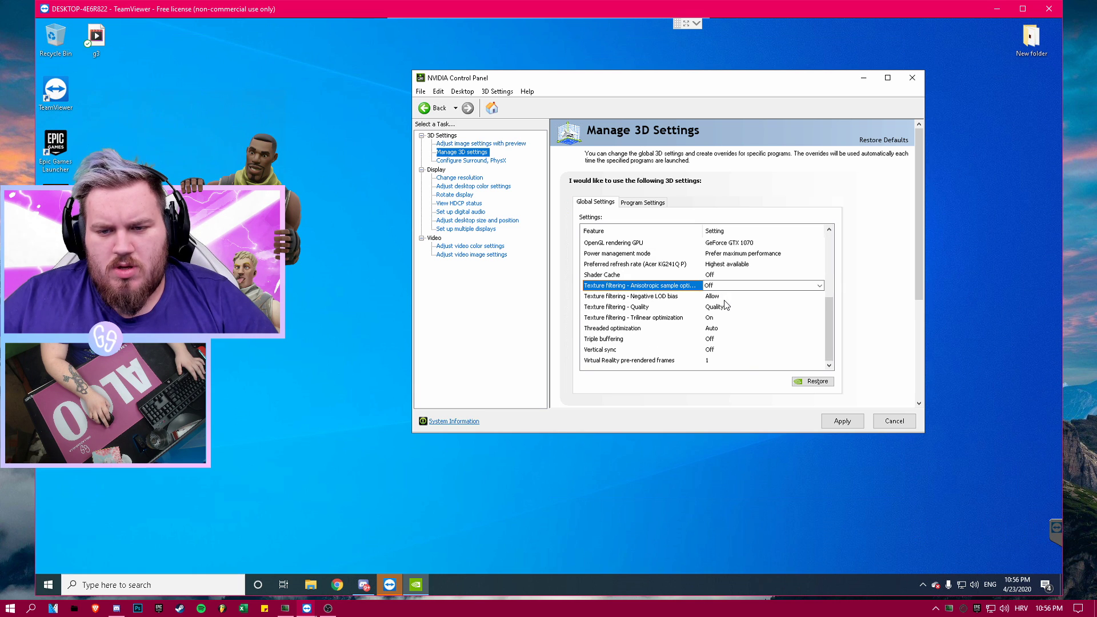
click(726, 309)
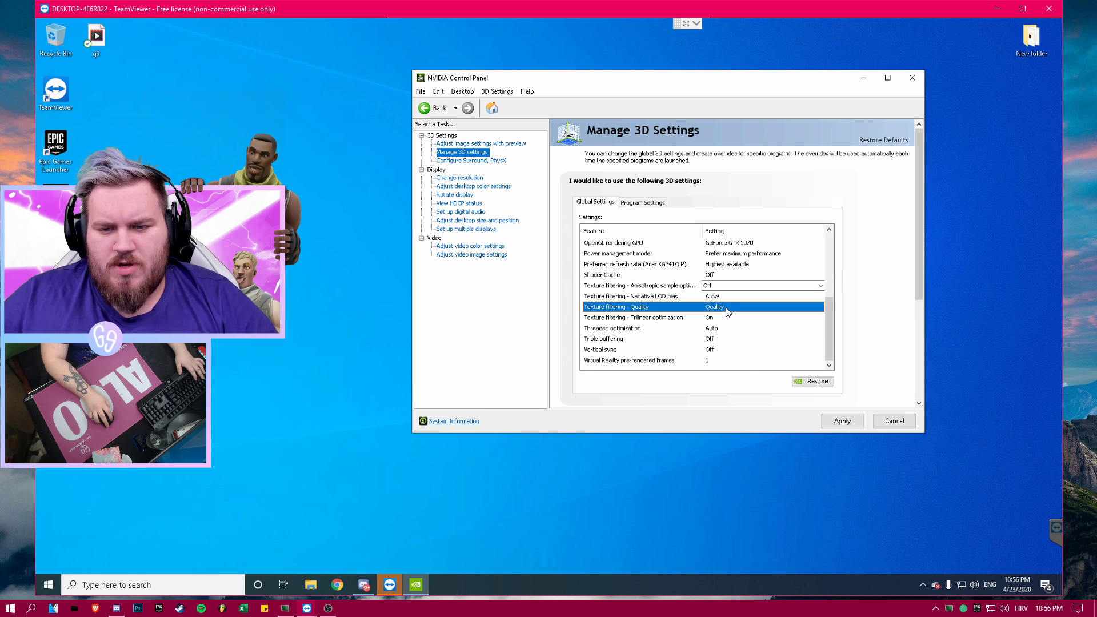
click(728, 307)
click(733, 342)
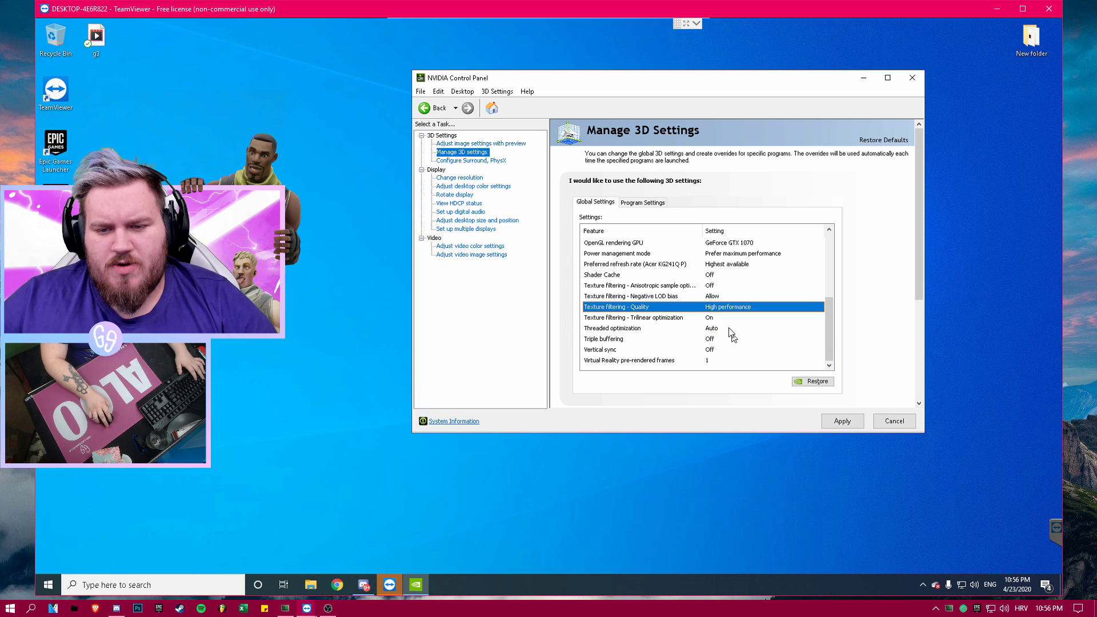
Step: Set Trilinear optimization to Off
scroll(729, 334, up, 5)
scroll(727, 336, down, 5)
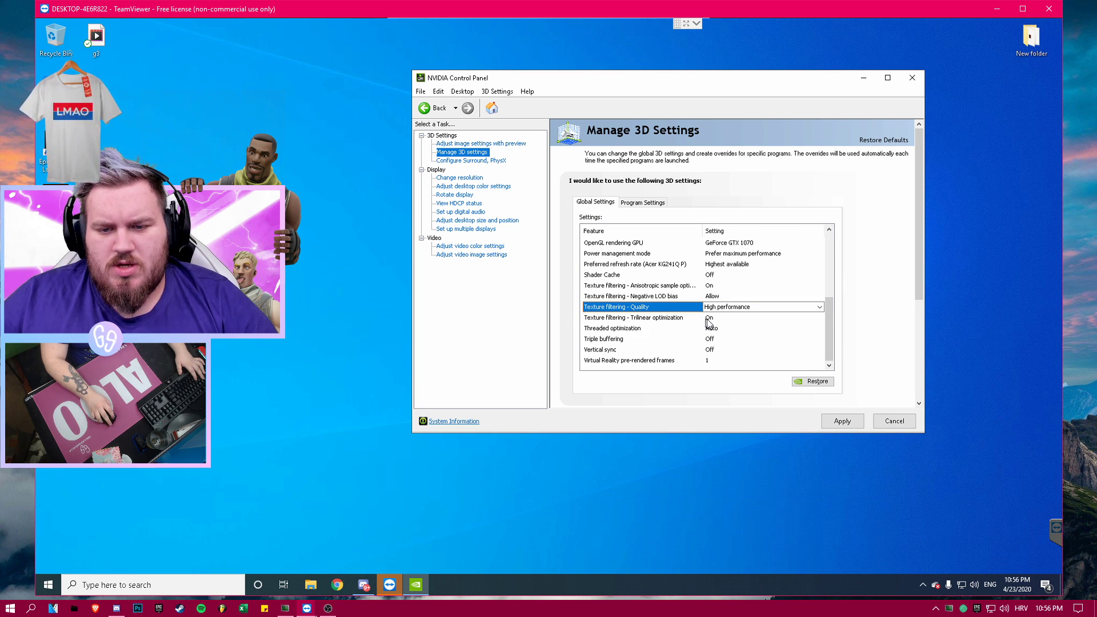
click(728, 319)
click(729, 318)
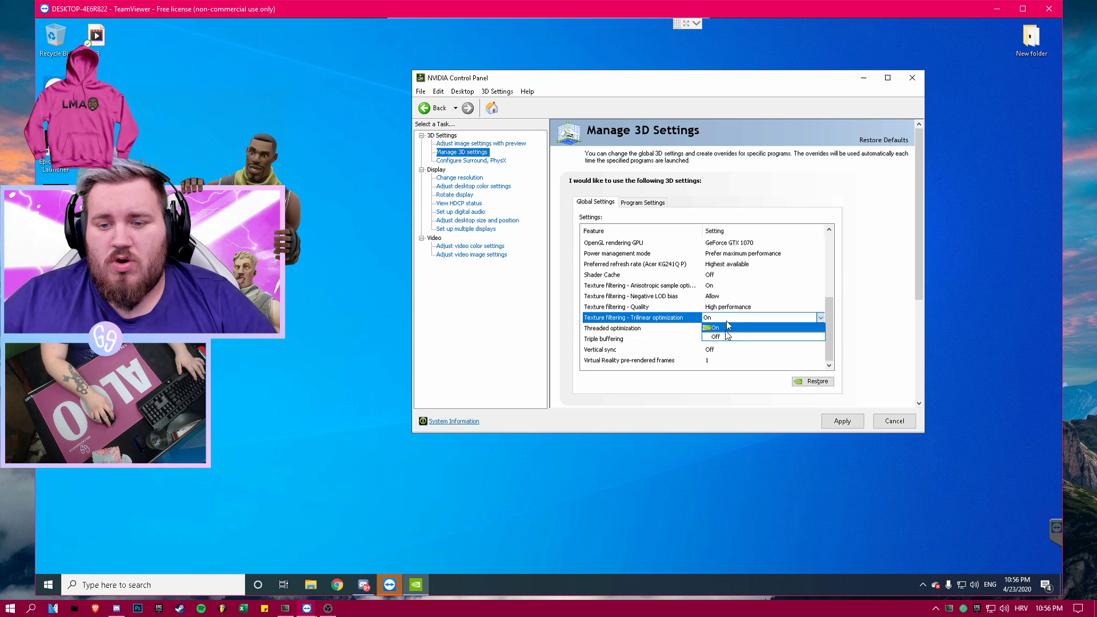
click(726, 338)
Step: Recheck the Trilinear optimization entry and apply the changed 3D settings
scroll(725, 343, up, 5)
scroll(725, 343, down, 5)
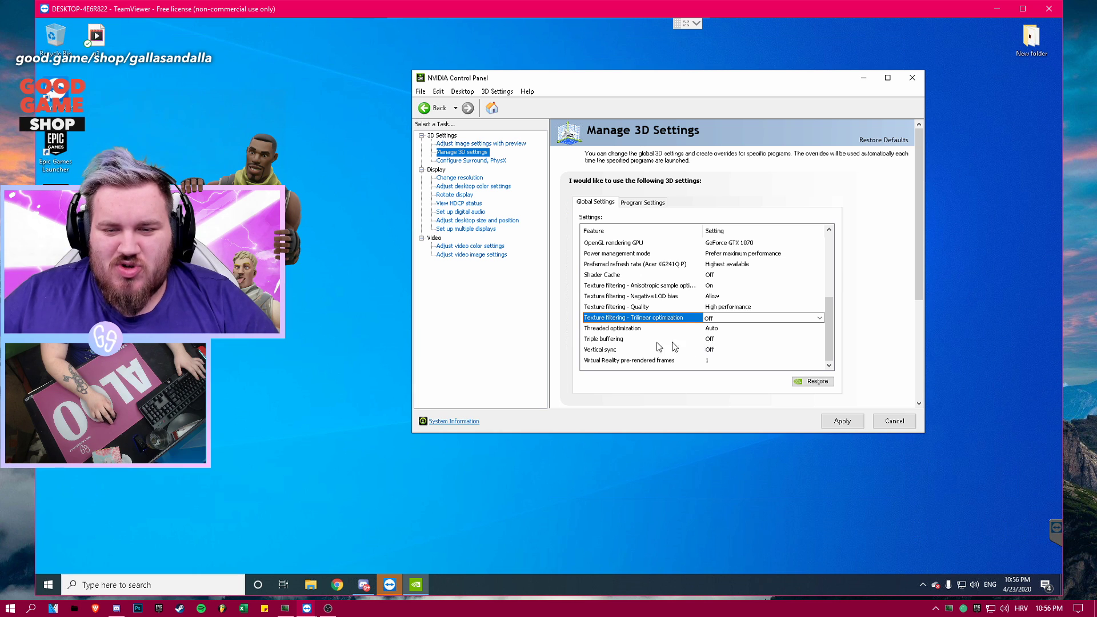
scroll(716, 296, up, 5)
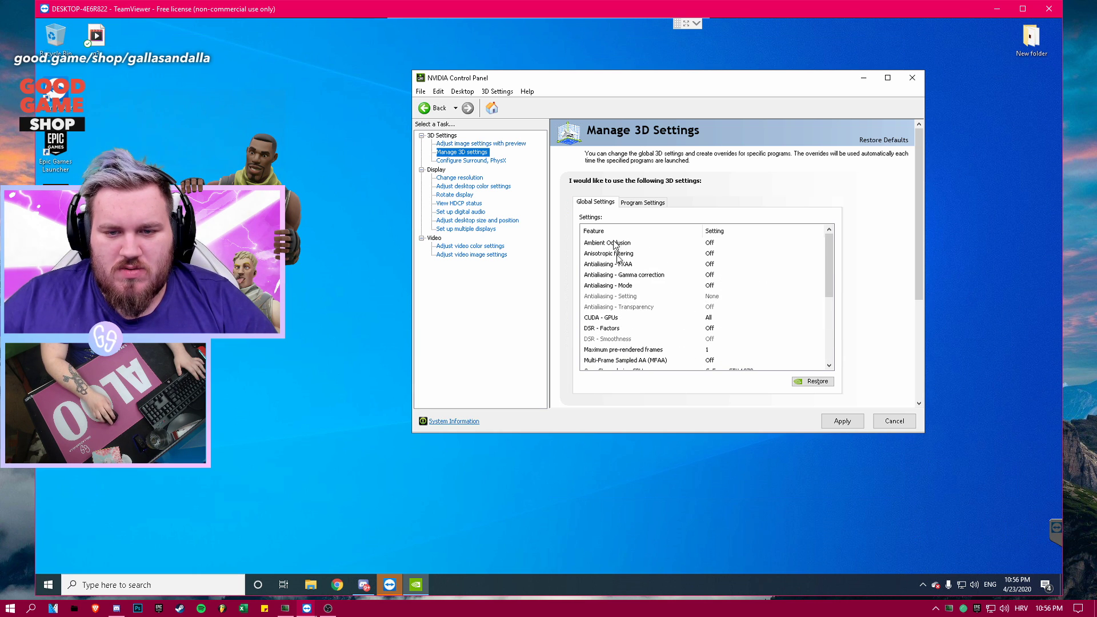
scroll(605, 295, down, 2)
scroll(600, 337, down, 1)
click(601, 345)
scroll(598, 337, down, 1)
click(842, 421)
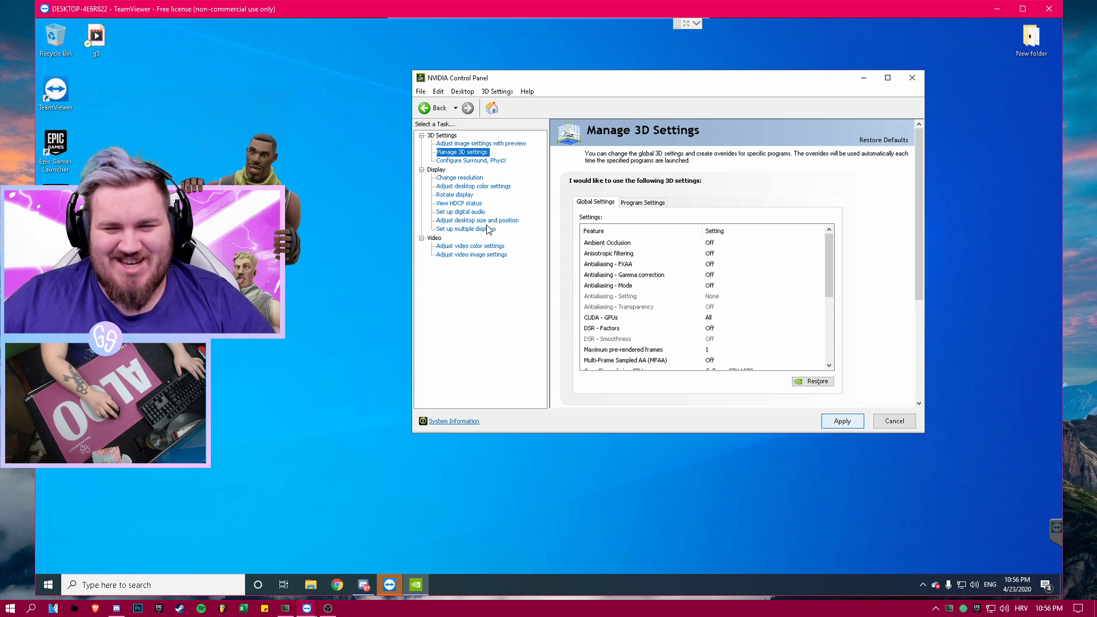
Step: On the Adjust desktop size and position scaling options, choose Full-screen scaling
click(460, 178)
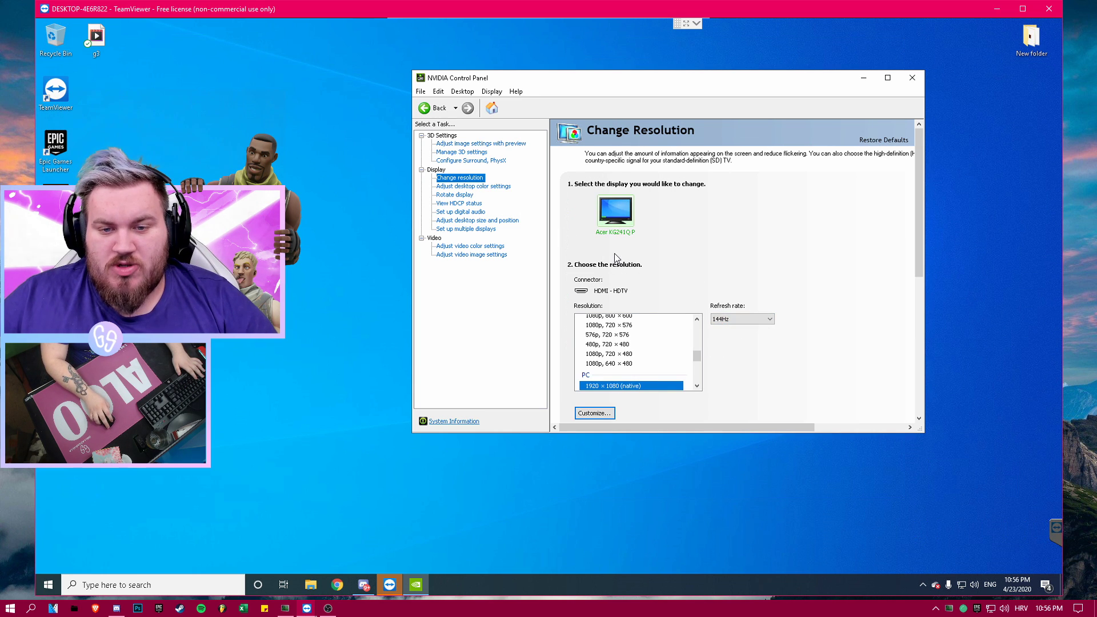
click(481, 221)
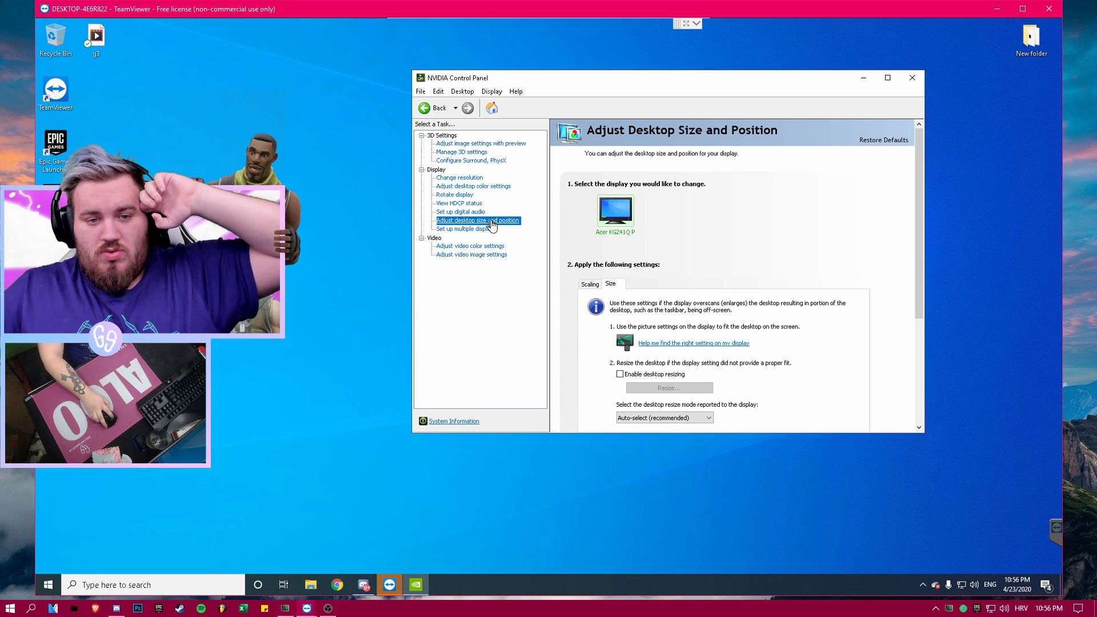
click(590, 284)
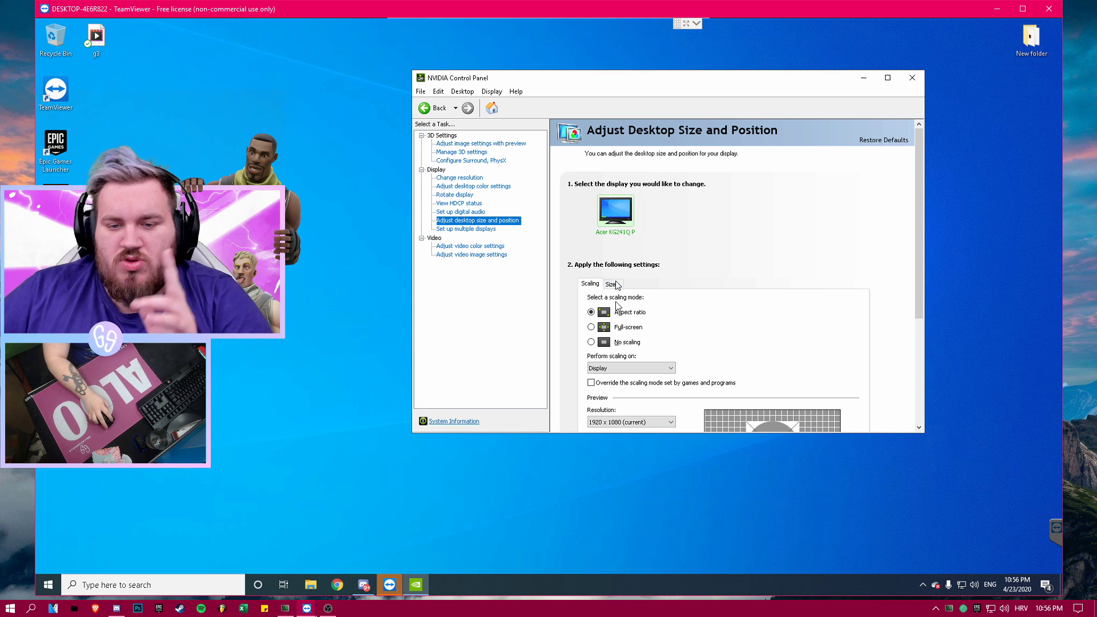
click(600, 329)
scroll(601, 329, down, 1)
Step: Perform scaling on the GPU, override games' scaling mode, and keep the new settings
click(606, 354)
click(607, 364)
click(617, 351)
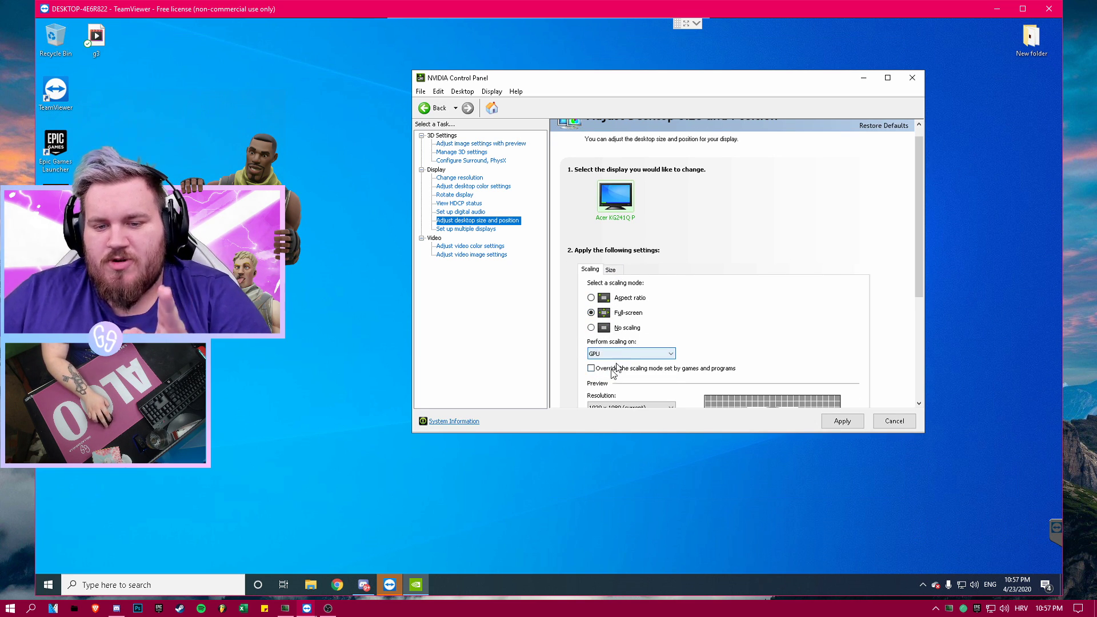
click(614, 366)
scroll(614, 368, down, 1)
click(591, 354)
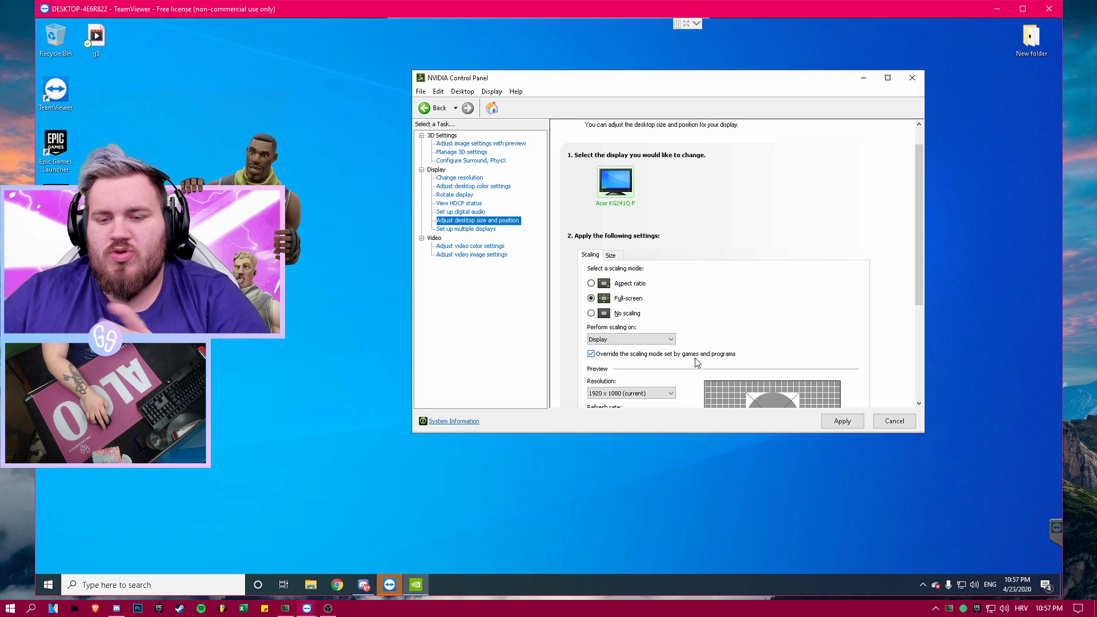
click(648, 339)
click(649, 350)
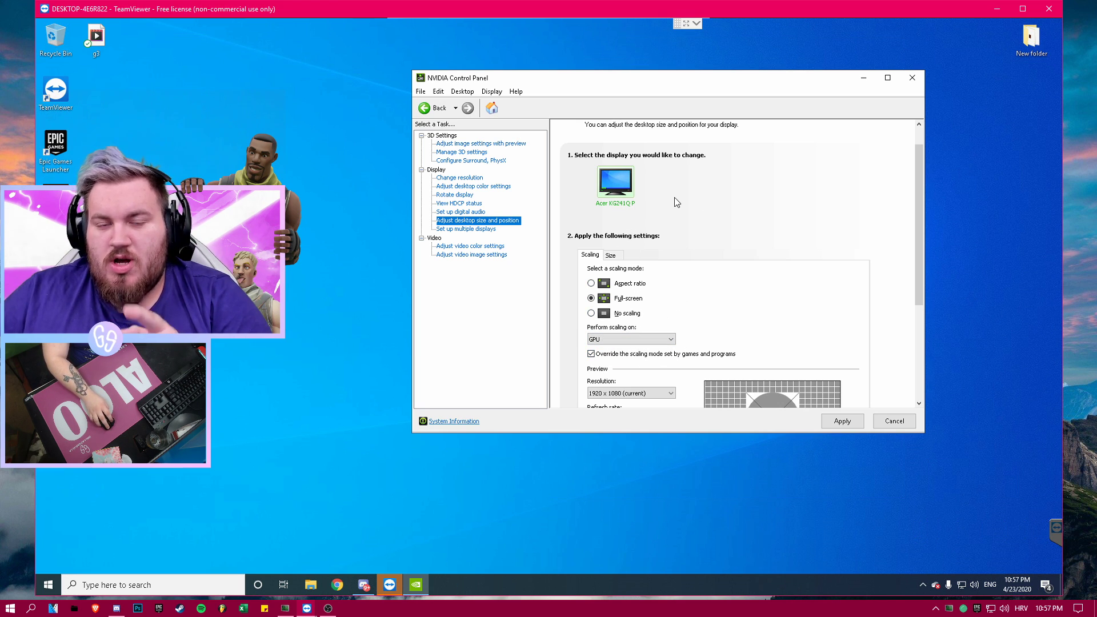
click(597, 341)
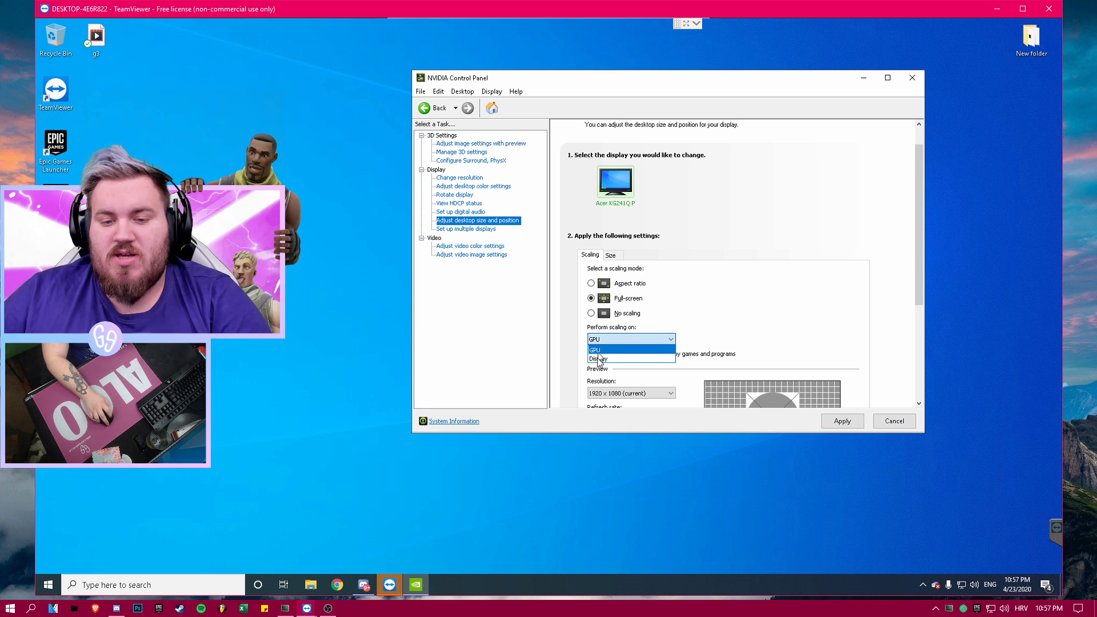
click(601, 350)
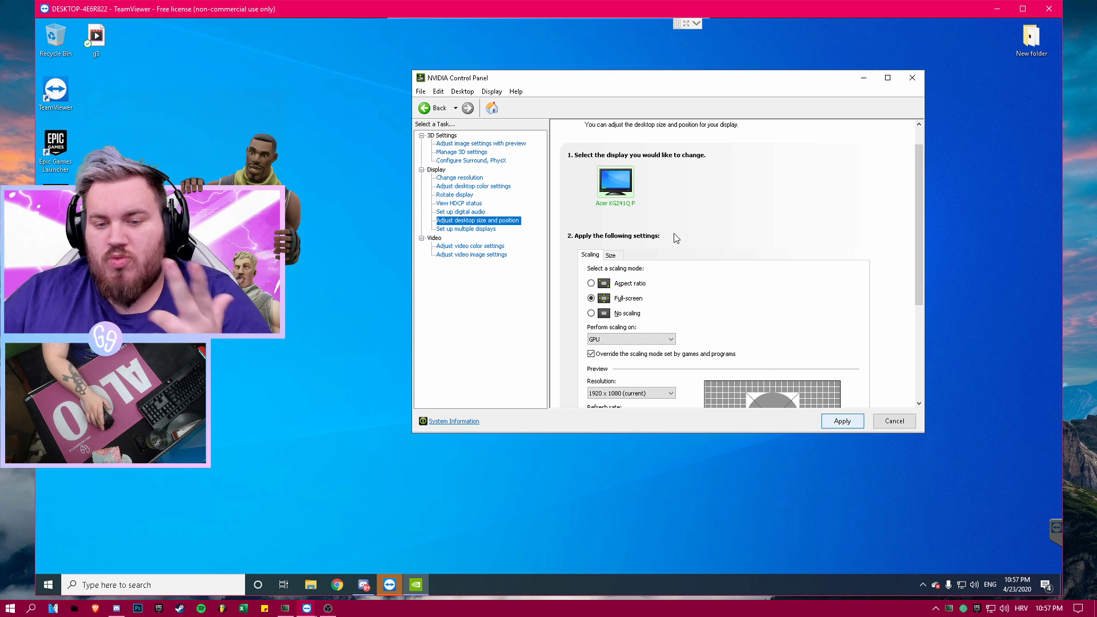
click(700, 269)
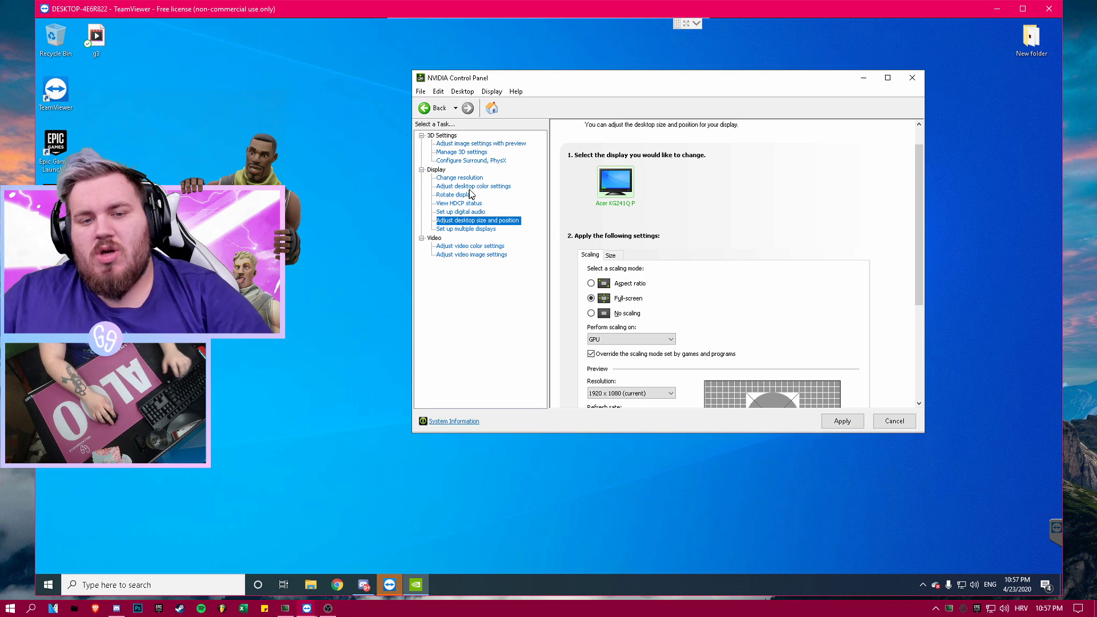
Step: Close NVIDIA Control Panel and refresh the desktop
click(915, 78)
right_click(696, 103)
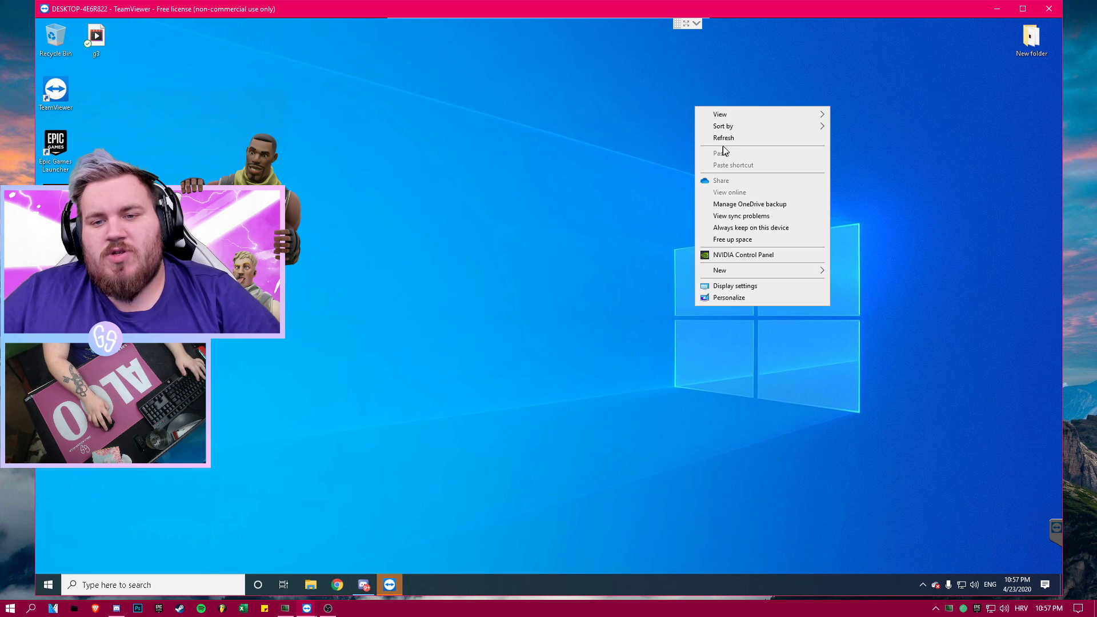
click(722, 138)
Step: Open the MediaFire link shared in Discord and start the galla fps pack download
click(365, 584)
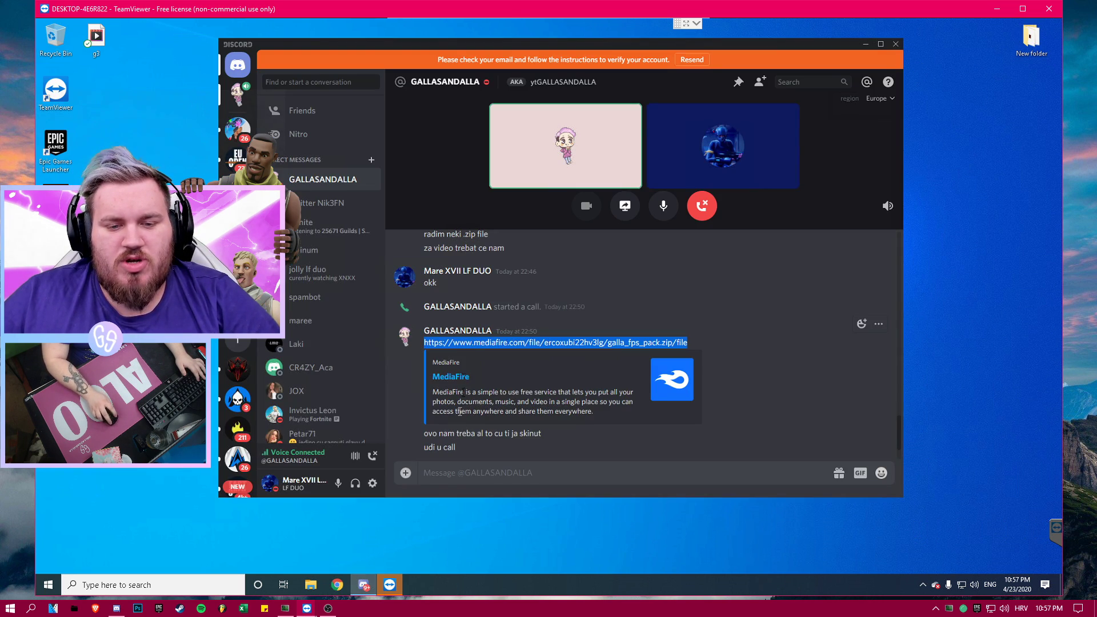
click(471, 347)
click(628, 303)
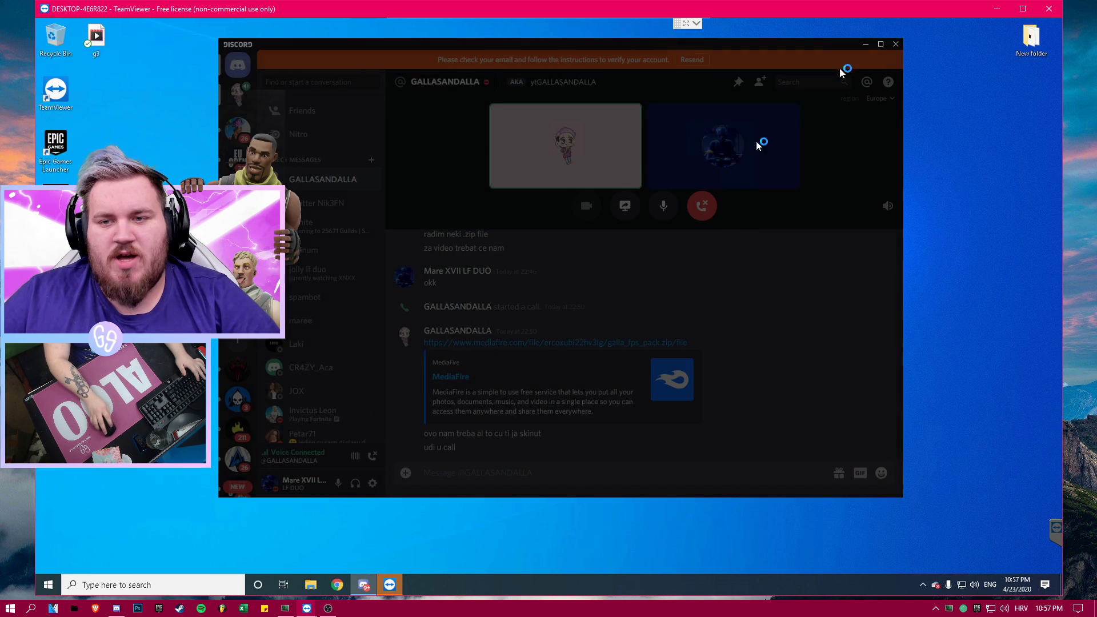
click(1001, 26)
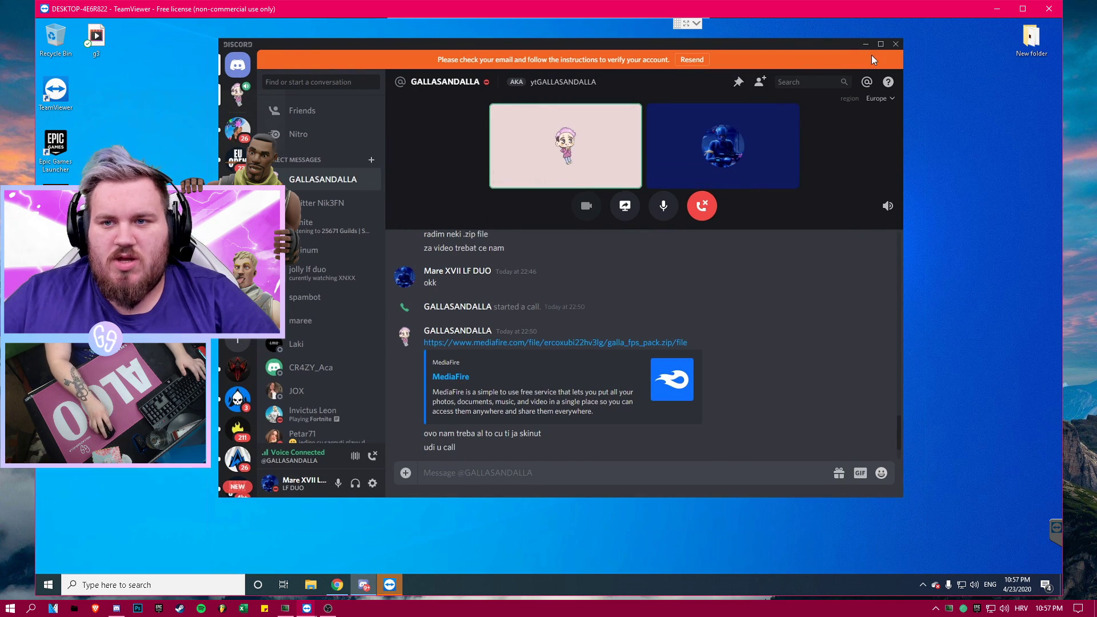
click(310, 584)
click(712, 160)
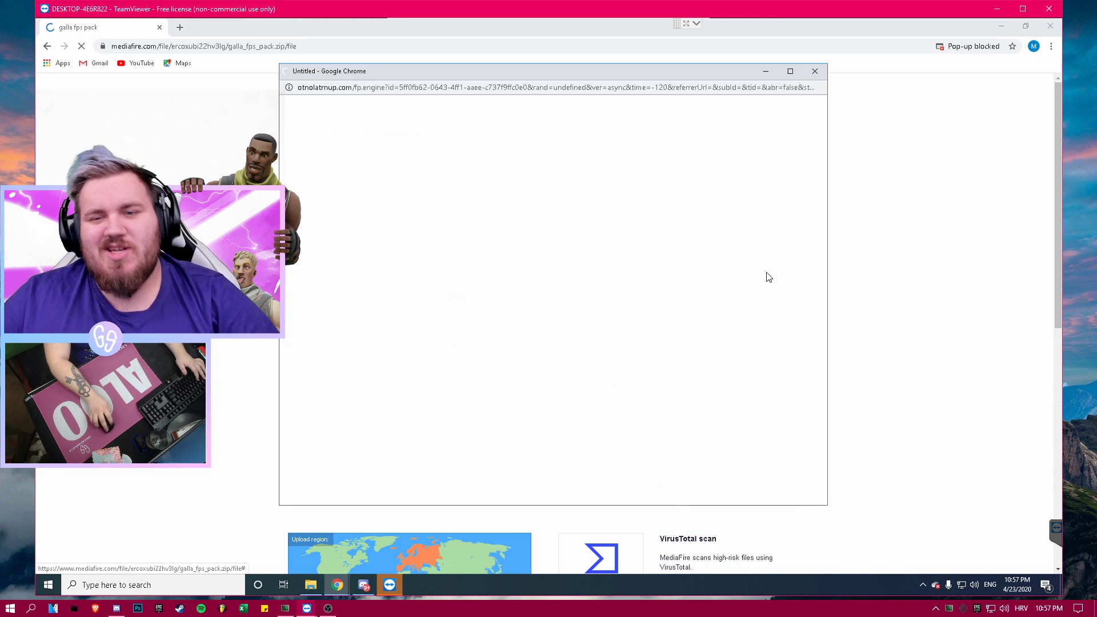
Step: Dismiss the MediaFire pop-up ad and open the downloaded galla fps pack zip
click(818, 68)
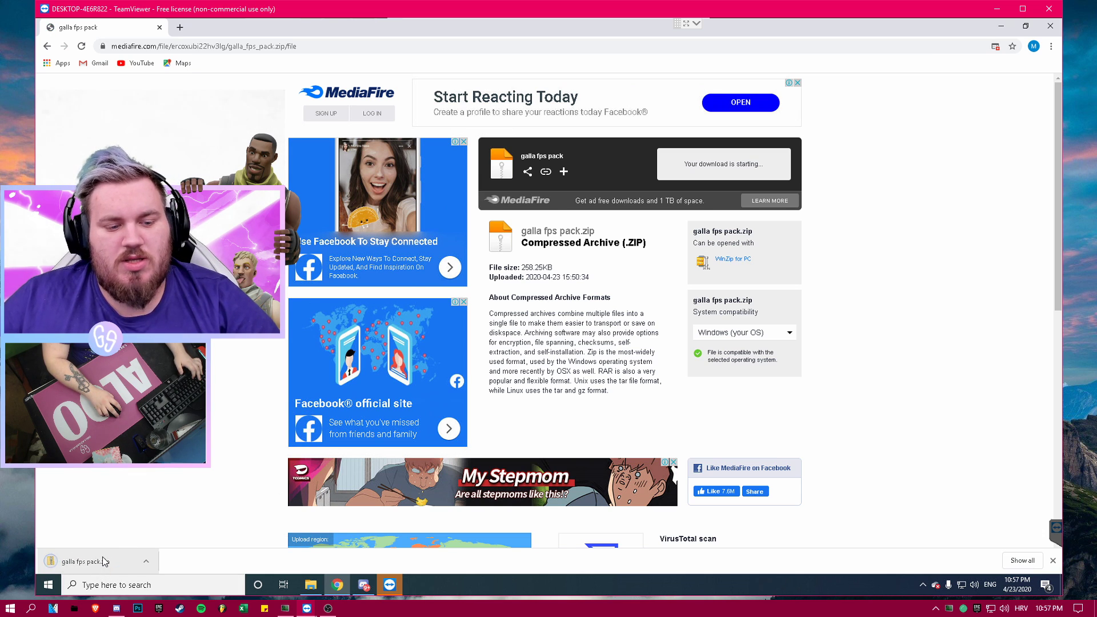
click(91, 562)
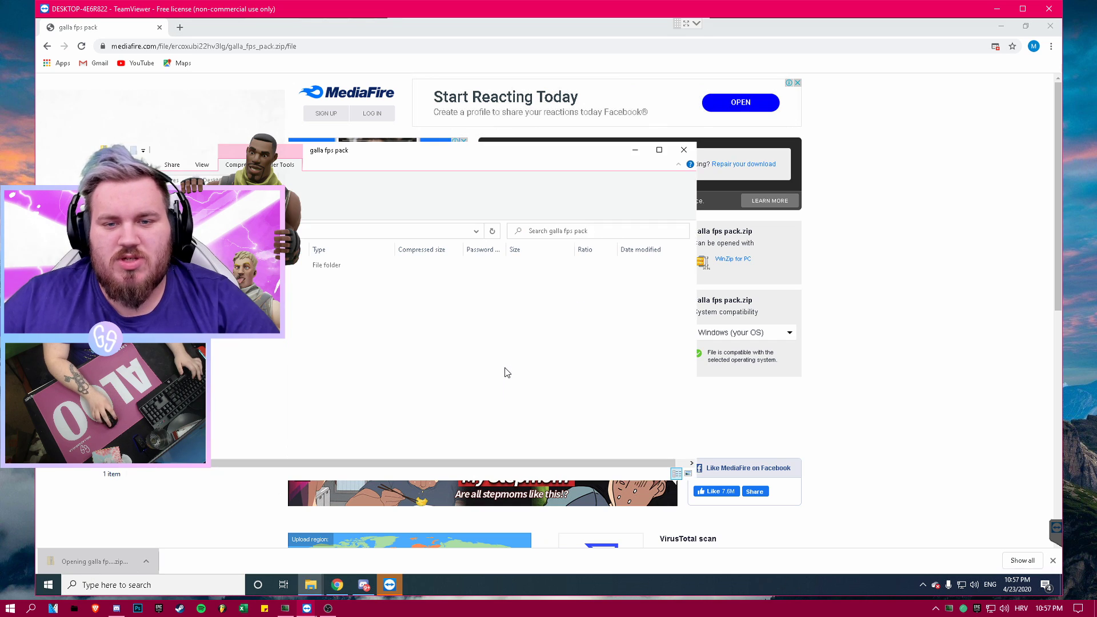
Step: Extract the galla fps pack folder from the zip onto the desktop and close Explorer
click(1007, 31)
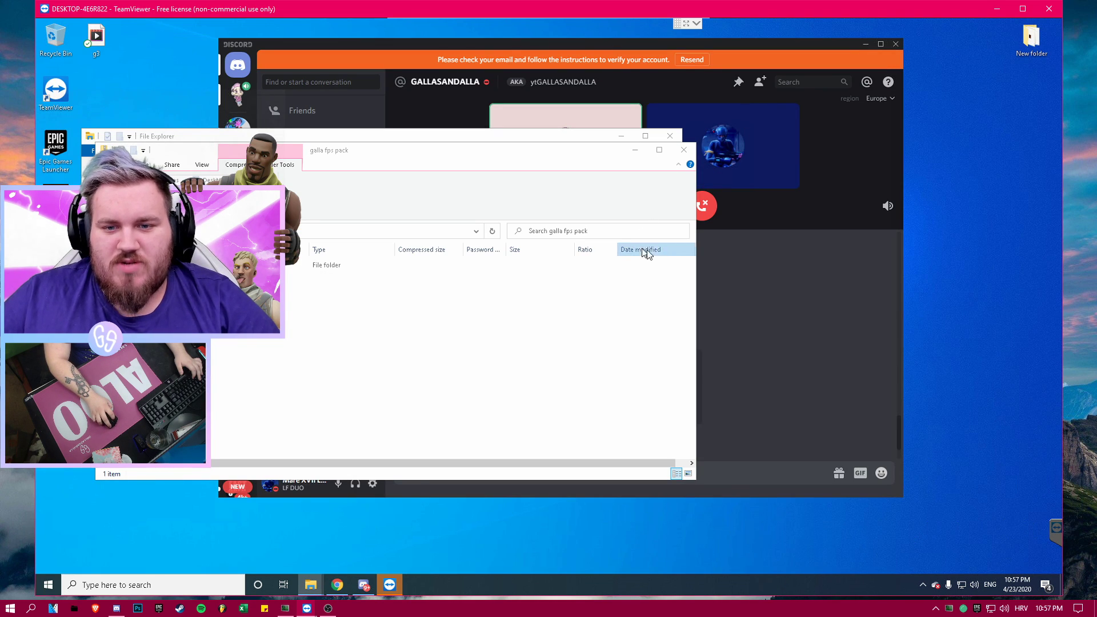
drag(639, 249, 573, 260)
click(482, 265)
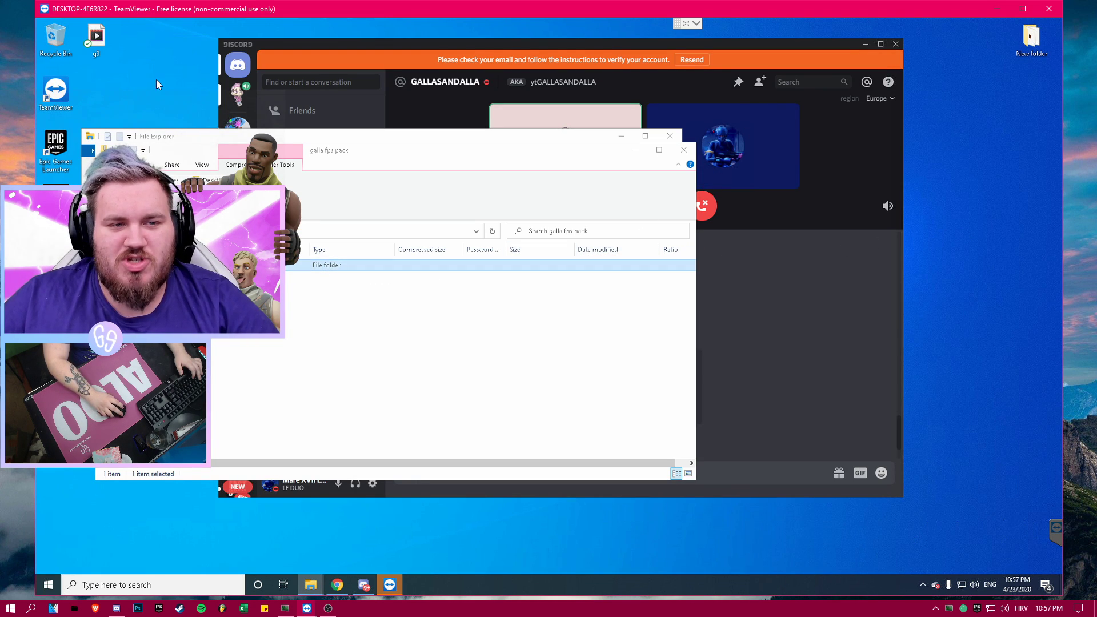
drag(240, 265, 180, 84)
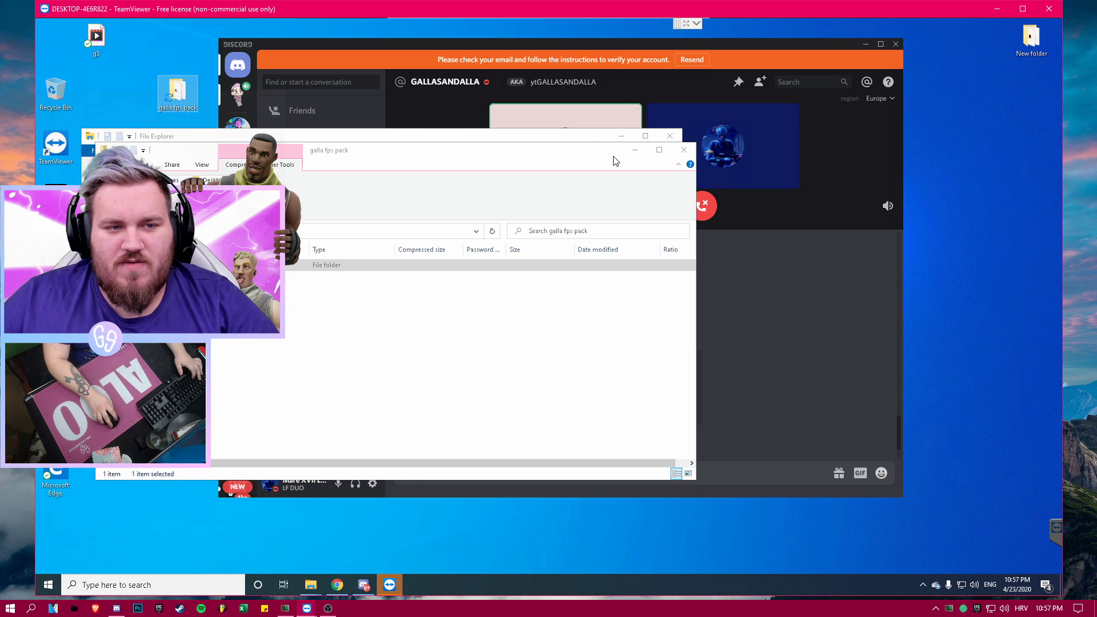
click(683, 150)
click(670, 135)
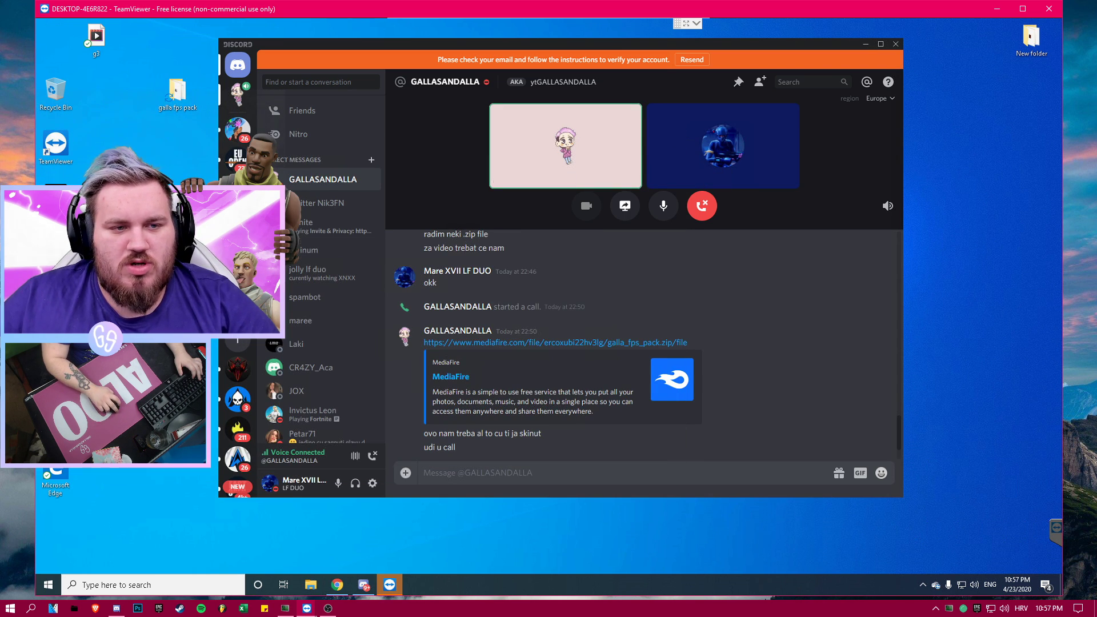
drag(179, 91, 64, 77)
Step: Empty the Recycle Bin and glance at the hidden tray icons and OneDrive panel
right_click(53, 96)
click(71, 113)
key(Return)
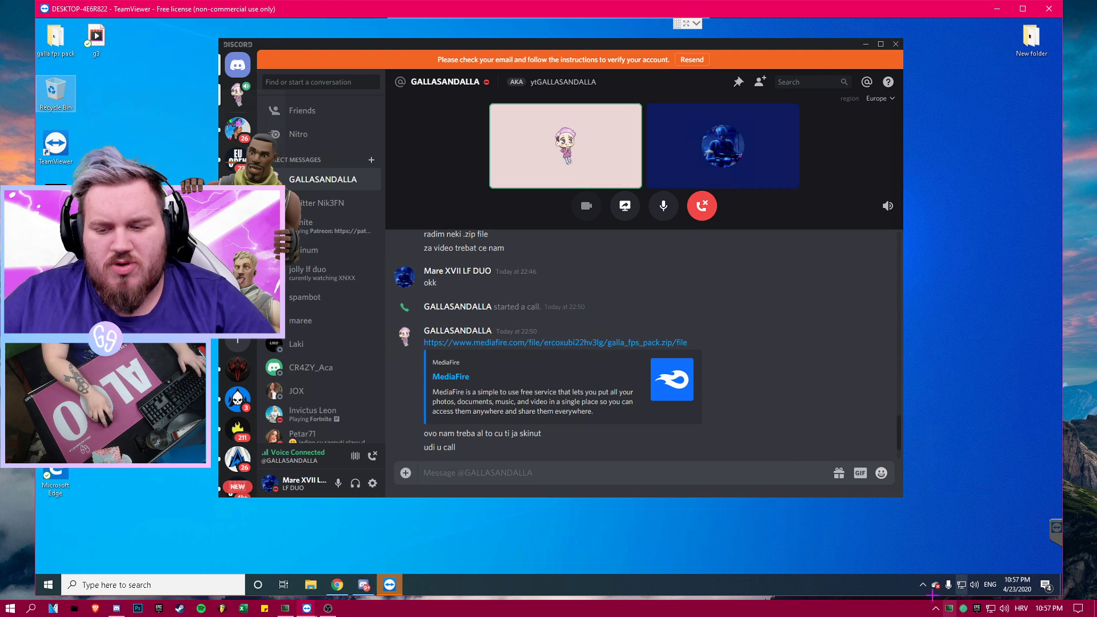
click(935, 585)
click(924, 587)
click(935, 587)
click(817, 551)
Step: Minimize Discord and arrange the desktop: galla fps pack mid-screen, Recycle Bin top-left
drag(821, 39, 684, 91)
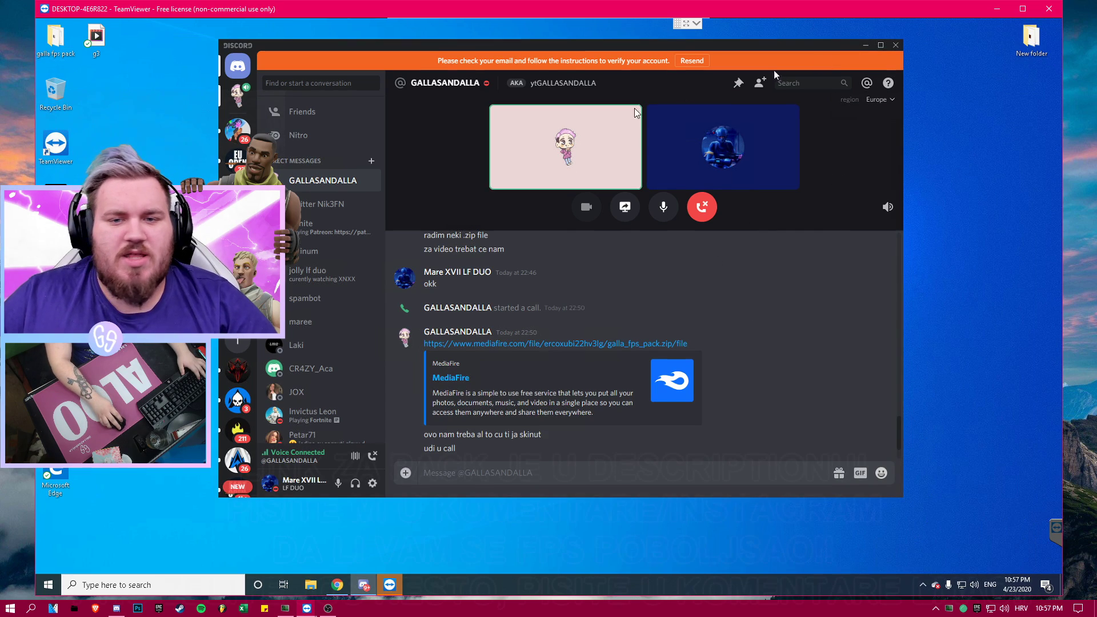
click(866, 45)
drag(57, 40, 668, 257)
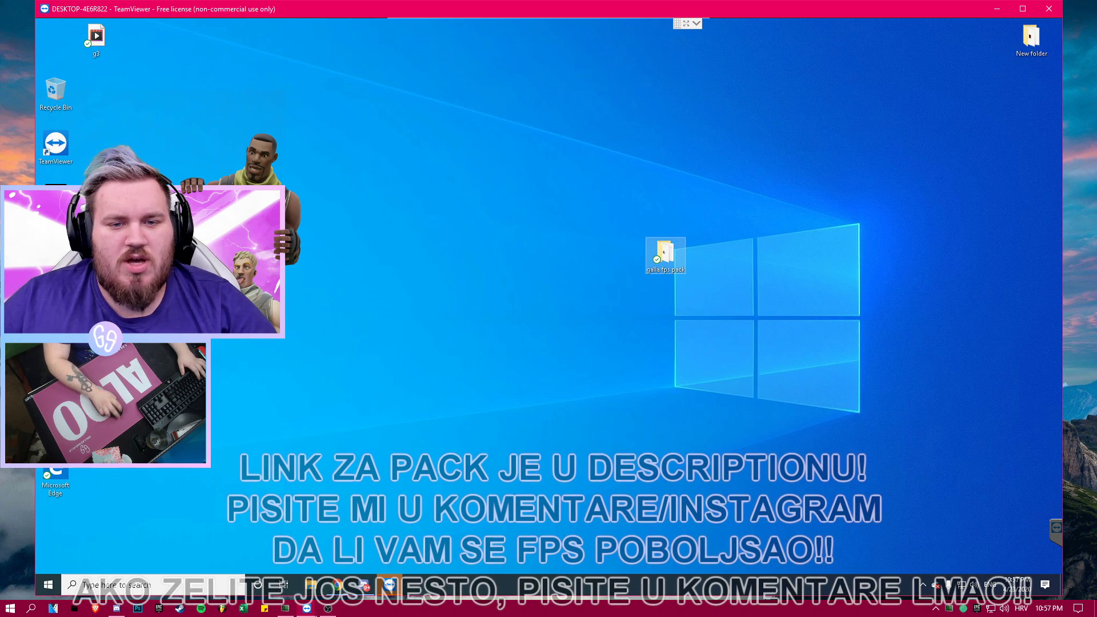
drag(55, 91, 56, 37)
drag(83, 440, 56, 88)
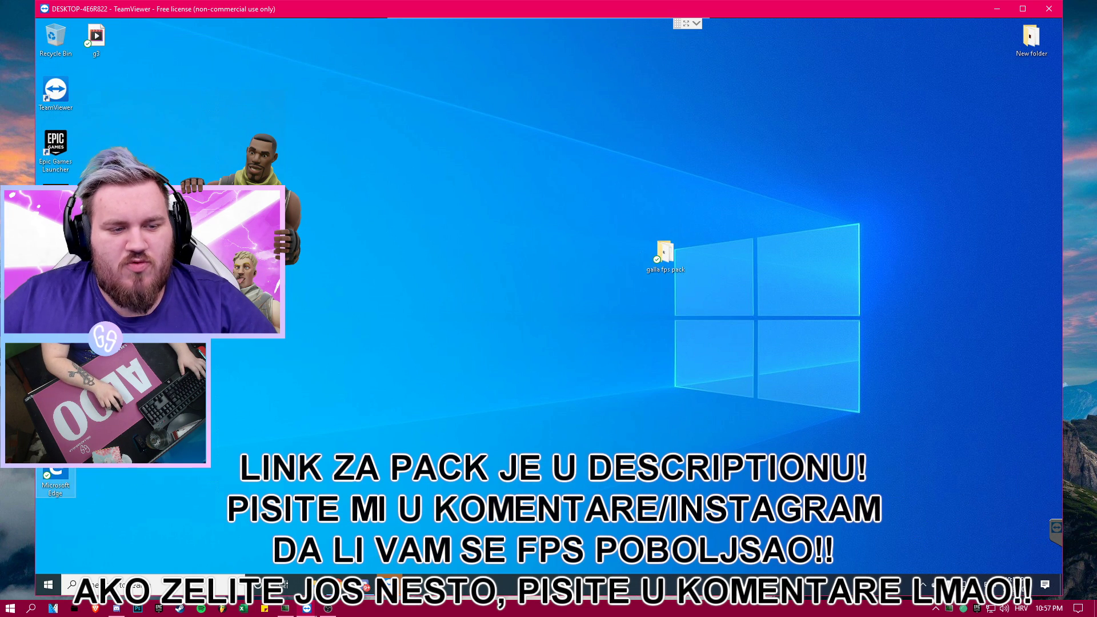
Step: Extract ISLC v1.0.2.2 inside galla fps pack and launch Intelligent standby list cleaner
double_click(663, 254)
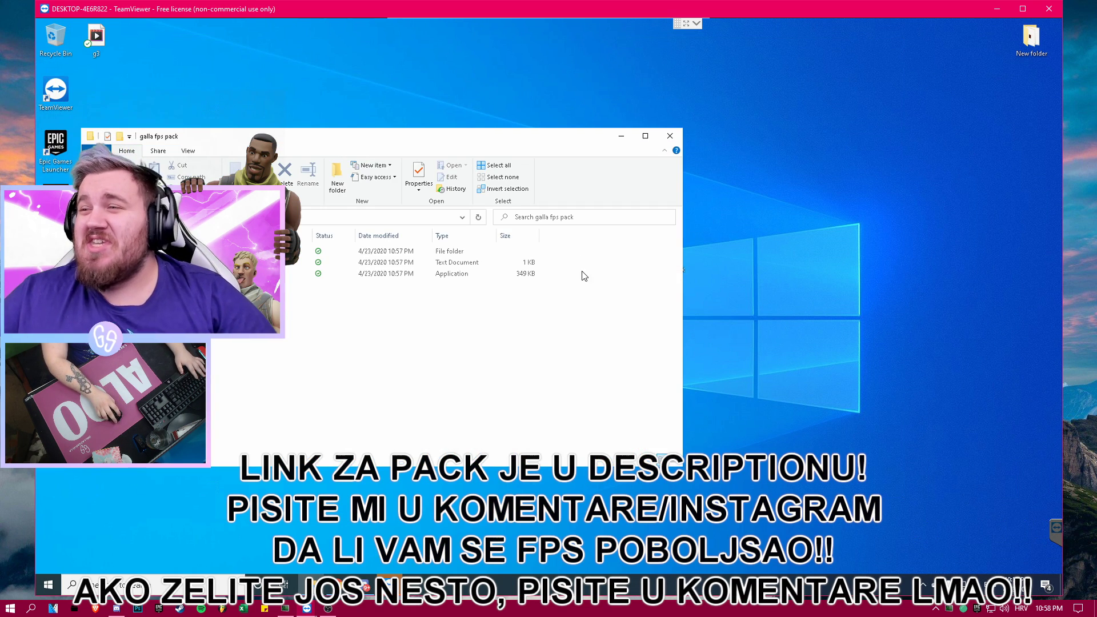
drag(544, 133, 805, 117)
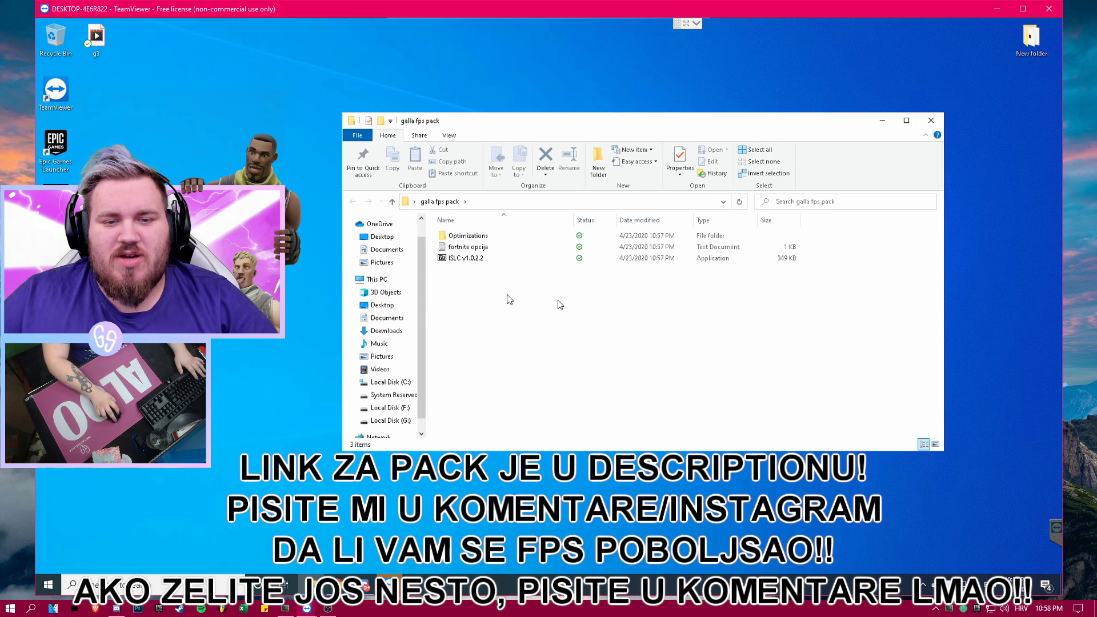
click(451, 259)
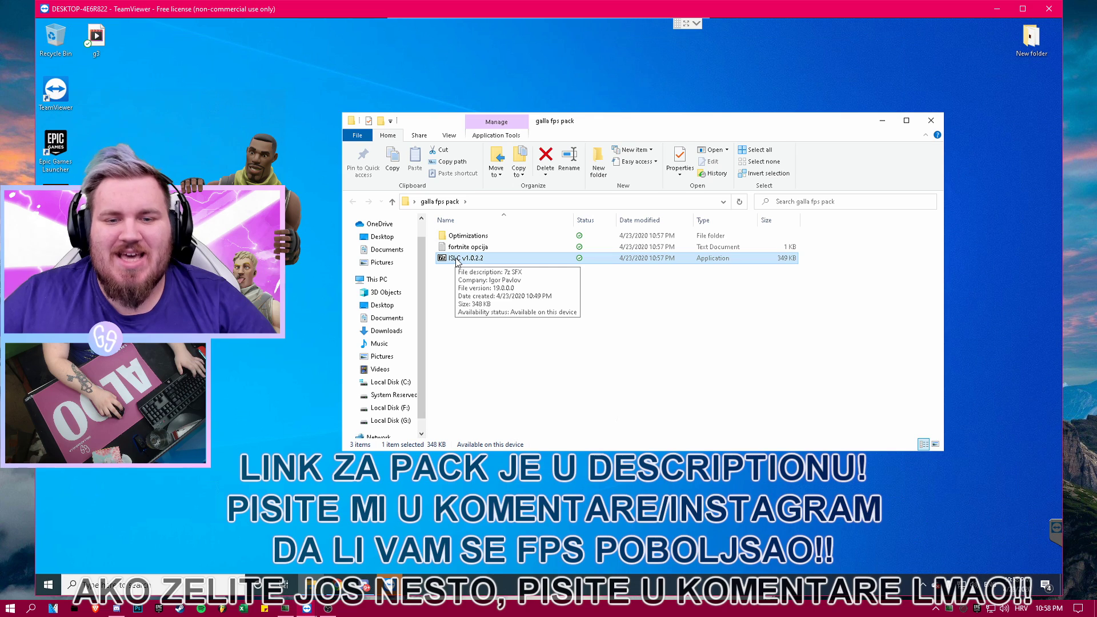
double_click(457, 258)
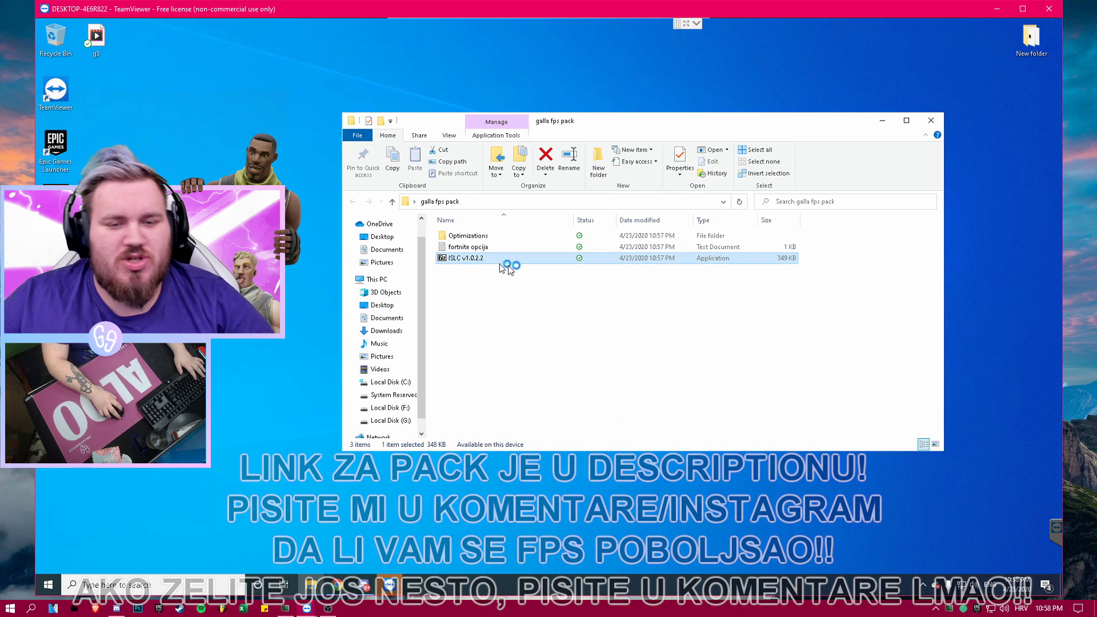
click(561, 323)
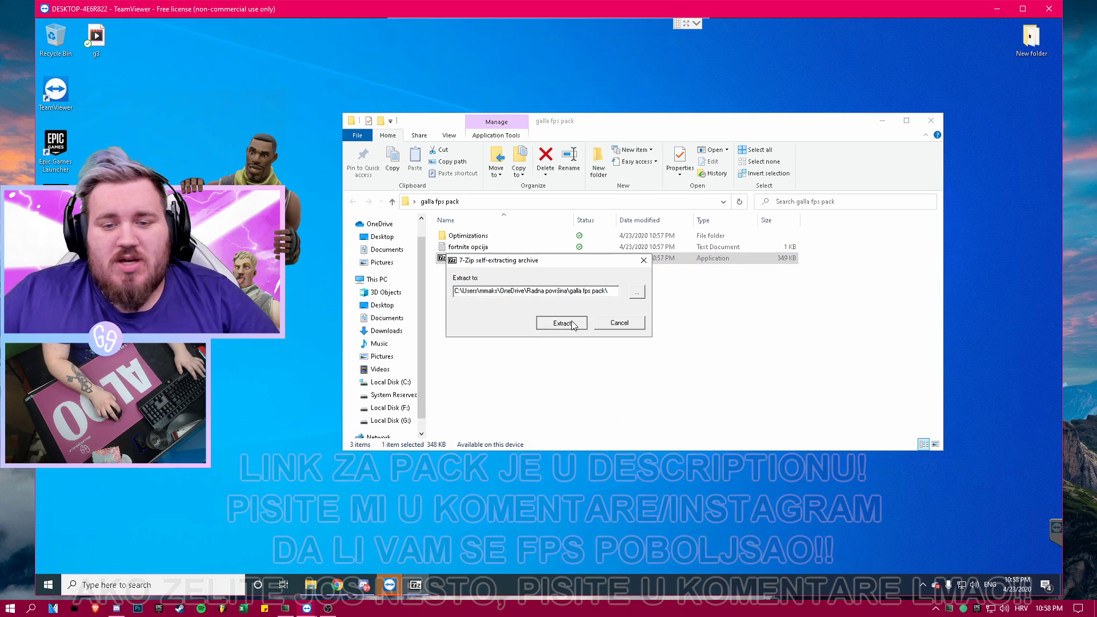
double_click(466, 235)
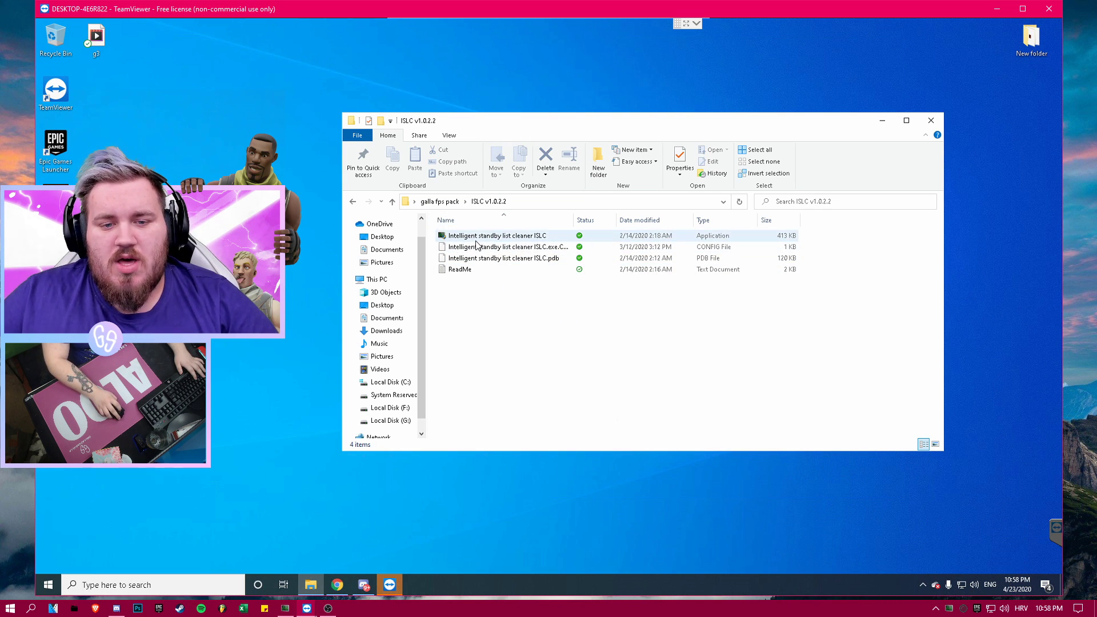
double_click(475, 237)
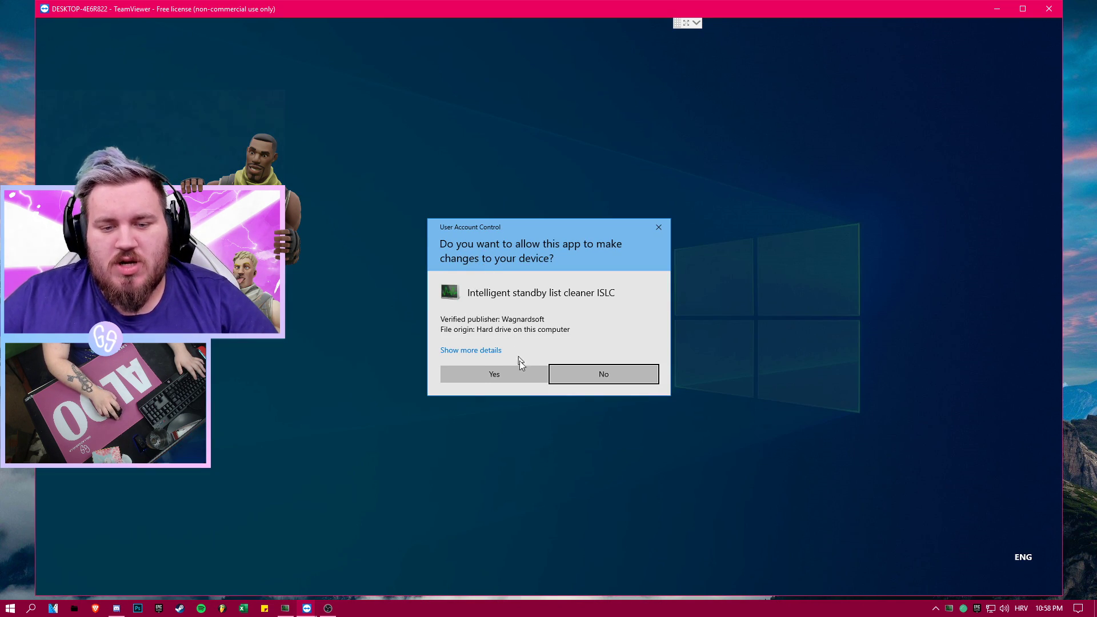
Step: Allow ISLC administrator rights and set the free memory threshold to 4096
click(521, 372)
drag(256, 70, 393, 159)
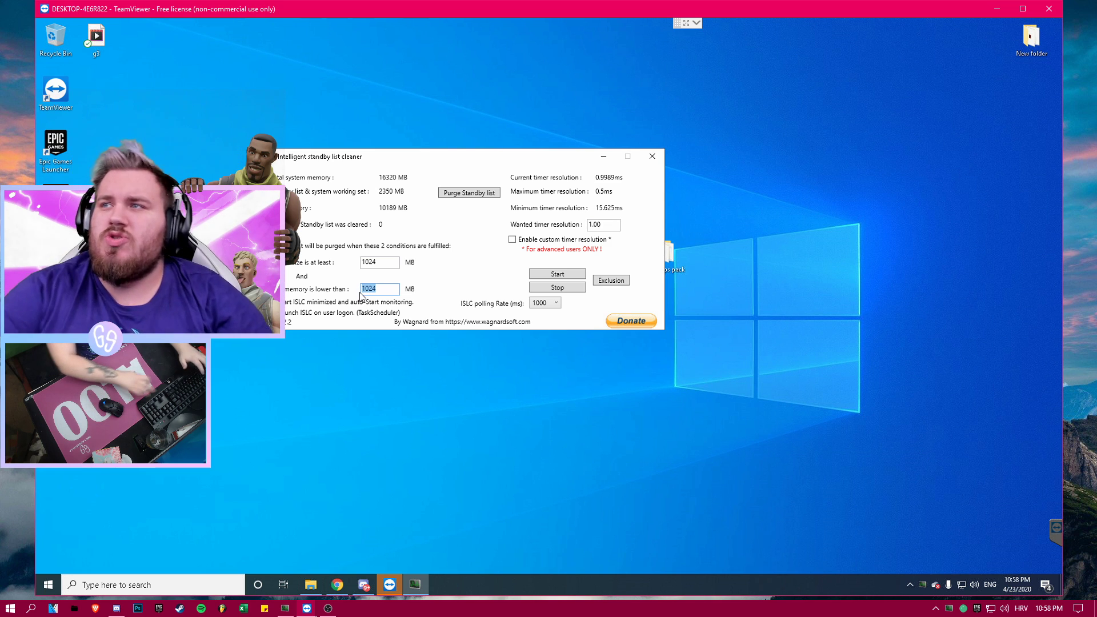
text(4096)
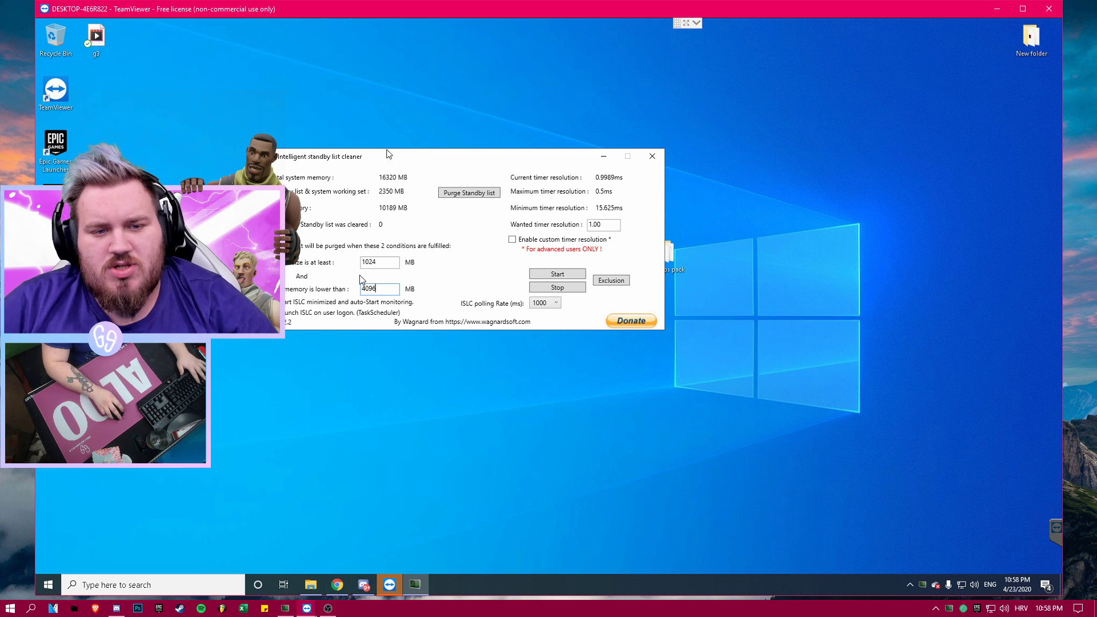
mouse_move(366, 154)
mouse_down()
mouse_move(376, 147)
mouse_move(284, 57)
mouse_move(366, 149)
mouse_up()
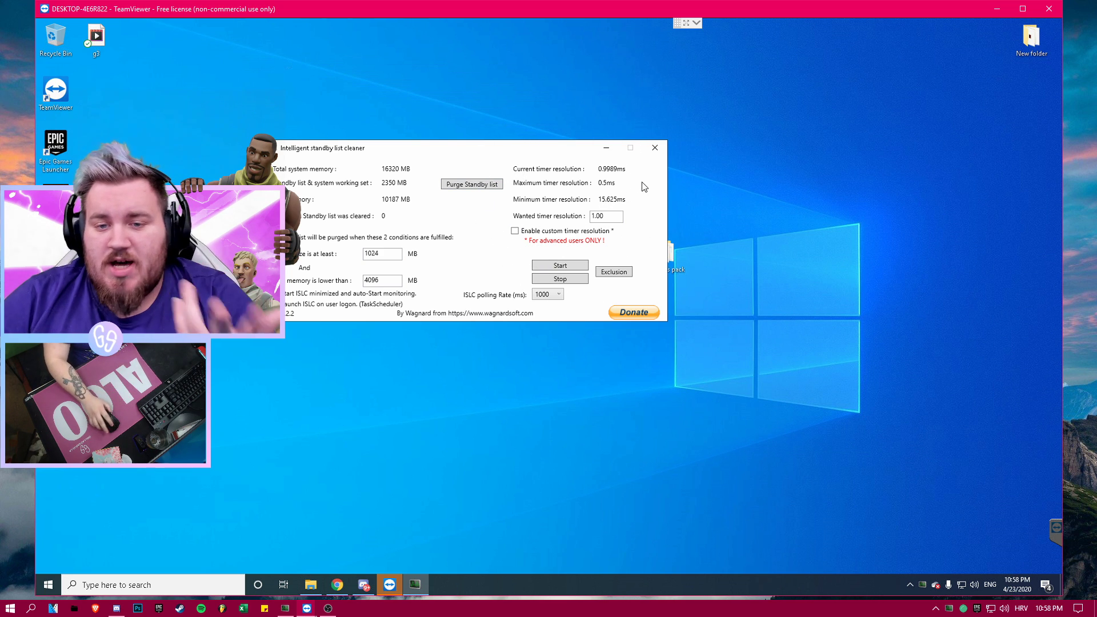
Step: Set wanted timer resolution 0.50, enable custom timer resolution, start monitoring, and minimize ISLC
double_click(602, 218)
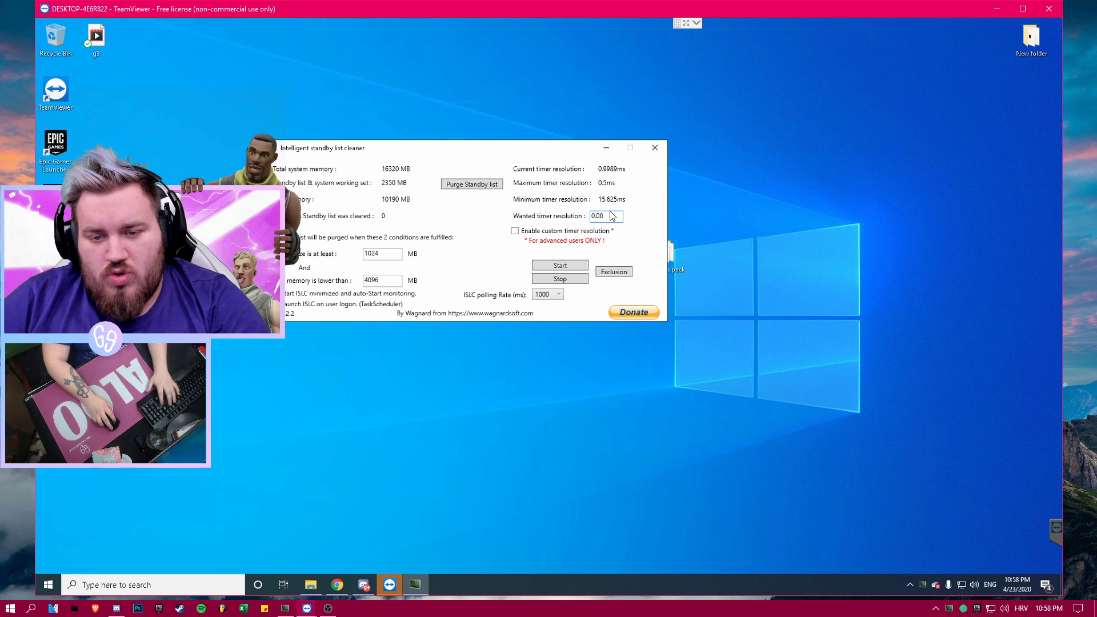
text(0.)
key(Delete)
text(5)
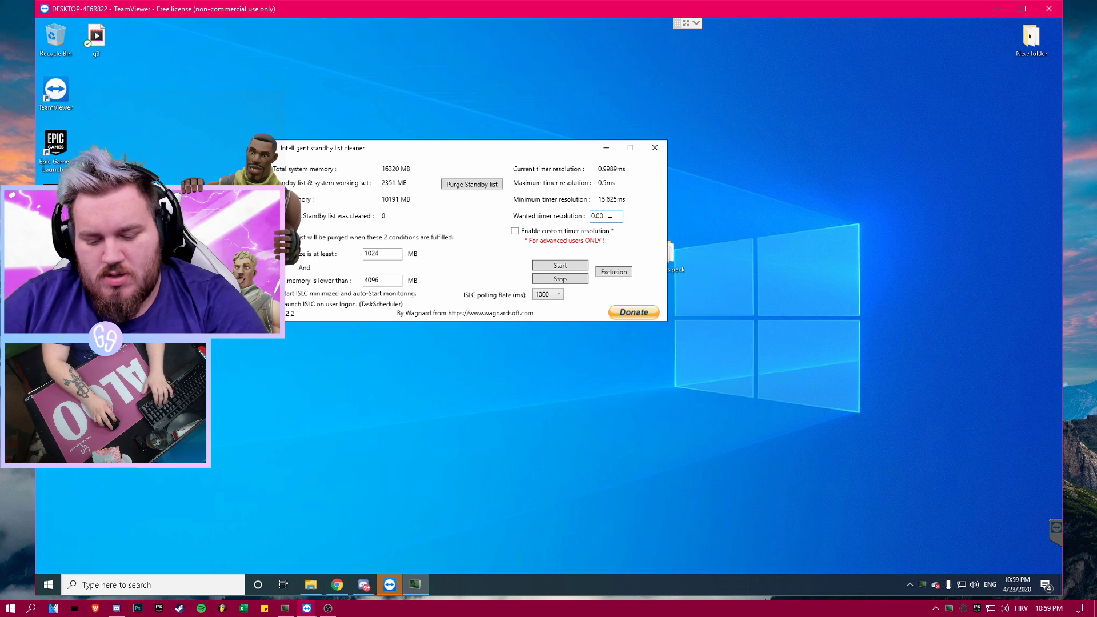
click(515, 231)
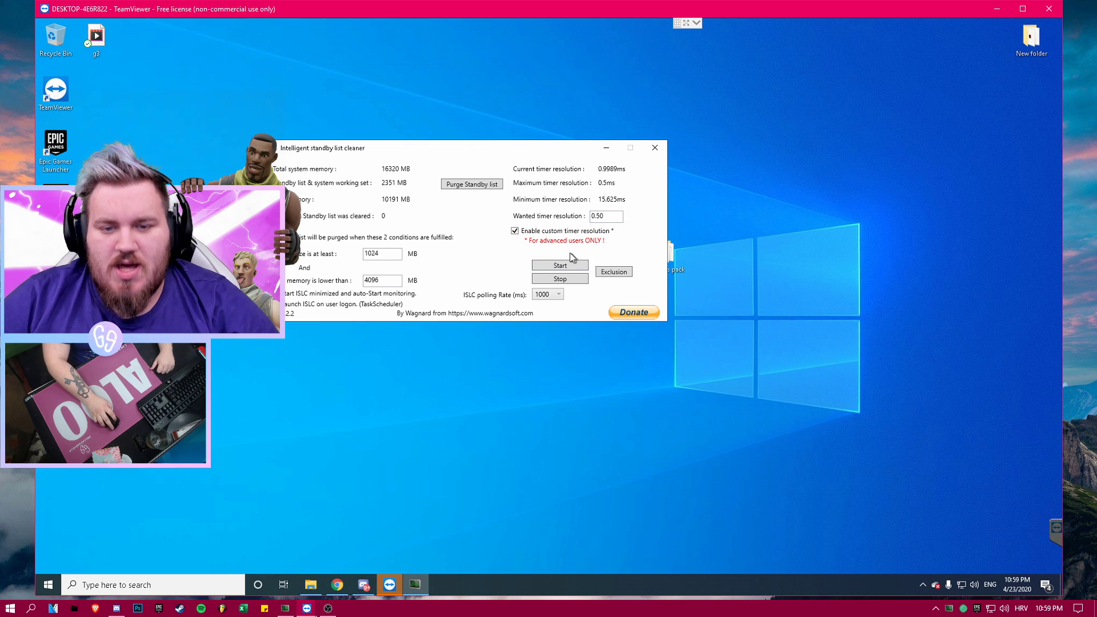
click(560, 266)
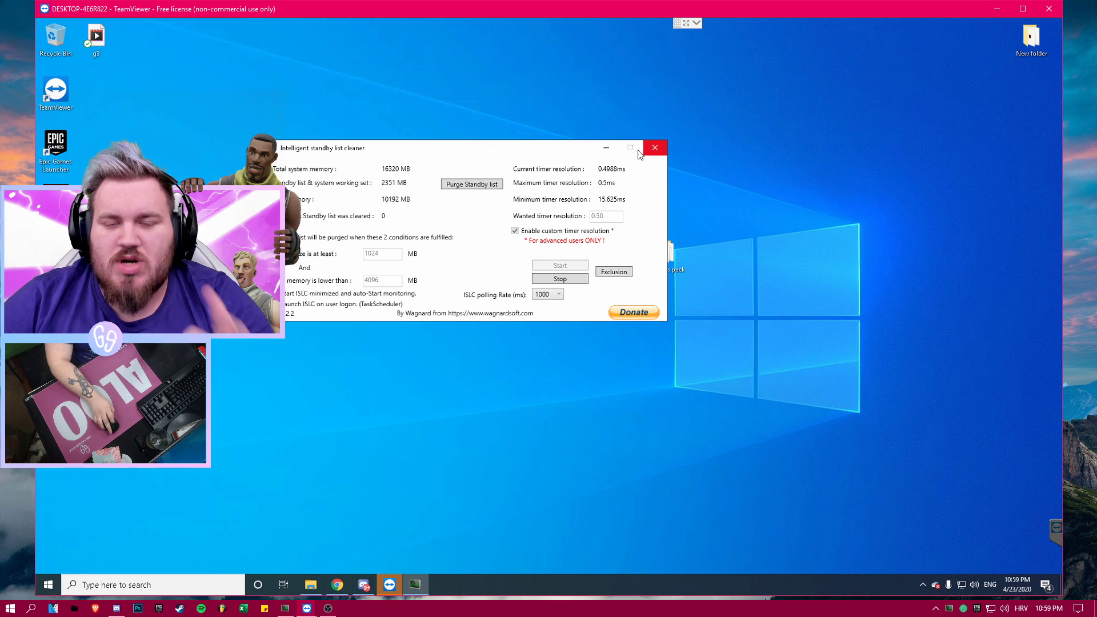
click(606, 150)
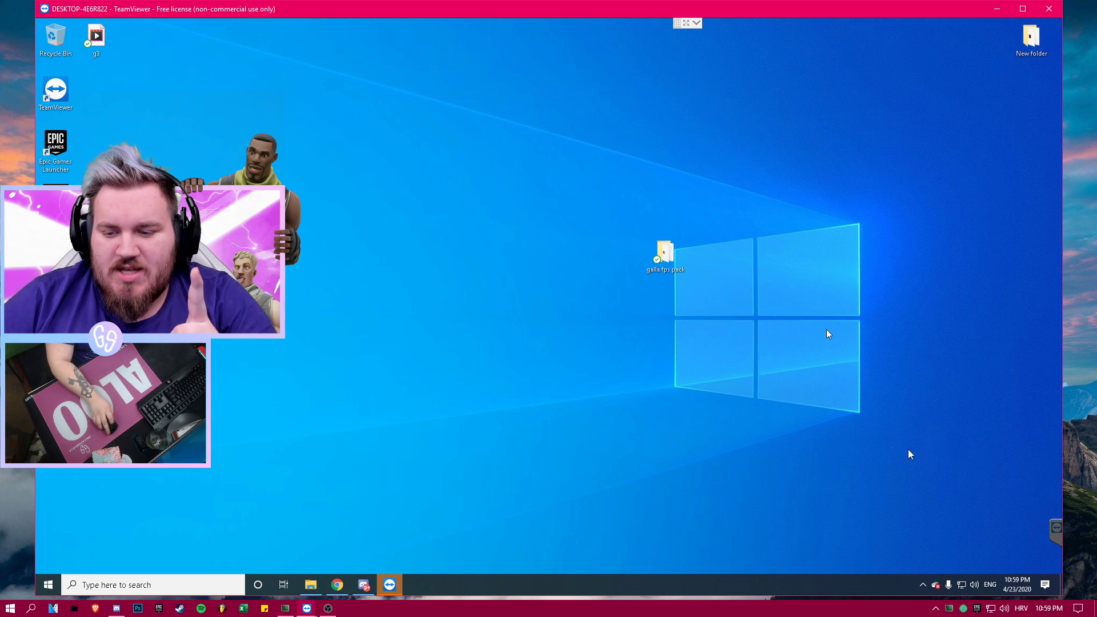
click(923, 581)
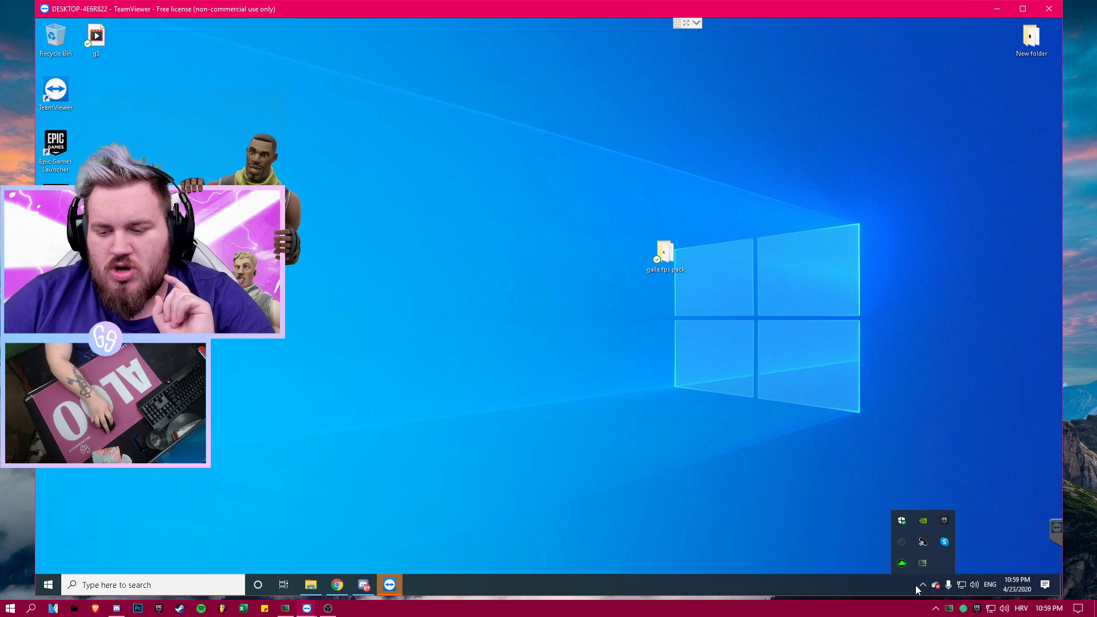
click(867, 449)
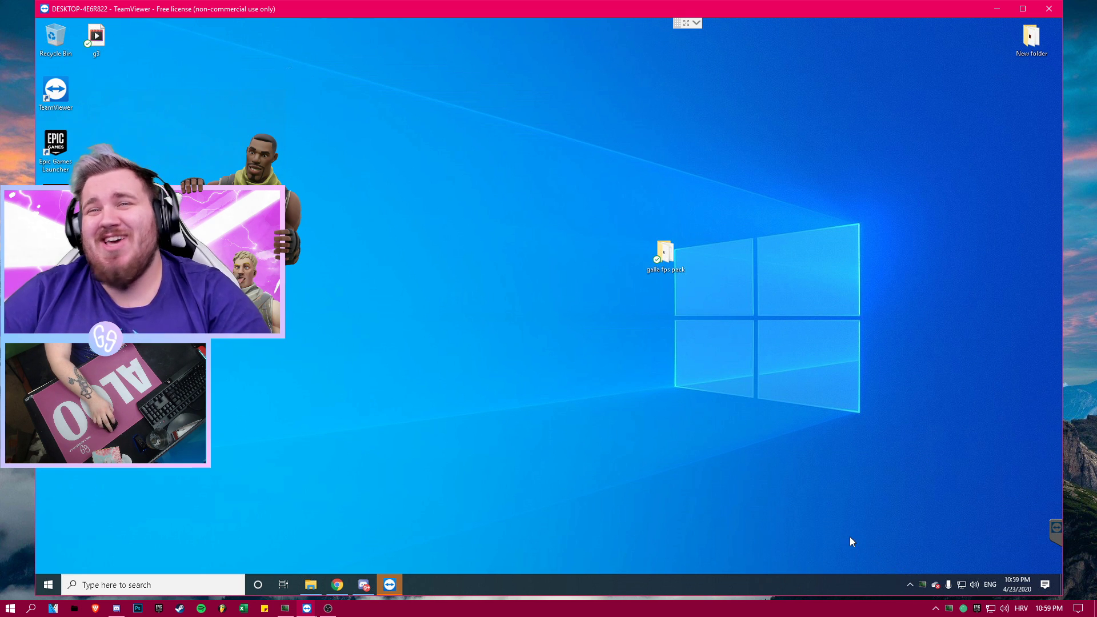
Step: Open the Reg Optimization Fixes folder under galla fps pack's Optimizations folder
double_click(662, 254)
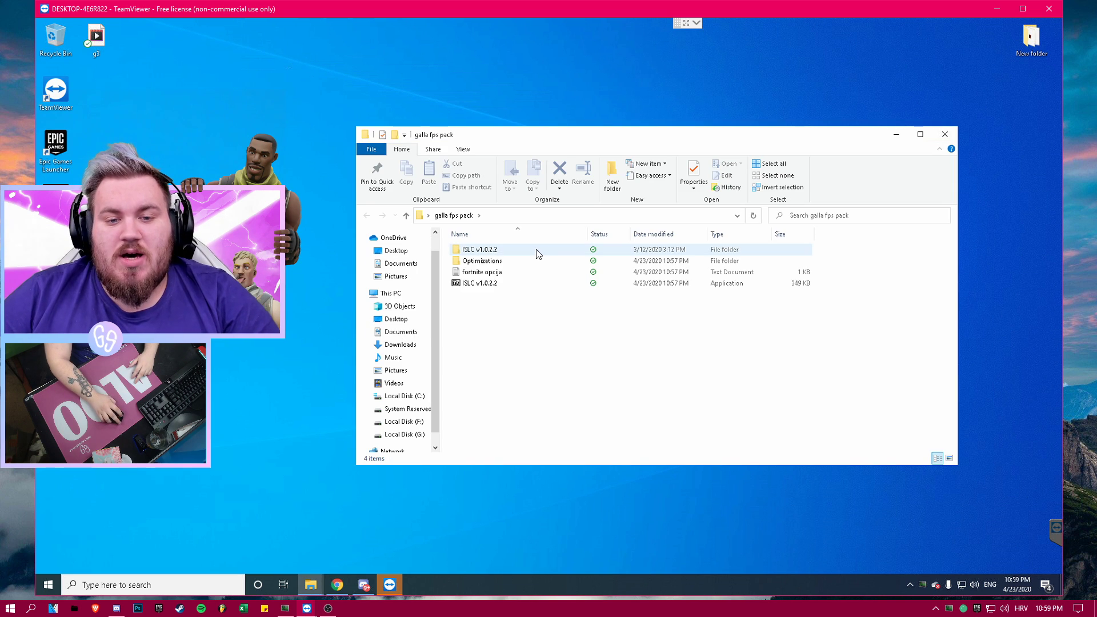
drag(502, 138, 488, 140)
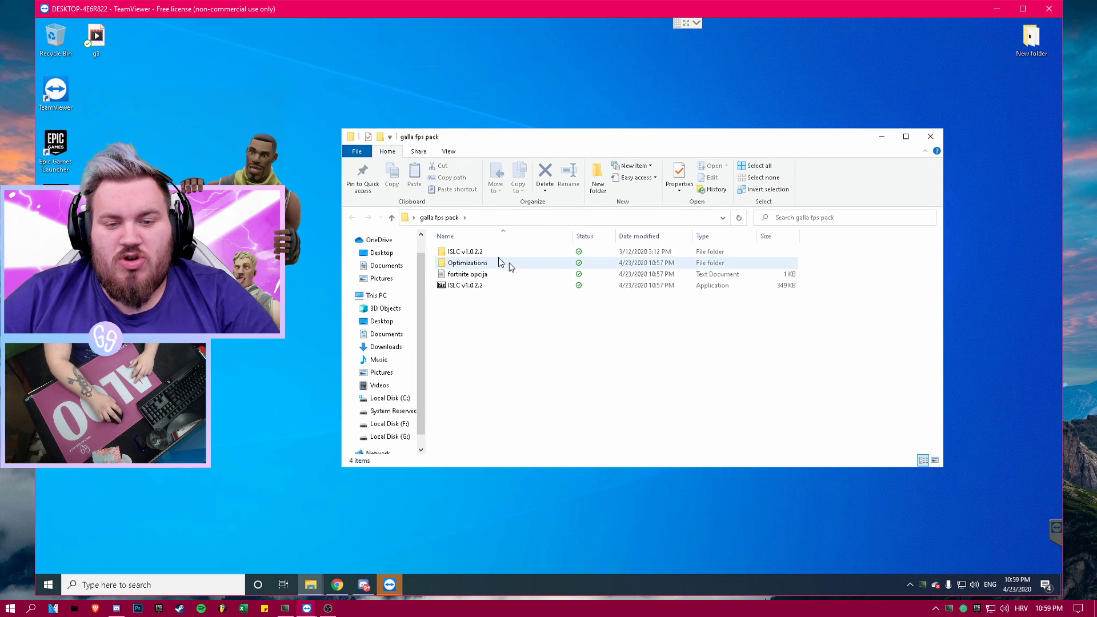
click(470, 266)
double_click(468, 267)
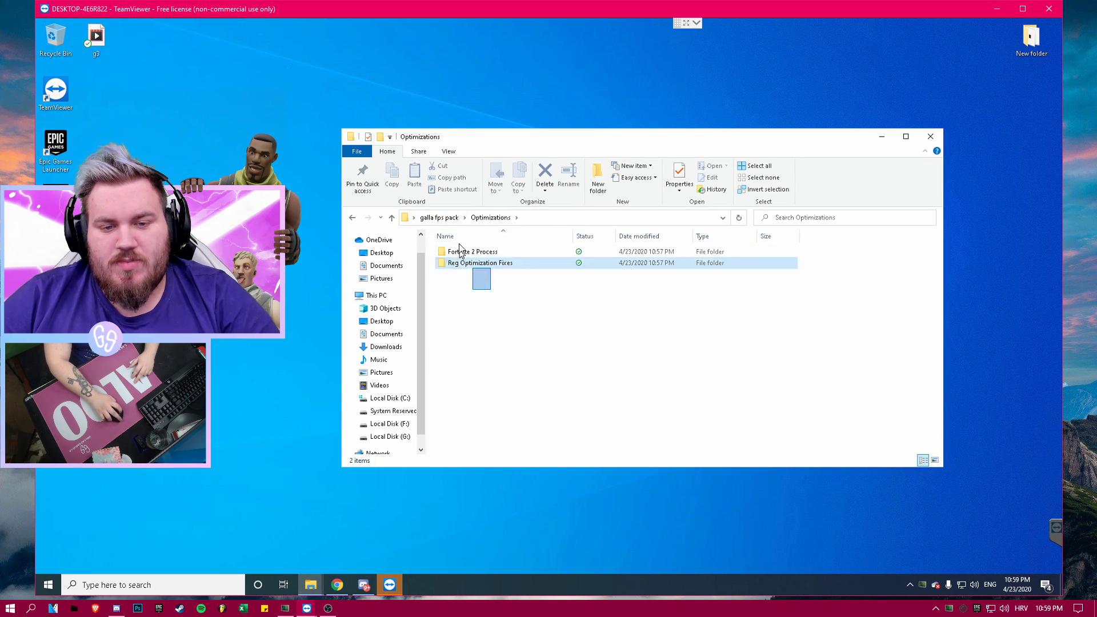
double_click(468, 264)
drag(472, 244, 588, 334)
click(587, 333)
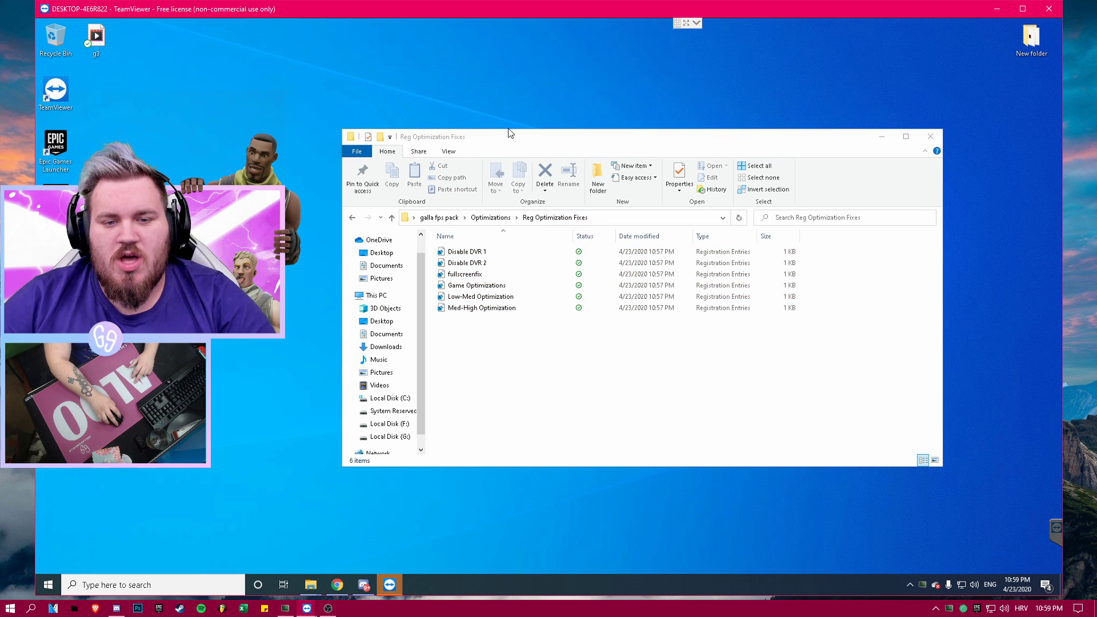
click(505, 261)
Step: Import the Disable DVR 1 and Disable DVR 2 registry fixes
double_click(487, 251)
click(588, 314)
click(503, 367)
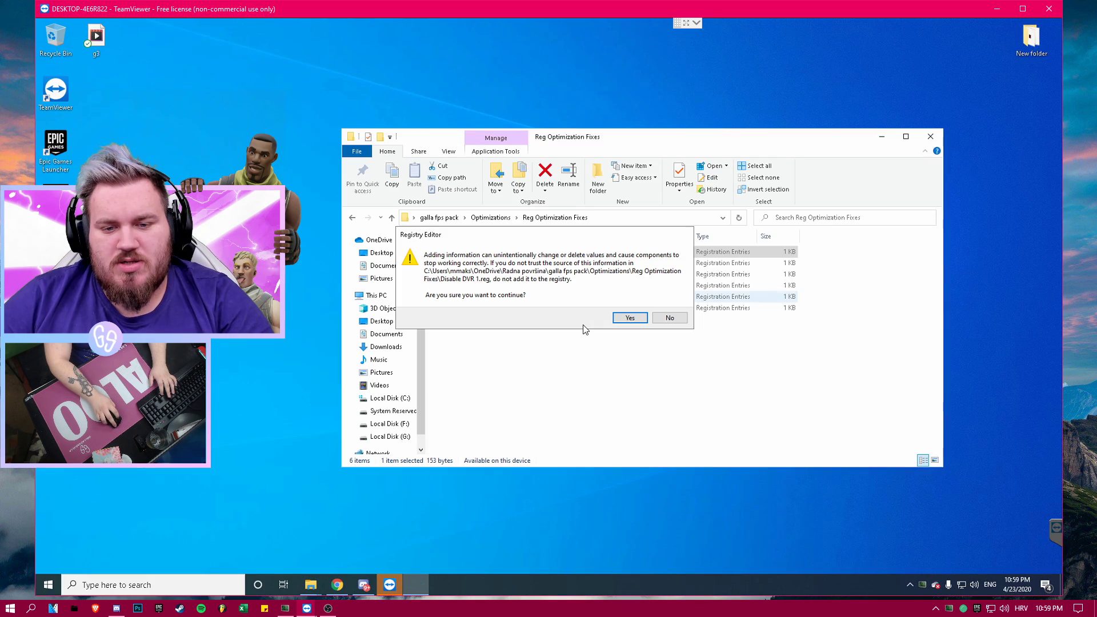
click(633, 318)
click(656, 308)
double_click(474, 262)
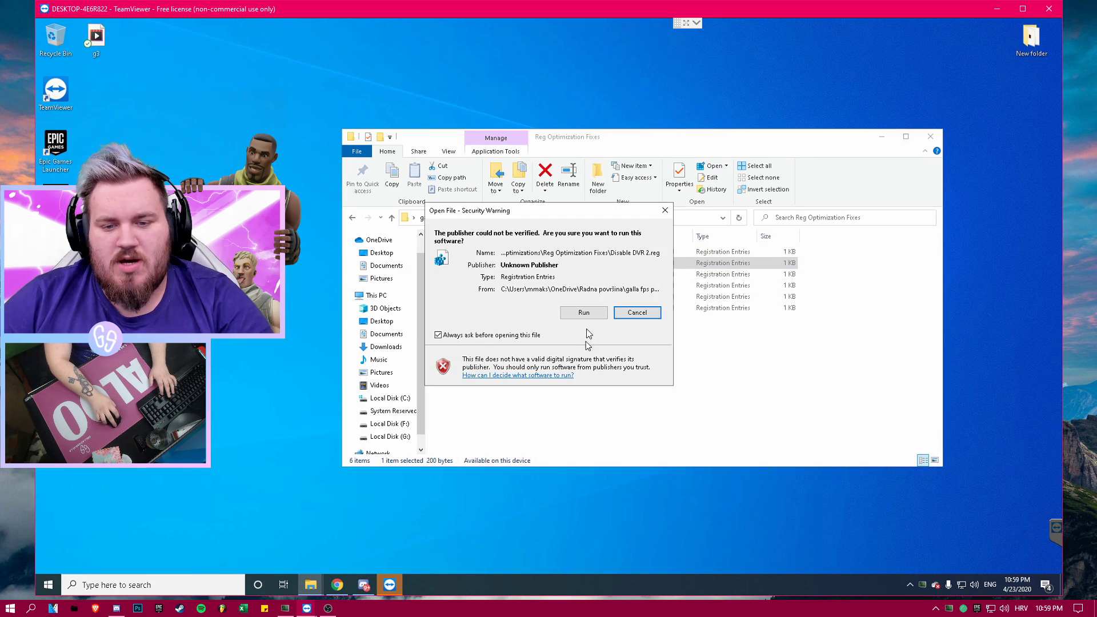
click(583, 312)
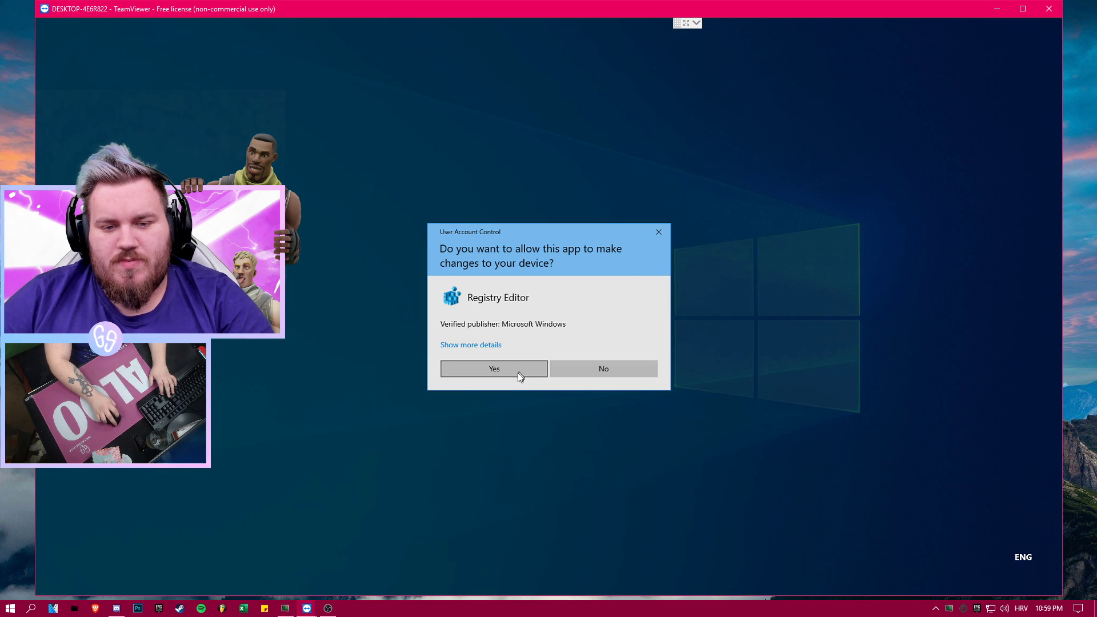
click(518, 373)
click(632, 318)
key(Return)
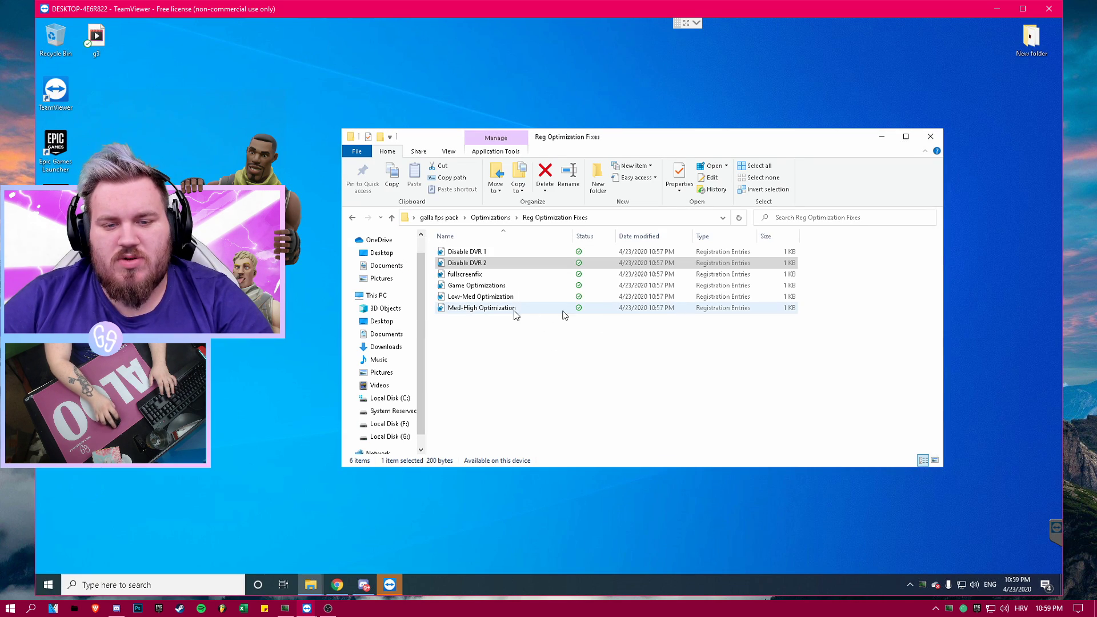
Step: Import the fullscreenfix registry fix
click(487, 274)
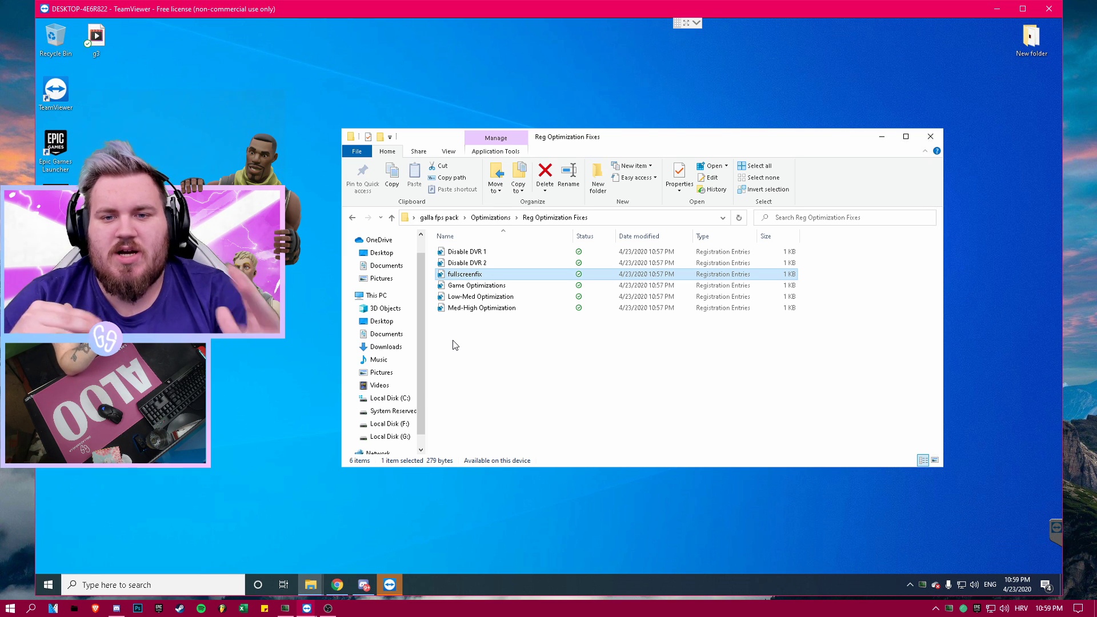
key(Return)
click(588, 312)
click(521, 369)
click(632, 318)
click(662, 309)
Step: Import the Game Optimizations and Med-High Optimization registry fixes
double_click(480, 285)
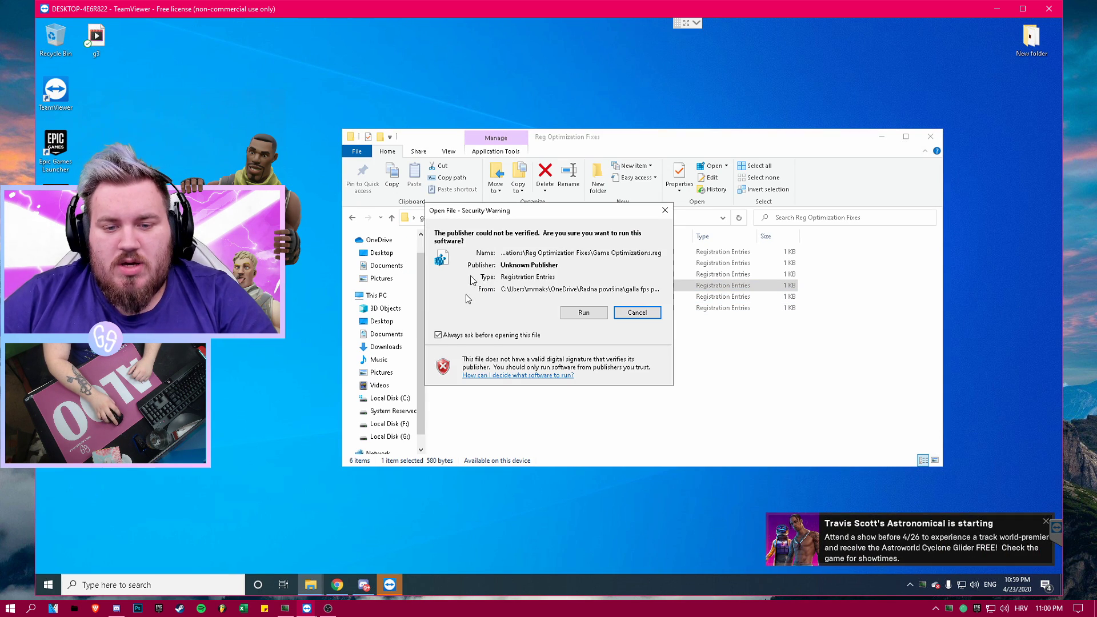
click(576, 312)
click(526, 365)
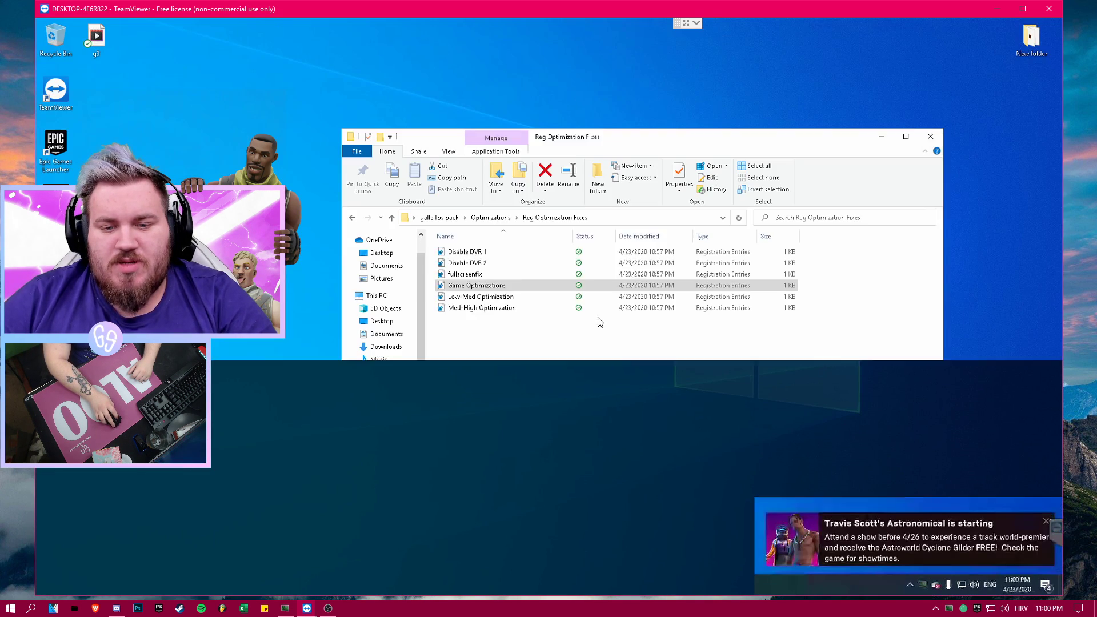
click(617, 317)
click(663, 305)
double_click(476, 308)
click(571, 312)
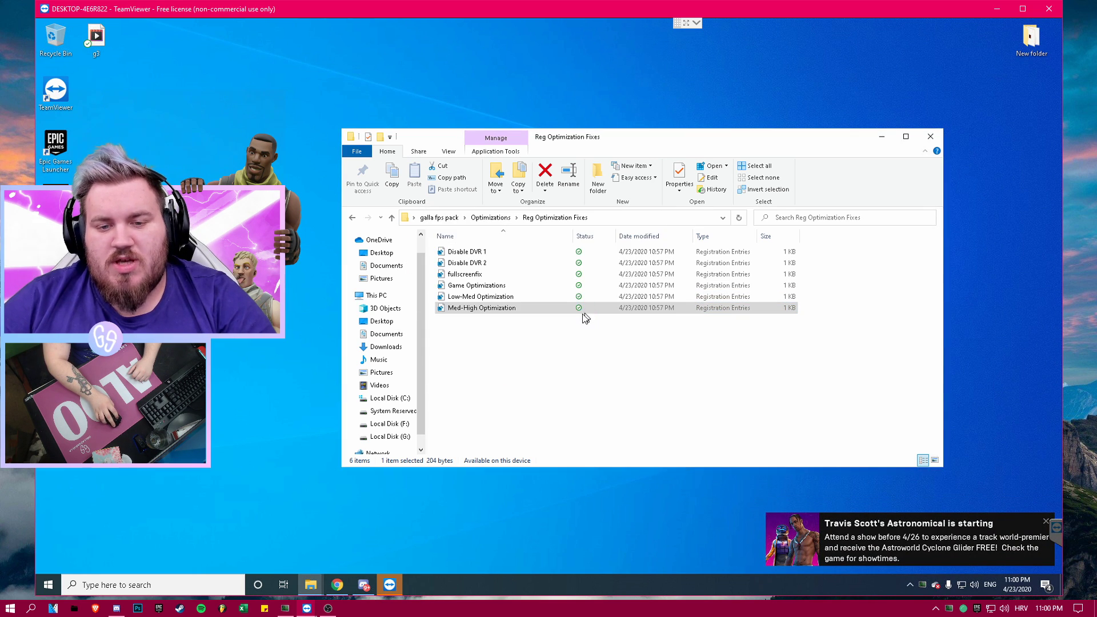
click(537, 364)
click(630, 318)
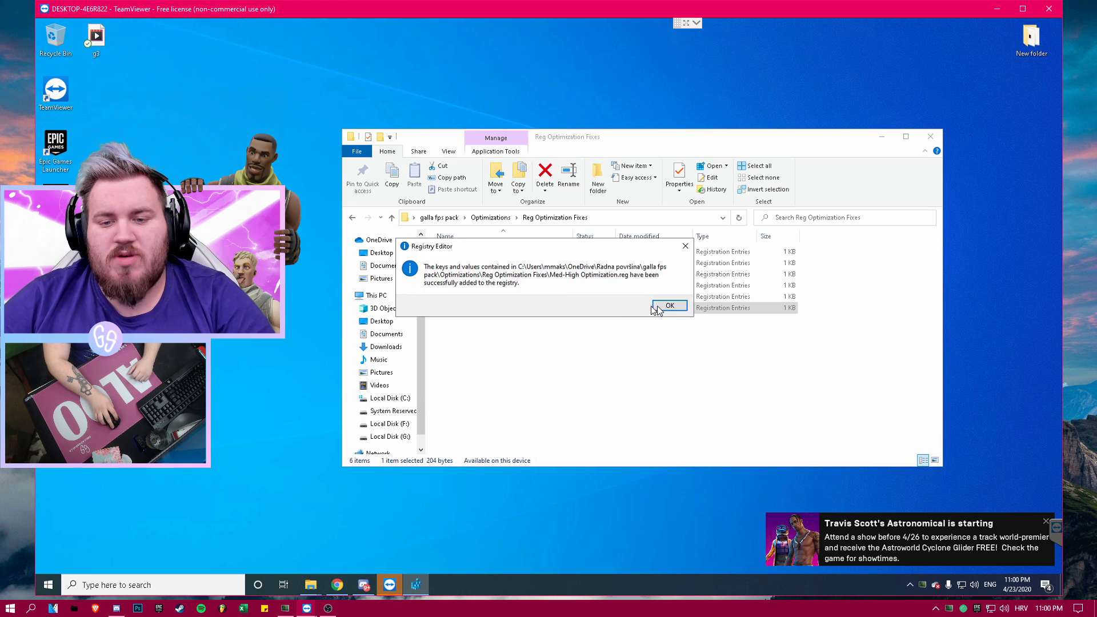
click(657, 306)
Step: Import the FortniteNormalPriority registry fix from the Fortnite 2 Process folder
click(449, 299)
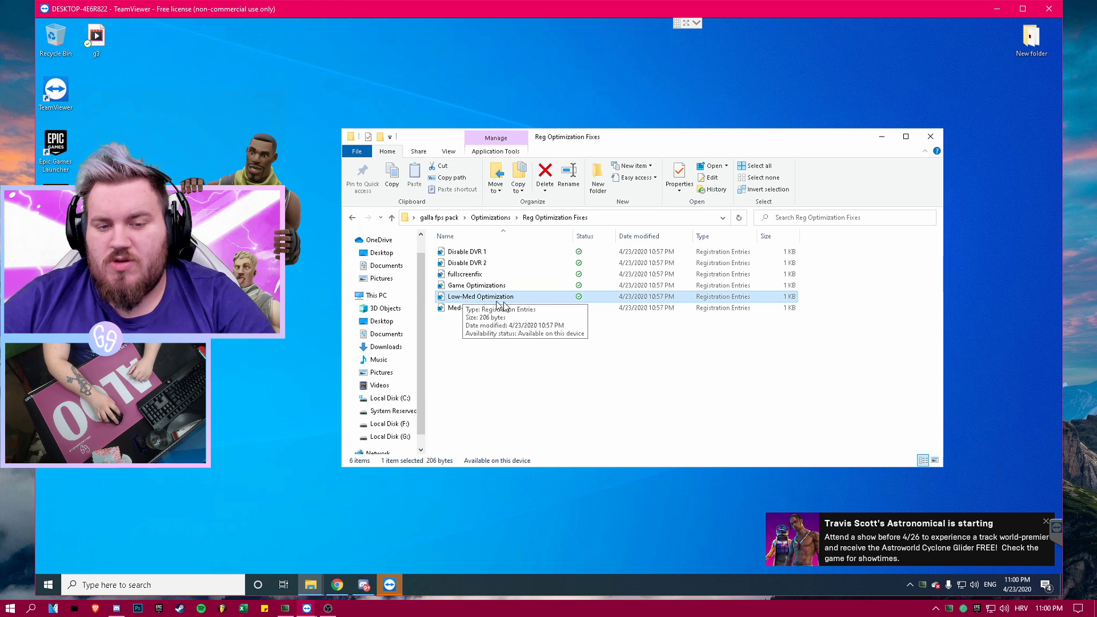
click(479, 308)
key(BackSpace)
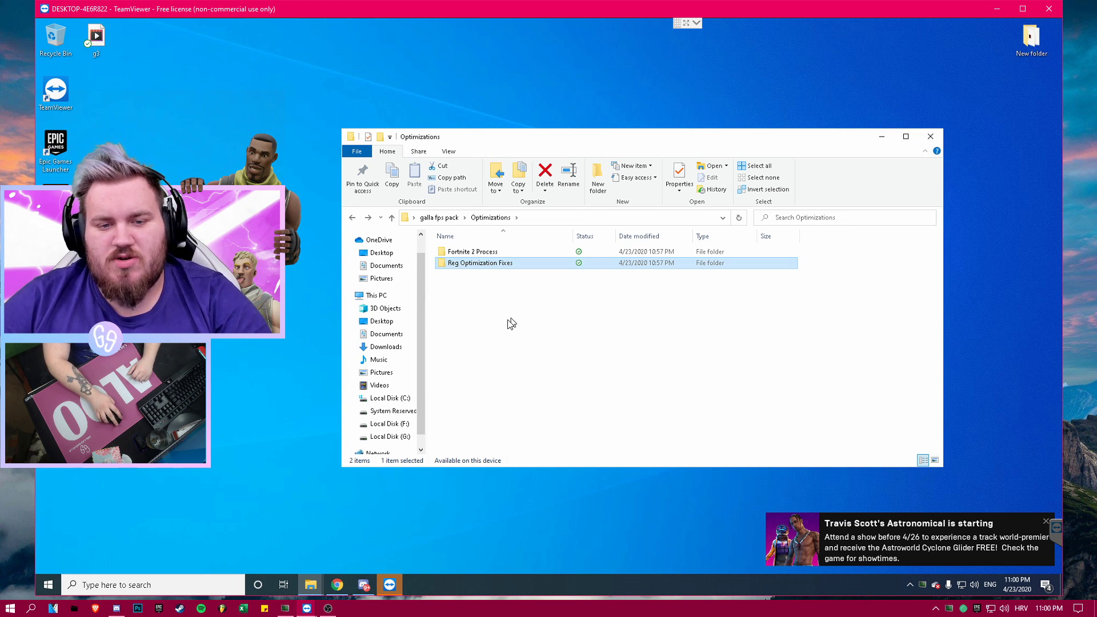
key(Up)
key(Return)
drag(574, 308, 609, 341)
double_click(501, 283)
click(574, 313)
click(519, 365)
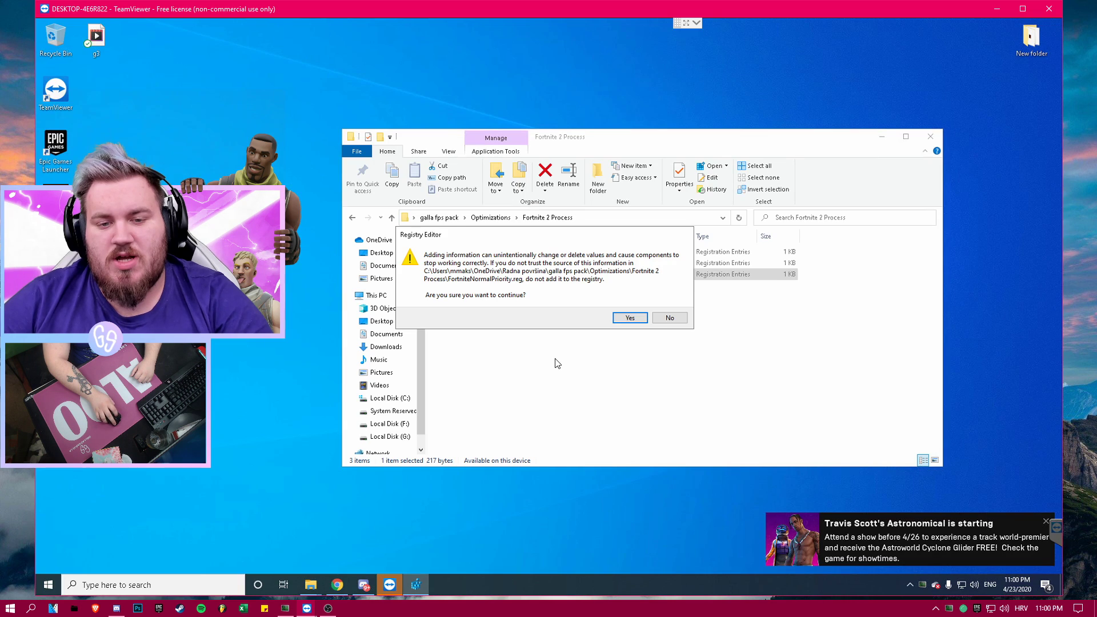
click(629, 318)
click(665, 307)
Step: Open the fortnite opcija launch-options note in Notepad and select its text
key(BackSpace)
key(BackSpace)
double_click(462, 275)
drag(459, 228, 491, 206)
click(142, 240)
Step: Arrange the Notepad launch-argument note and the loading Epic Games Launcher side by side
click(497, 202)
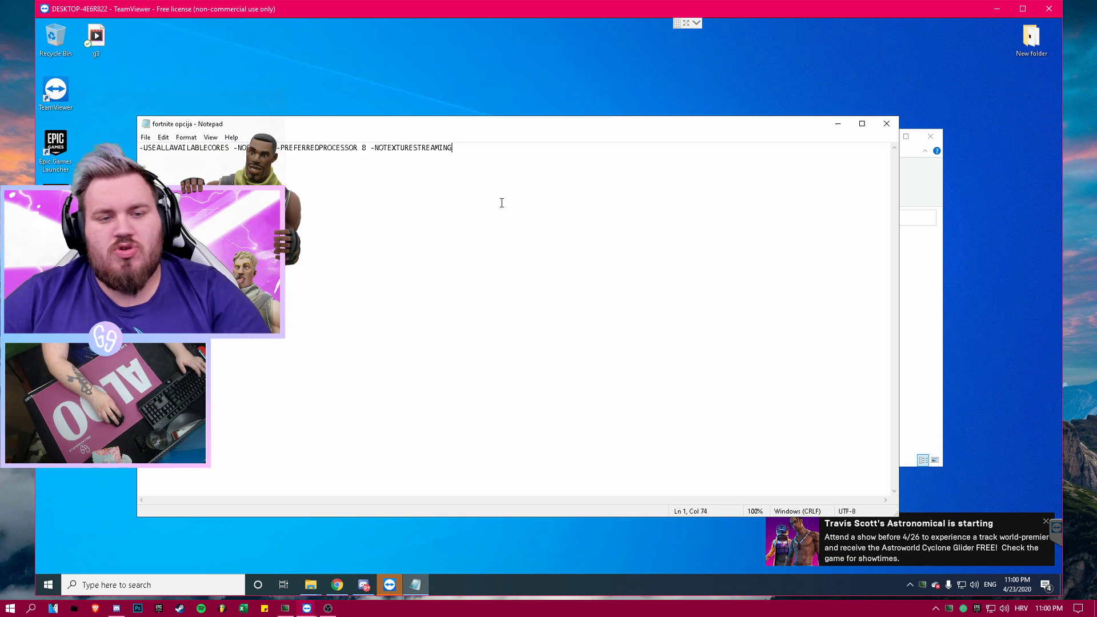
key(ctrl+a)
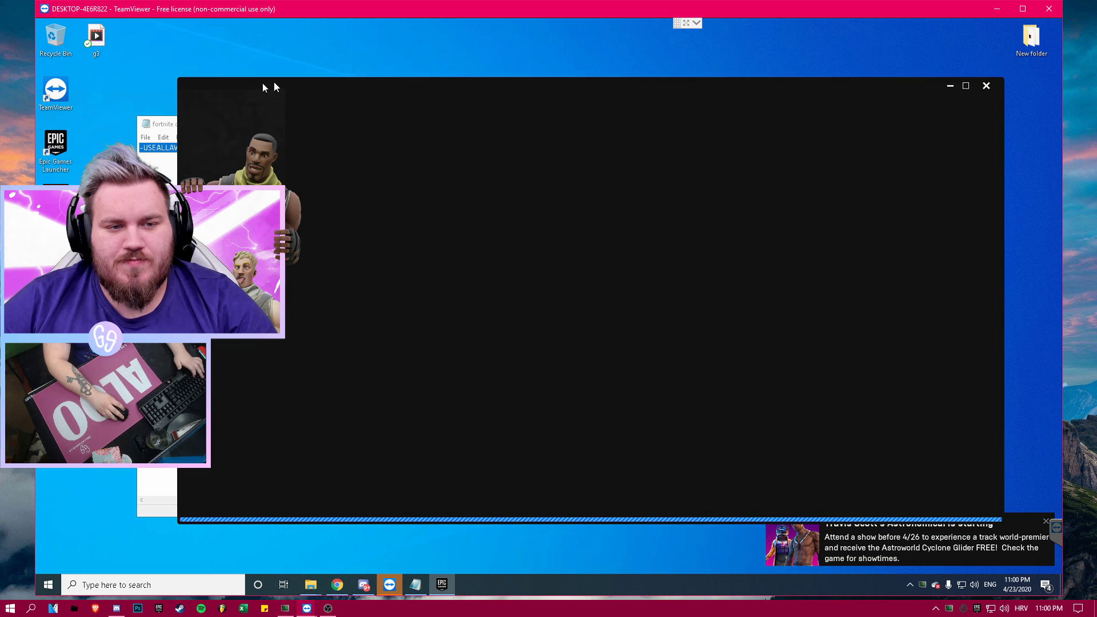
drag(271, 84, 249, 82)
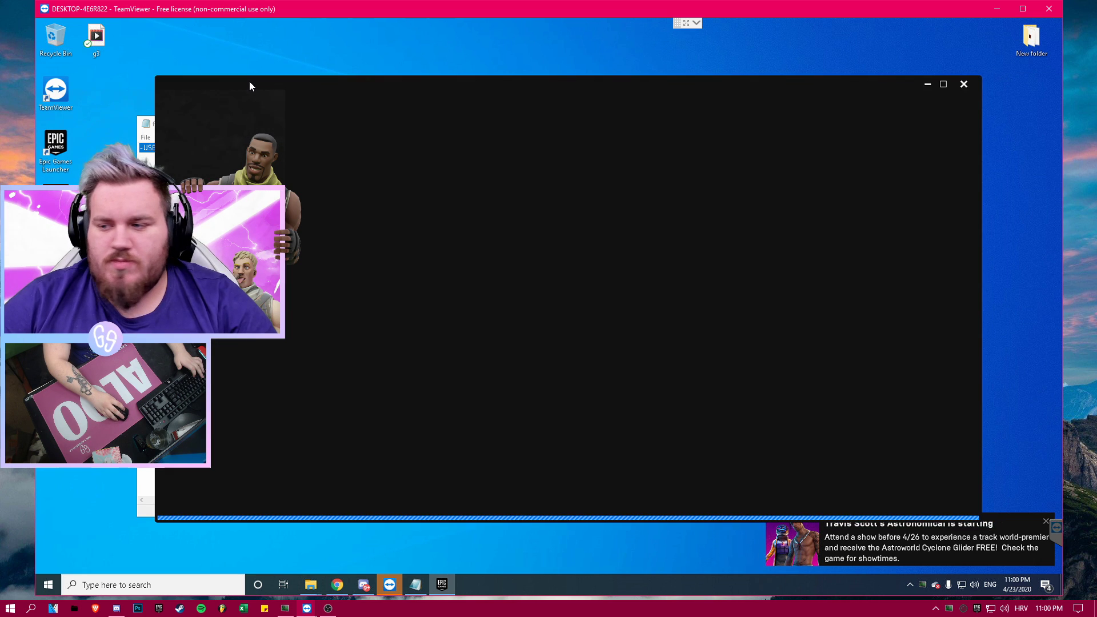
click(147, 160)
drag(464, 167, 141, 149)
drag(480, 170, 143, 150)
click(242, 150)
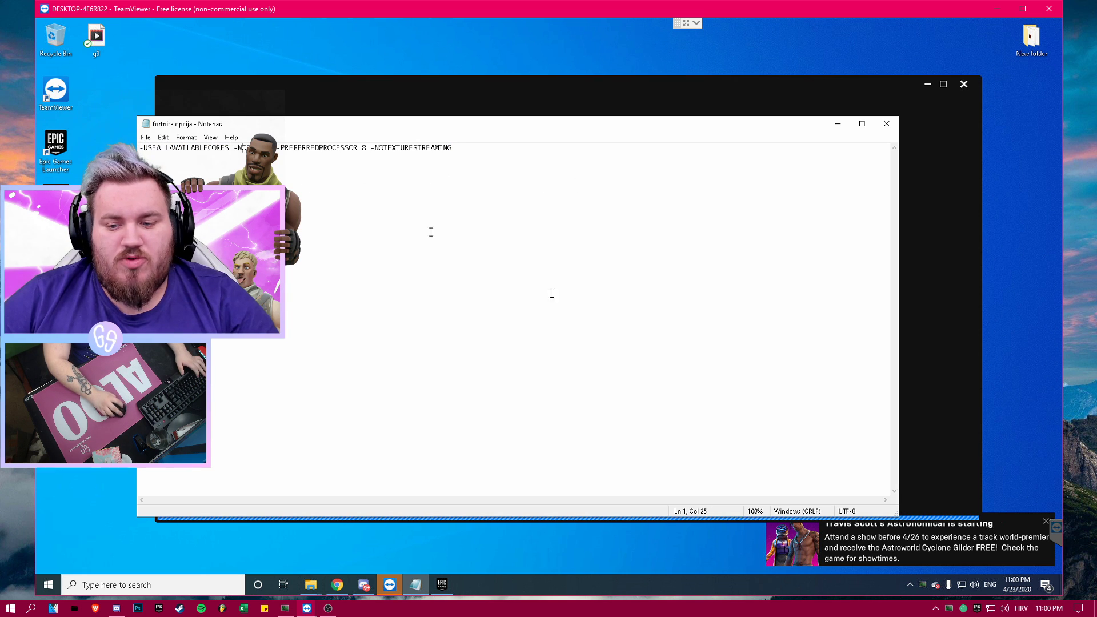
click(1046, 521)
drag(627, 125, 617, 148)
click(587, 107)
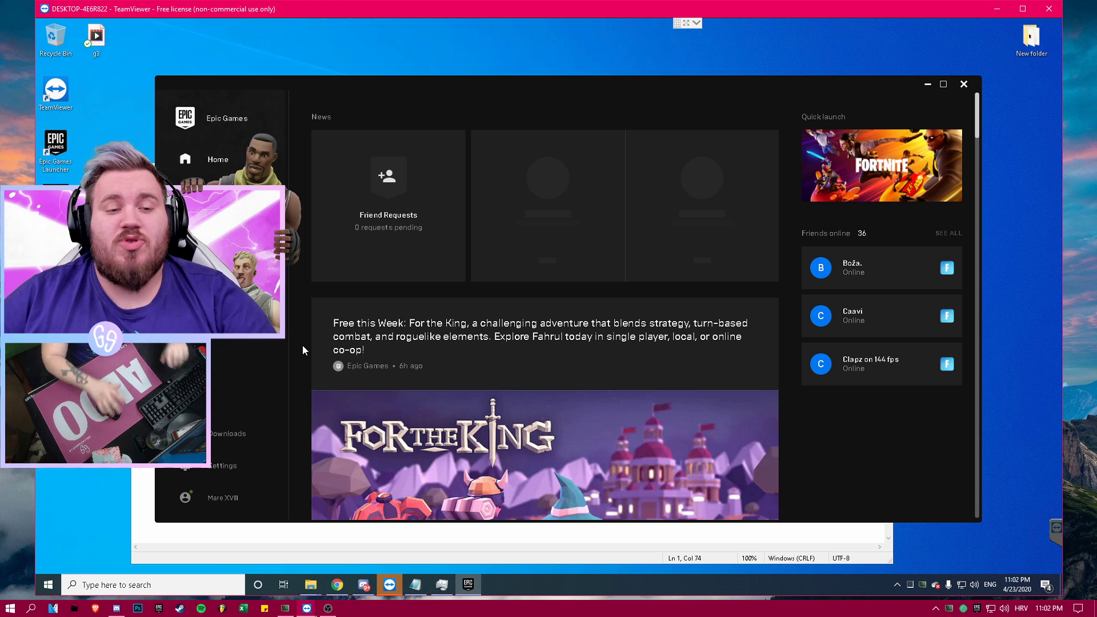
Step: In Epic Launcher settings, enable Additional Command Line Arguments for Fortnite
click(249, 478)
scroll(240, 436, down, 15)
click(190, 421)
scroll(194, 428, down, 2)
click(204, 441)
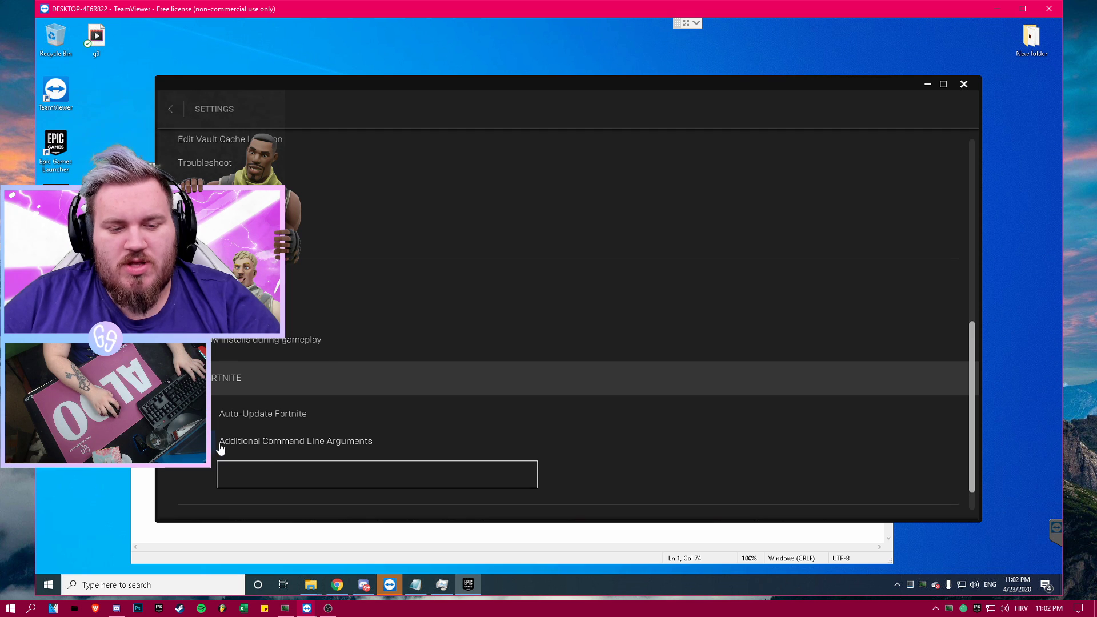
click(332, 472)
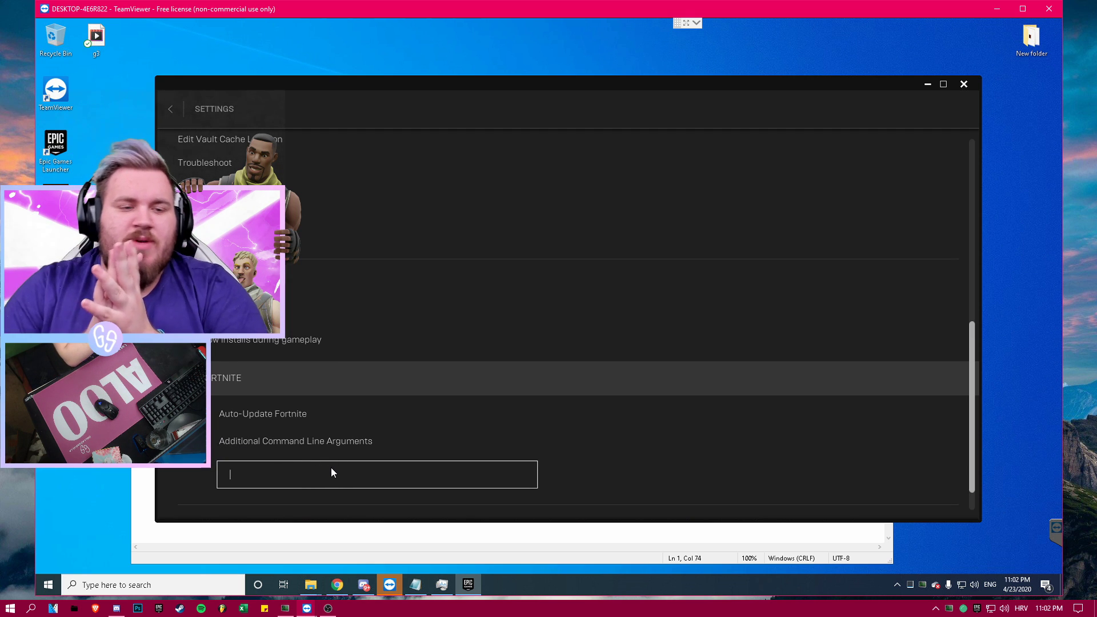
Step: Edit the note's argument line: append -lanplay, change PREFERREDPROCESSOR 8 to 6, and copy it
click(142, 445)
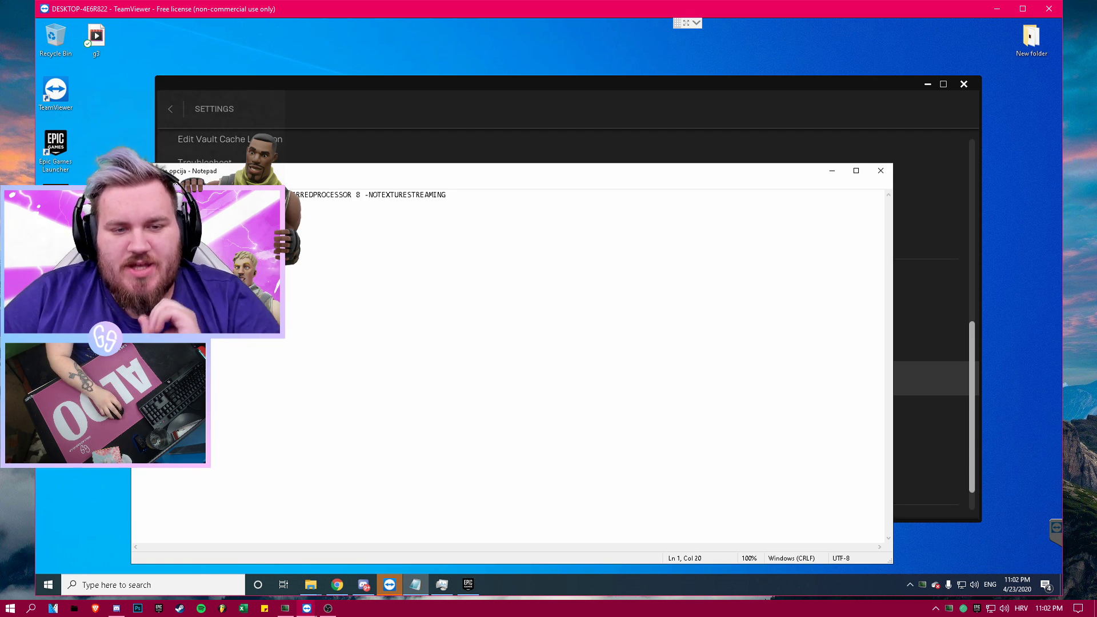
click(482, 235)
text(-)
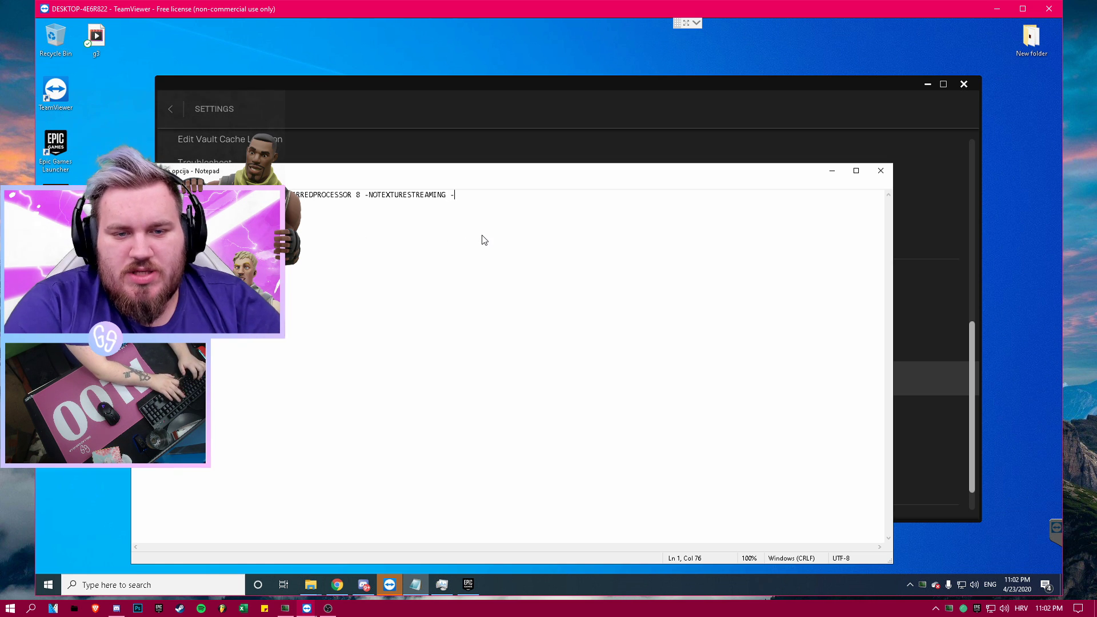
text(lanplay)
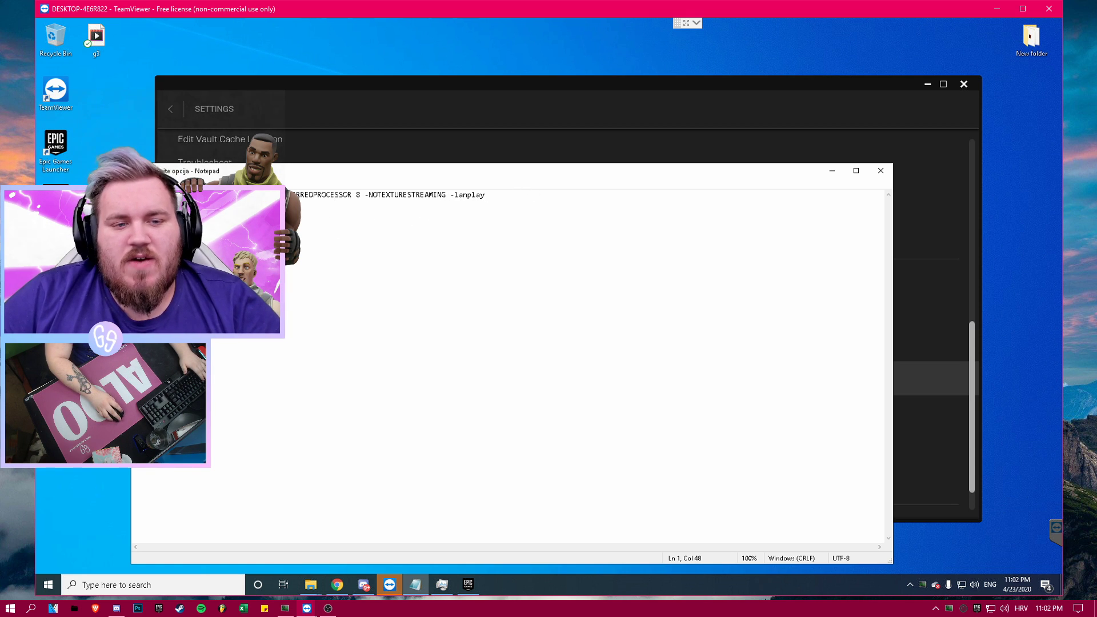
drag(313, 195, 367, 188)
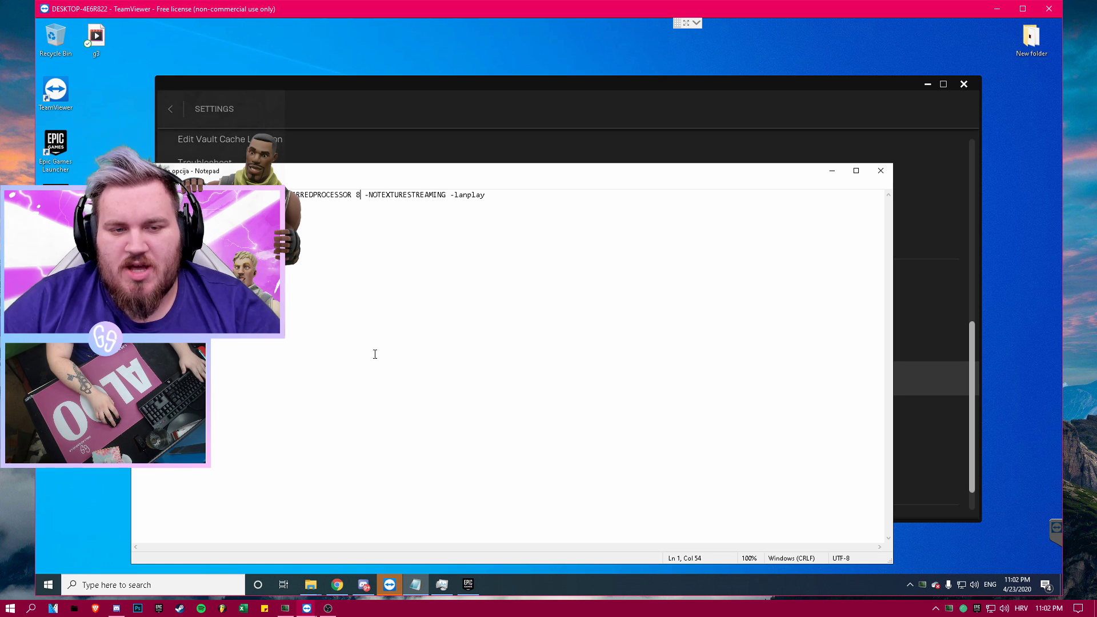
key(BackSpace)
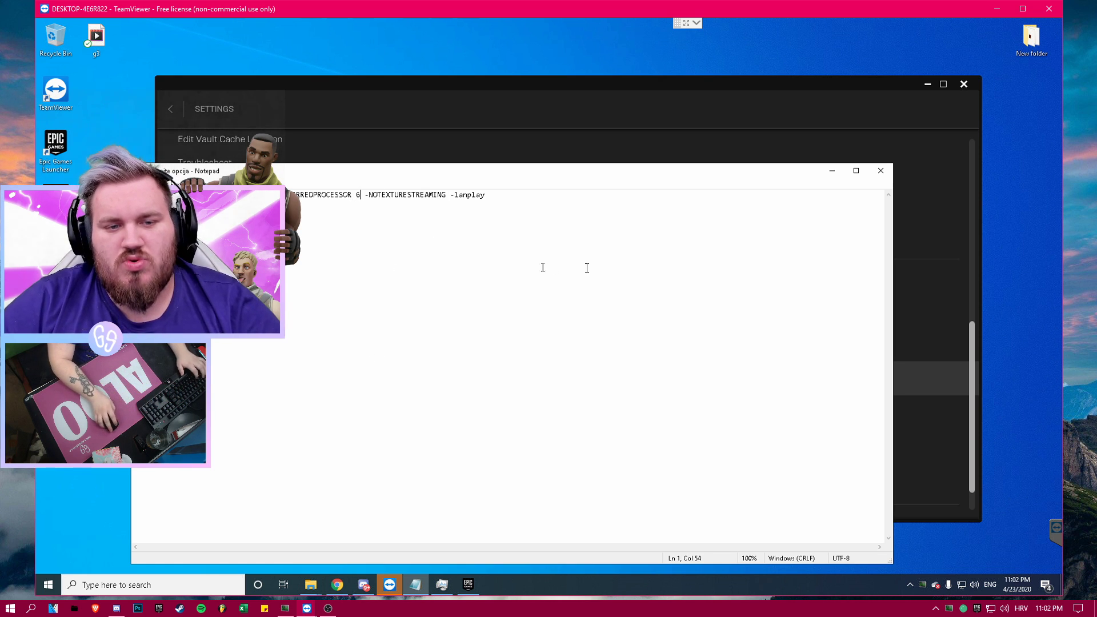
key(ctrl+a)
Step: Paste the arguments into Fortnite's launch options, then close Notepad without saving
click(362, 110)
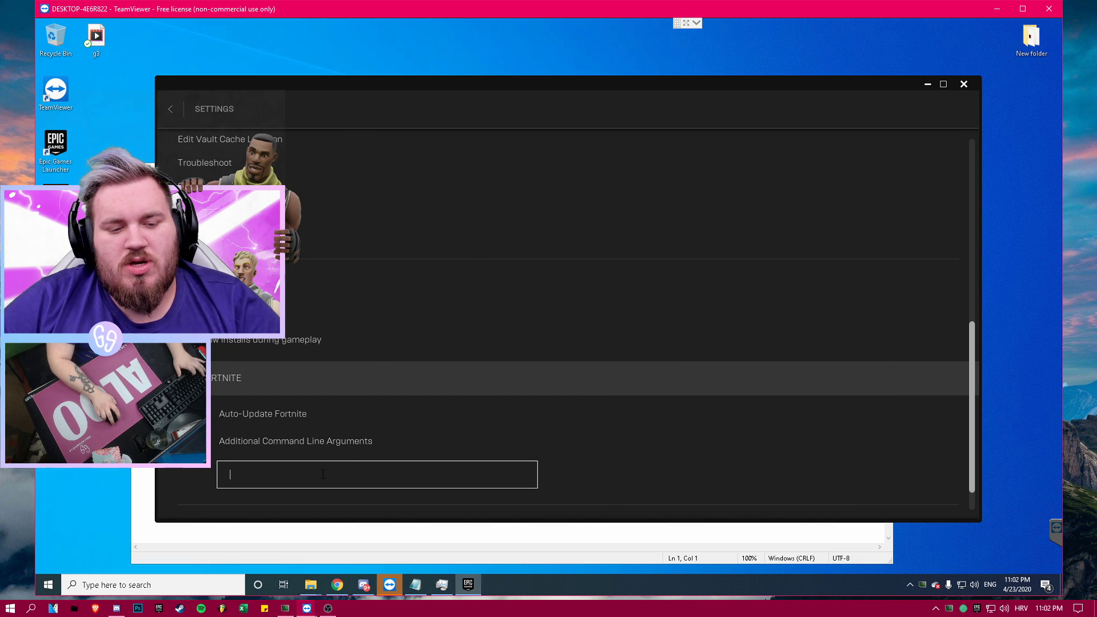
key(ctrl+v)
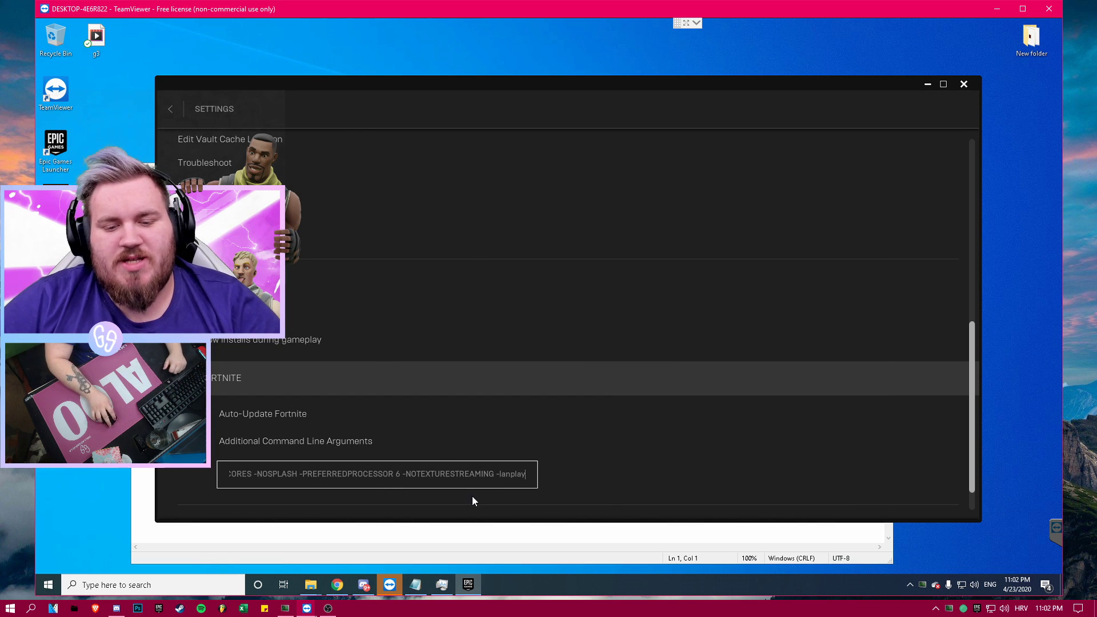
click(203, 124)
click(146, 366)
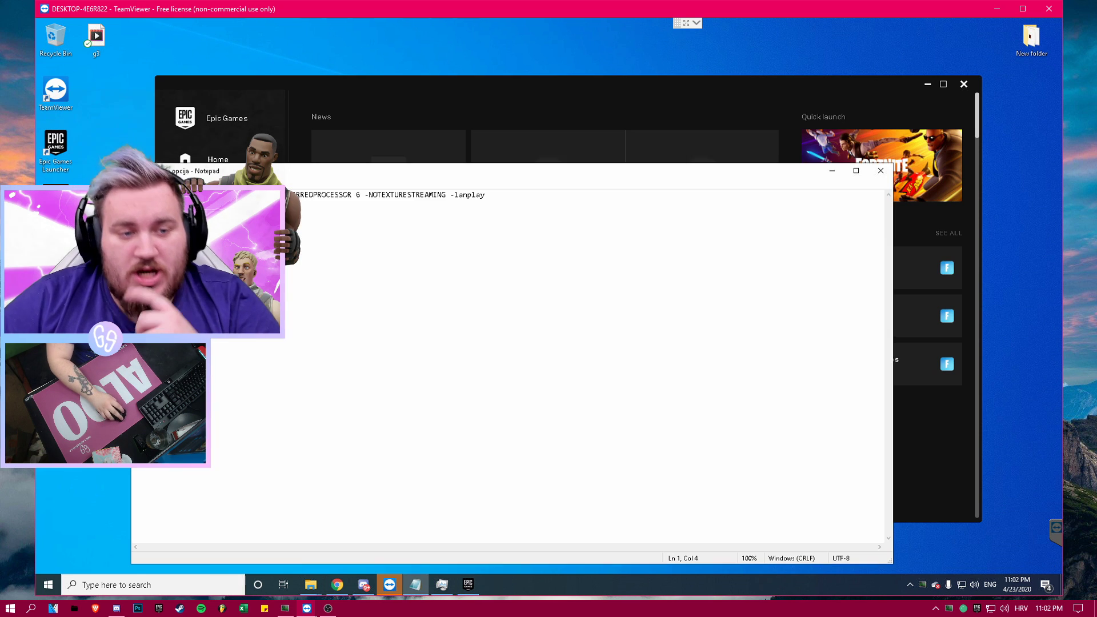
click(881, 170)
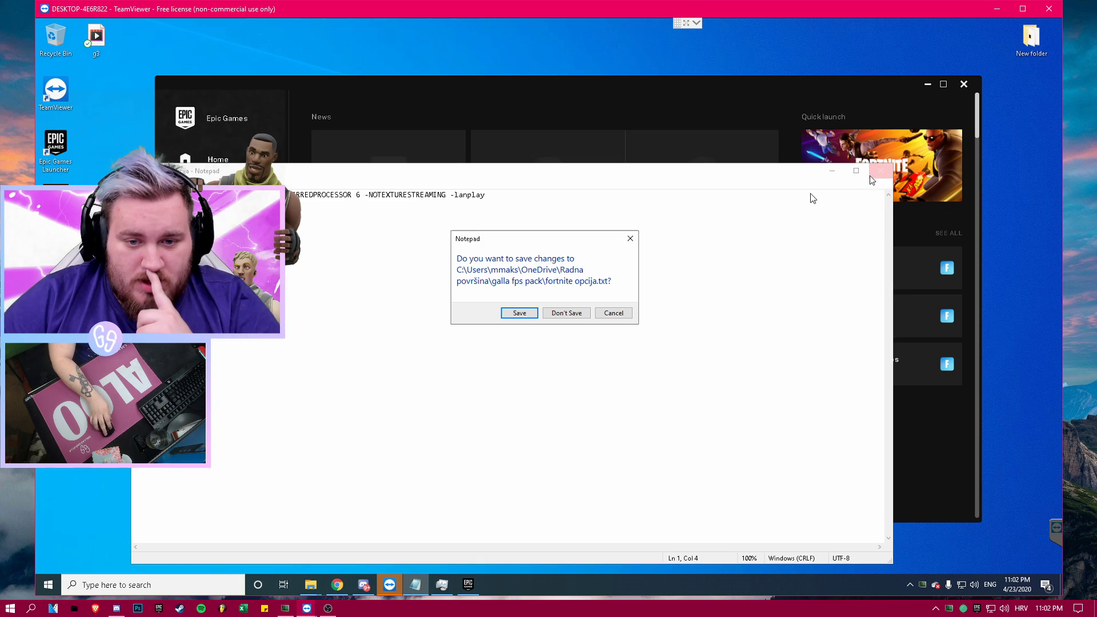
click(558, 314)
Step: Browse to C:\Program Files\Epic Games\Fortnite\FortniteGame\Binaries\Win64 and maximize the Explorer window
mouse_move(313, 585)
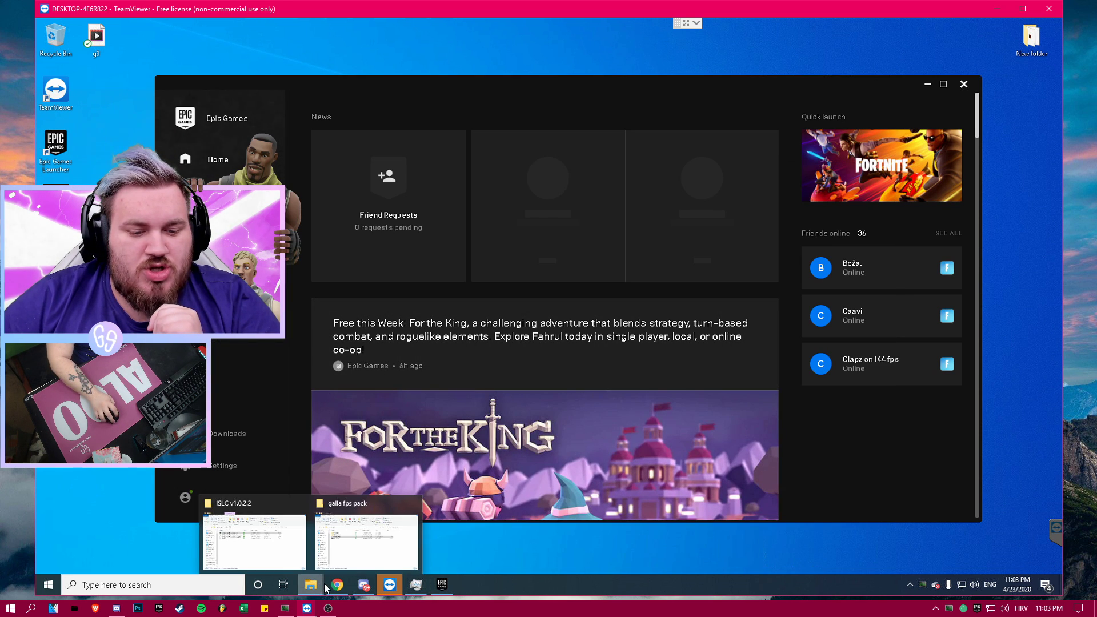
click(290, 551)
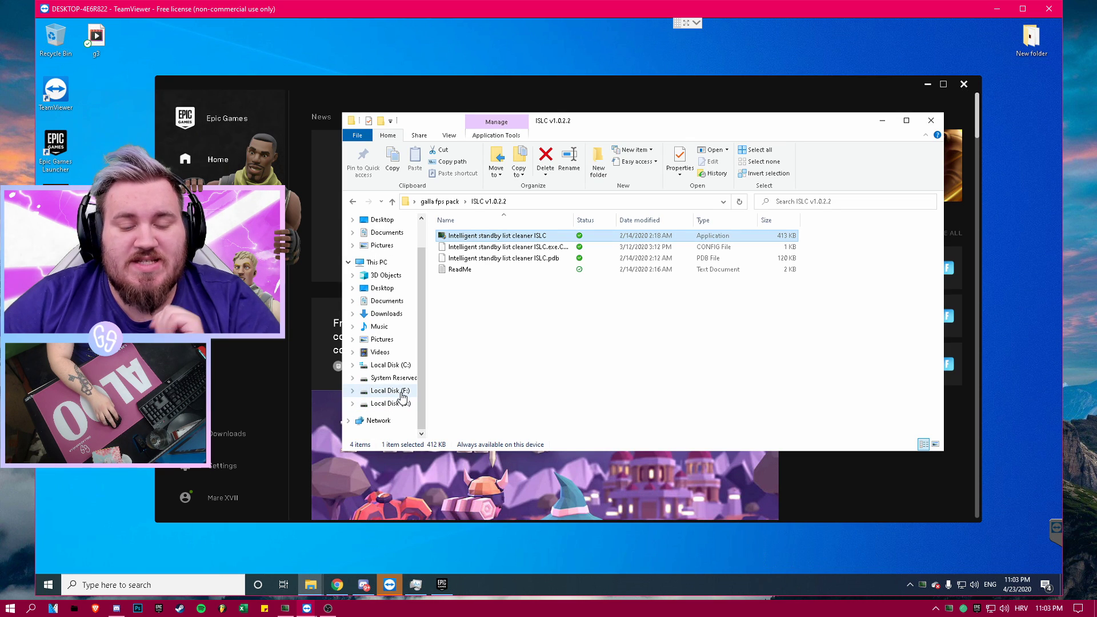
click(394, 364)
double_click(478, 246)
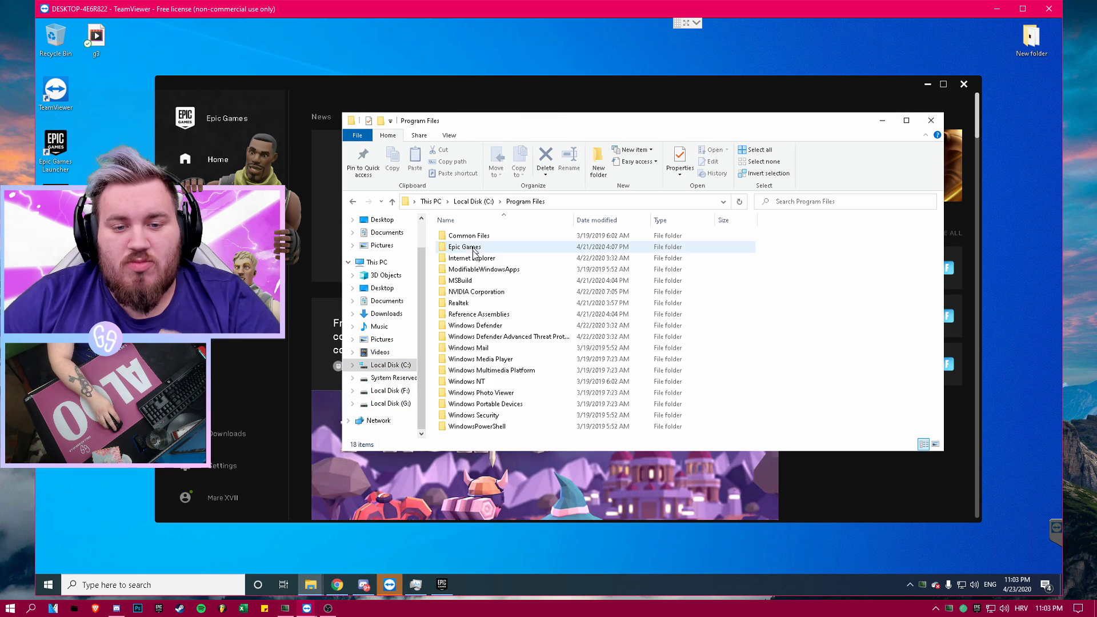
double_click(470, 247)
double_click(466, 236)
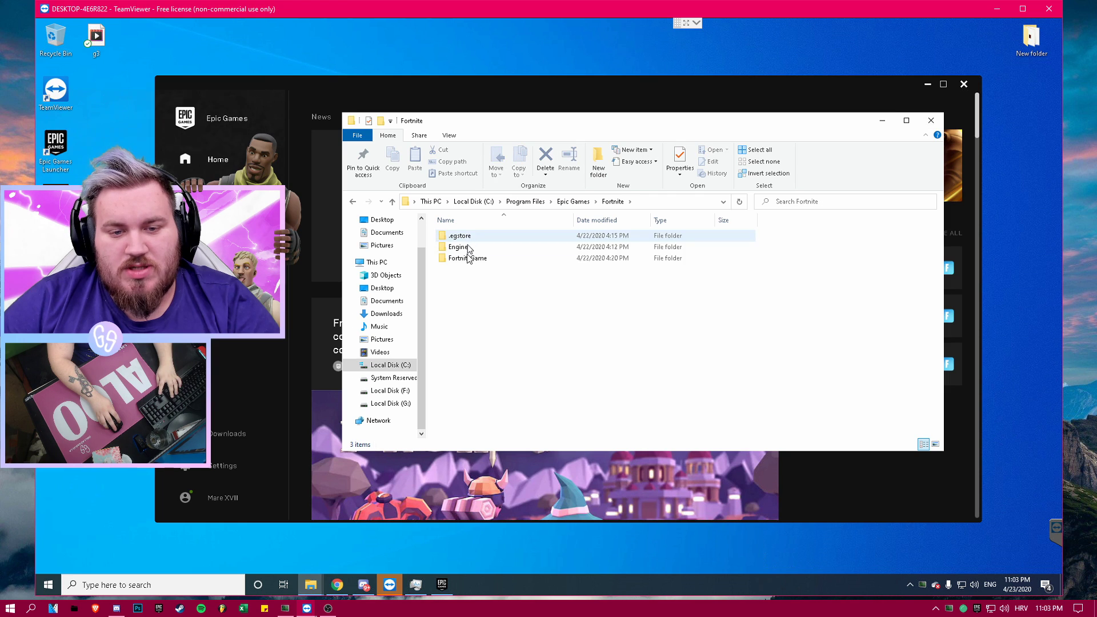
key(BackSpace)
double_click(515, 240)
double_click(465, 258)
double_click(467, 236)
double_click(457, 247)
scroll(543, 320, down, 15)
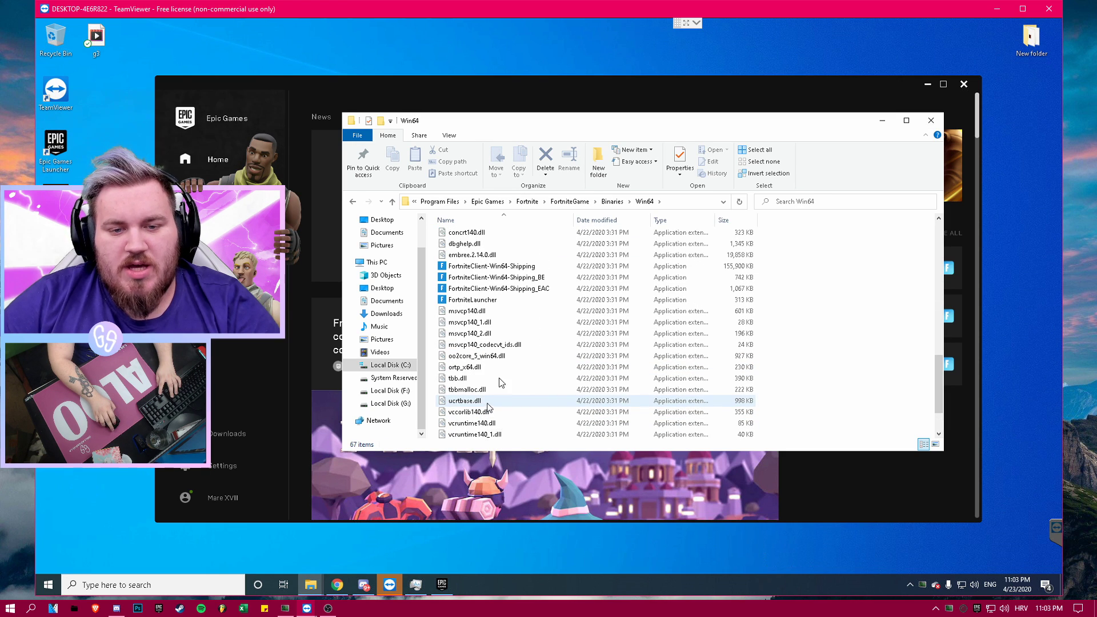
double_click(542, 124)
Step: Select the FortniteLauncher executable among the Fortnite files in Win64
click(172, 365)
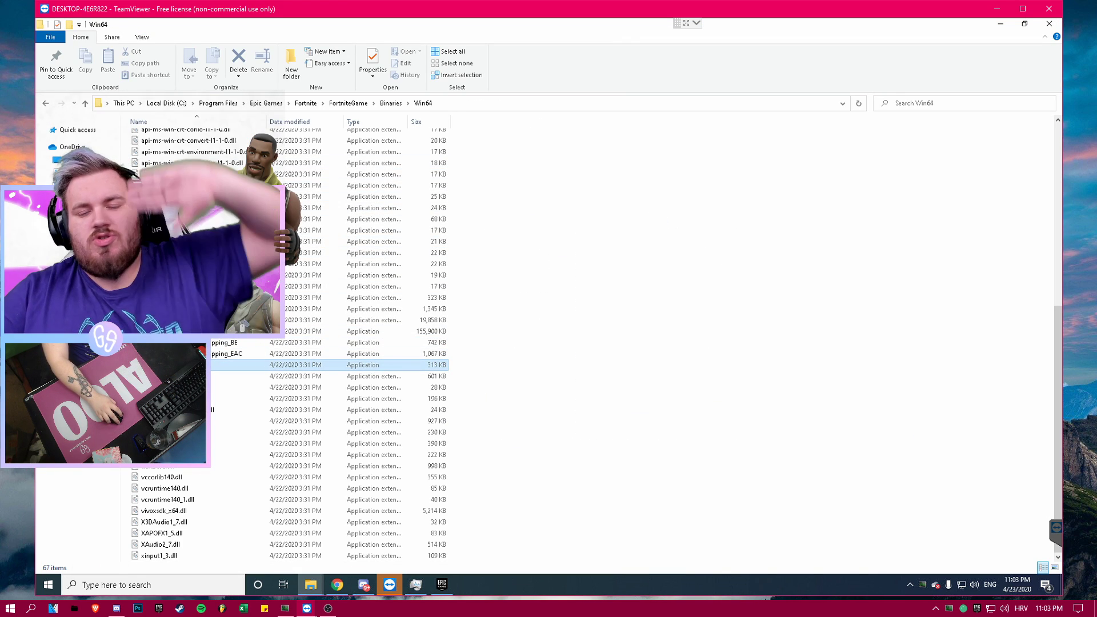
right_click(197, 365)
click(452, 371)
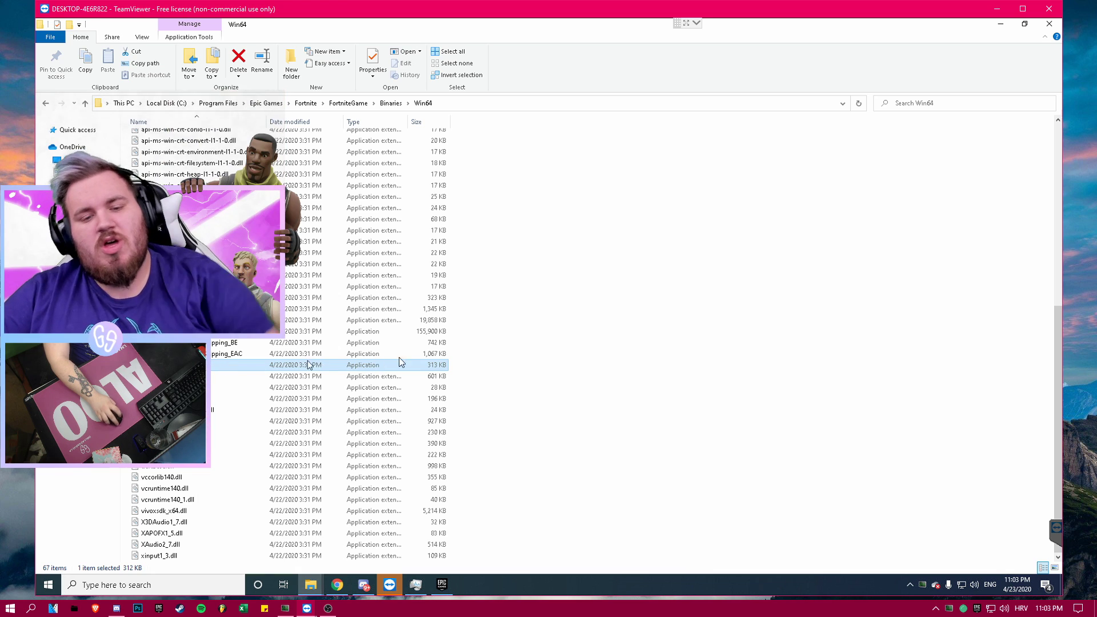
drag(456, 369, 240, 326)
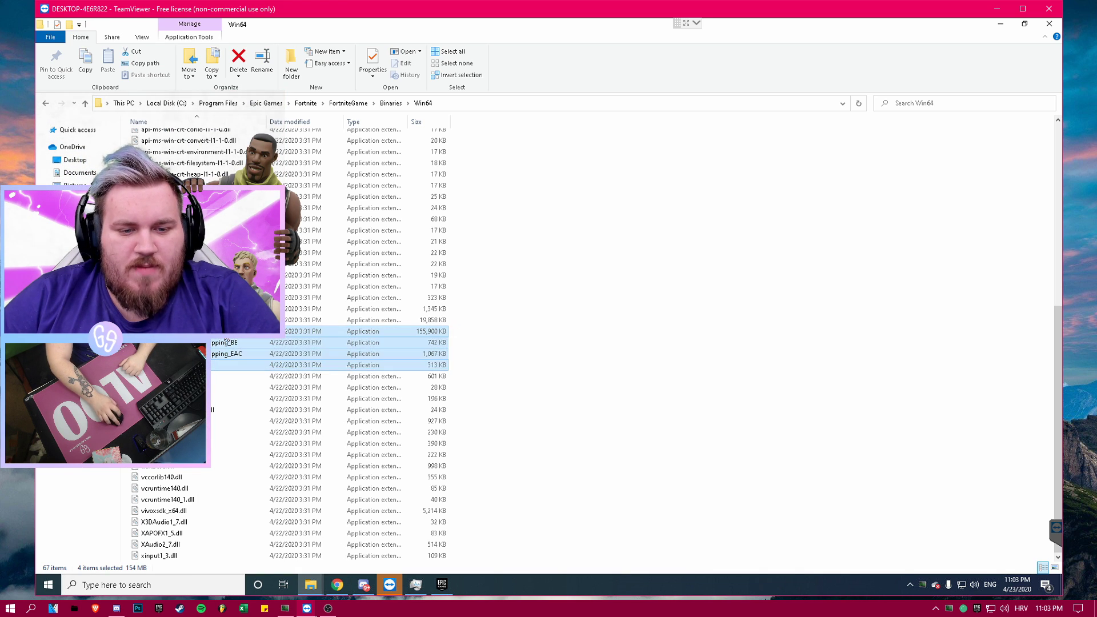
click(225, 332)
click(217, 363)
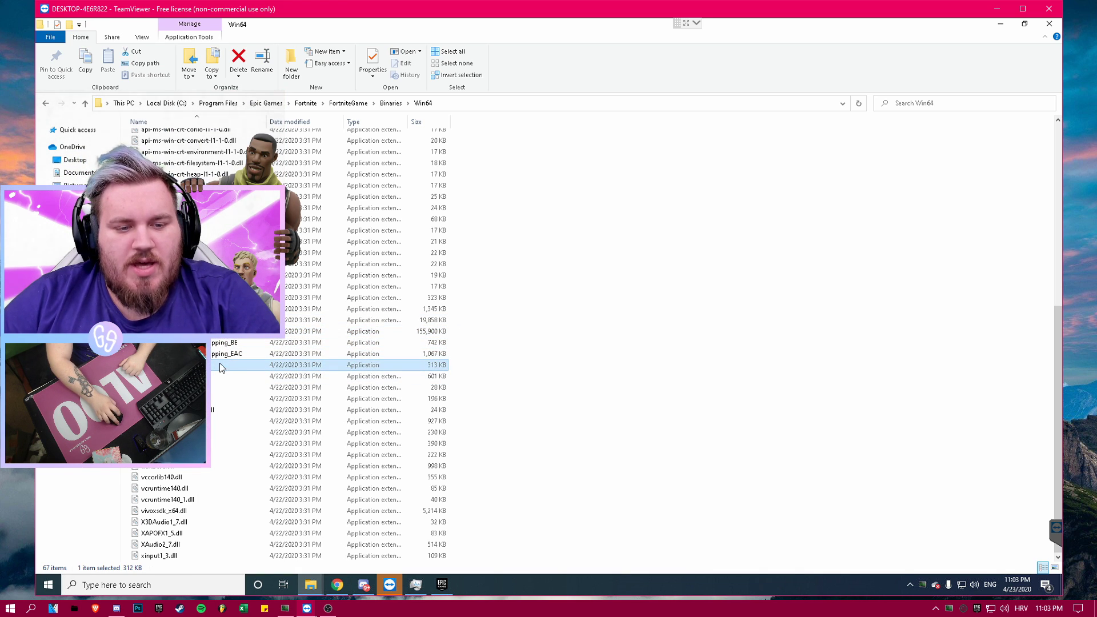
right_click(221, 366)
Step: Let Windows fix high-DPI scaling for FortniteLauncher and apply its compatibility settings
click(282, 561)
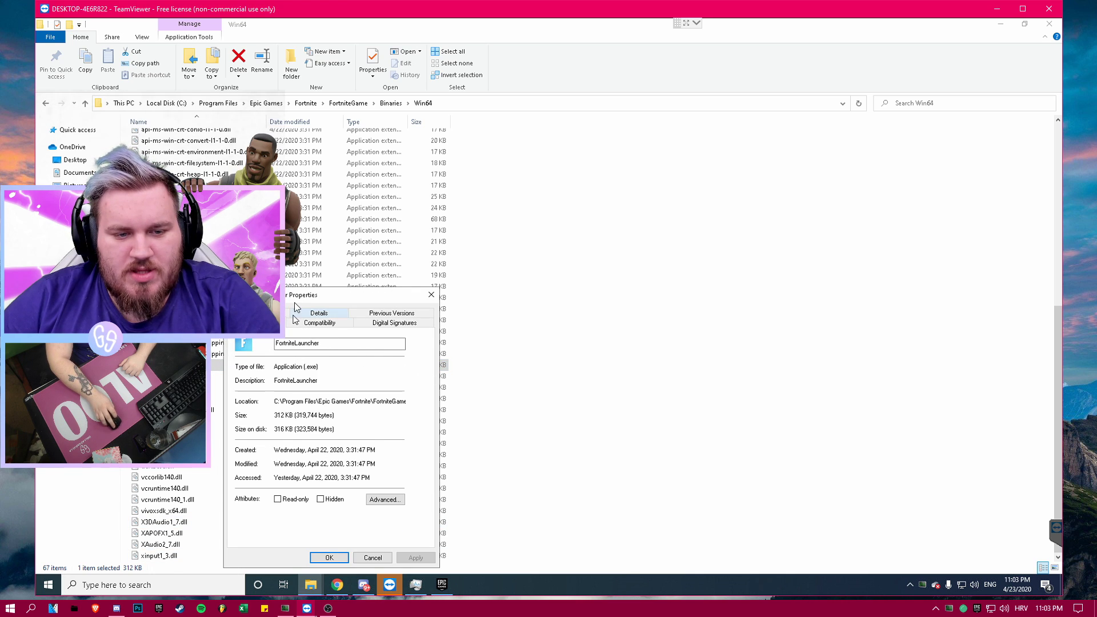
drag(290, 295, 445, 282)
click(471, 309)
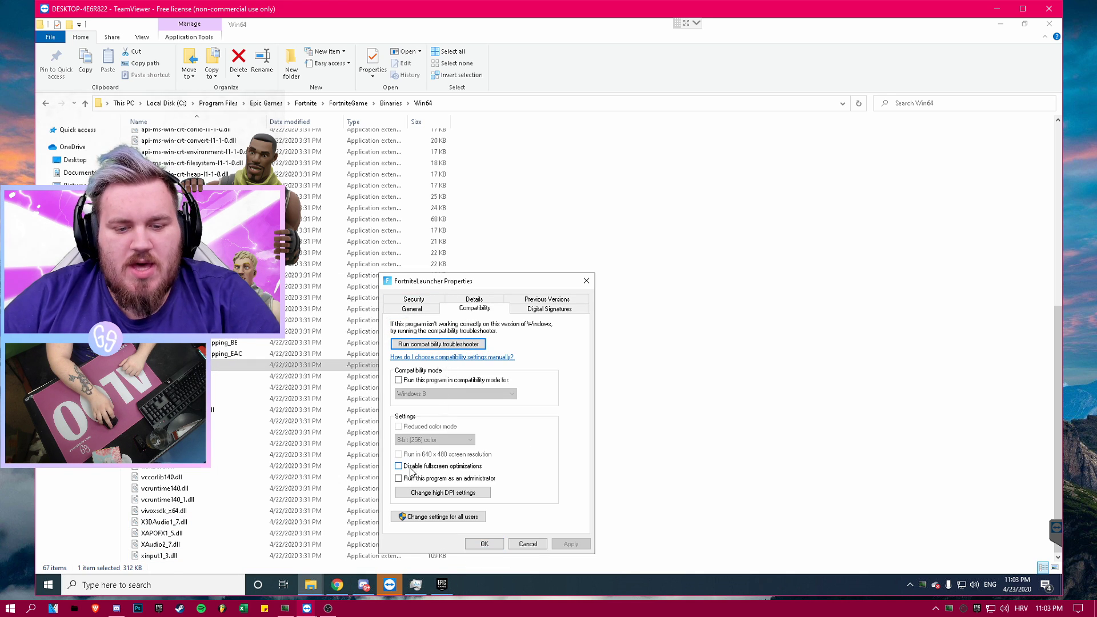
click(478, 494)
click(434, 378)
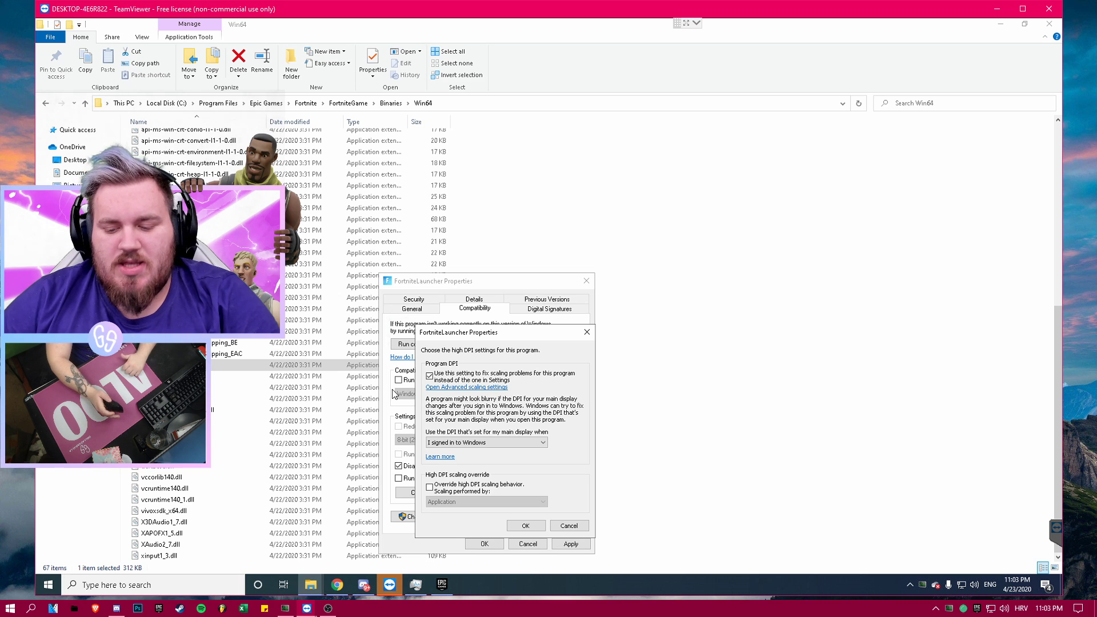
click(526, 526)
click(570, 544)
click(485, 543)
Step: Disable fullscreen optimizations and enable the Windows scaling fix for the EAC client executable
right_click(232, 352)
click(269, 552)
click(330, 323)
click(303, 481)
click(307, 507)
click(337, 390)
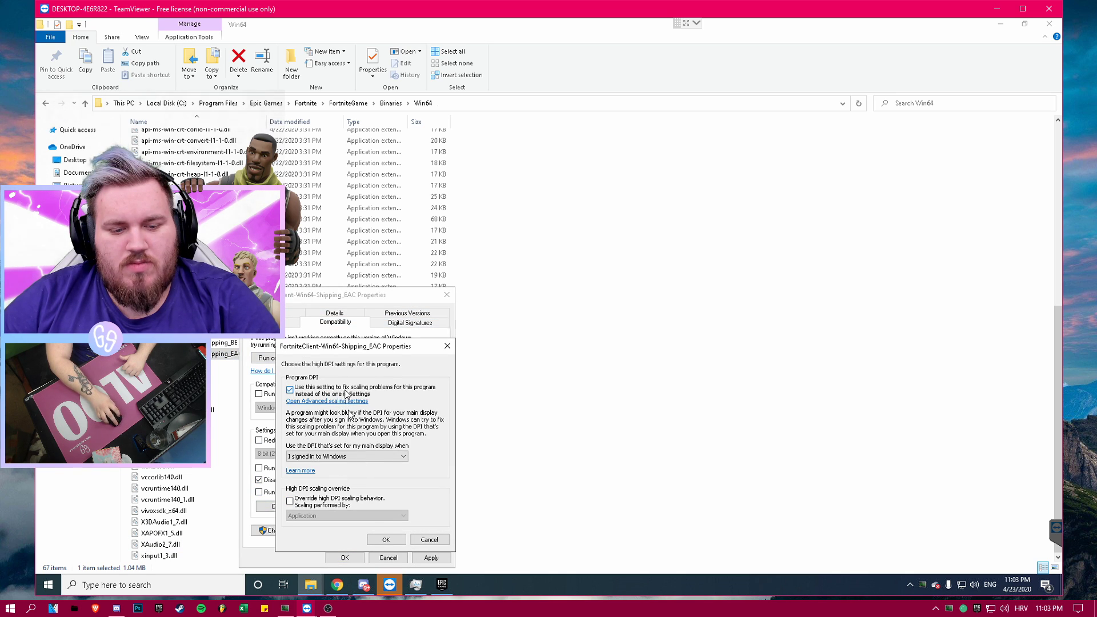
click(299, 507)
click(313, 516)
click(311, 516)
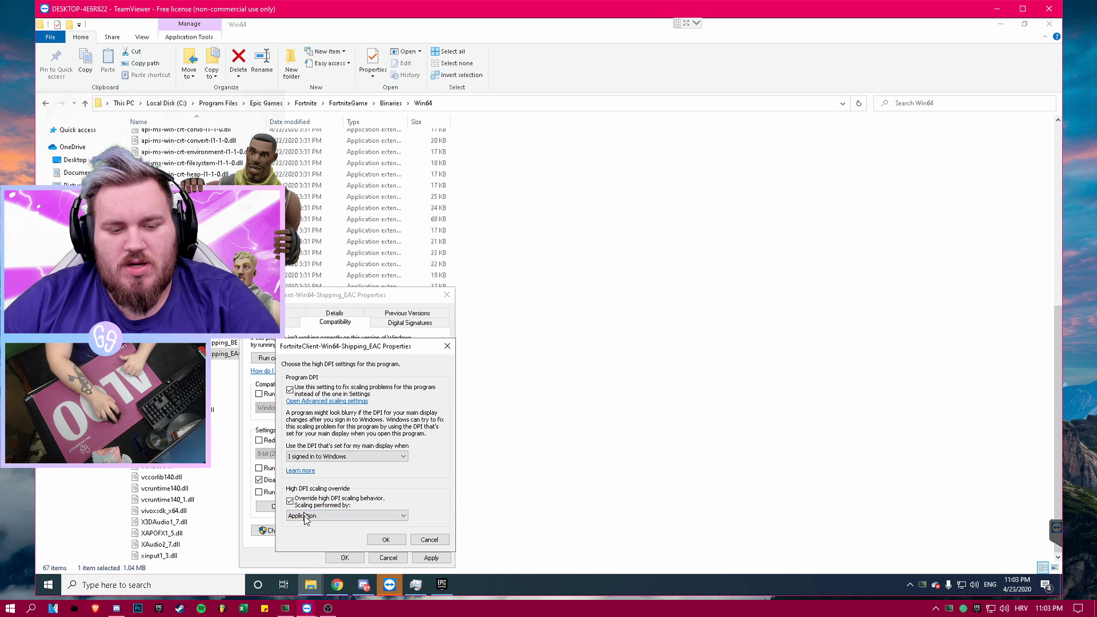
click(301, 508)
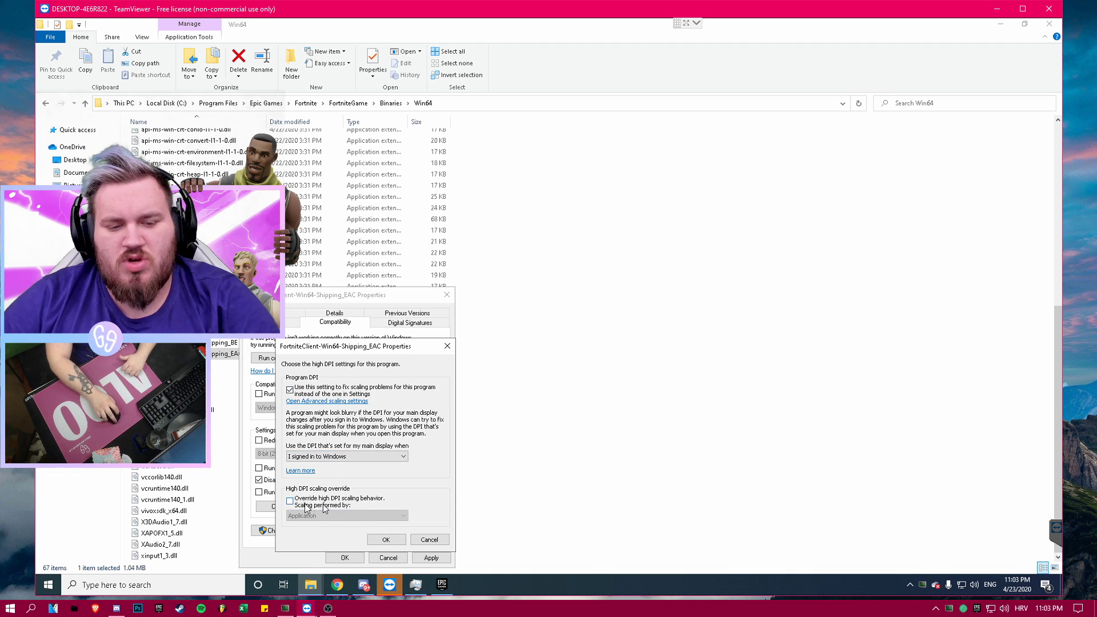
click(389, 542)
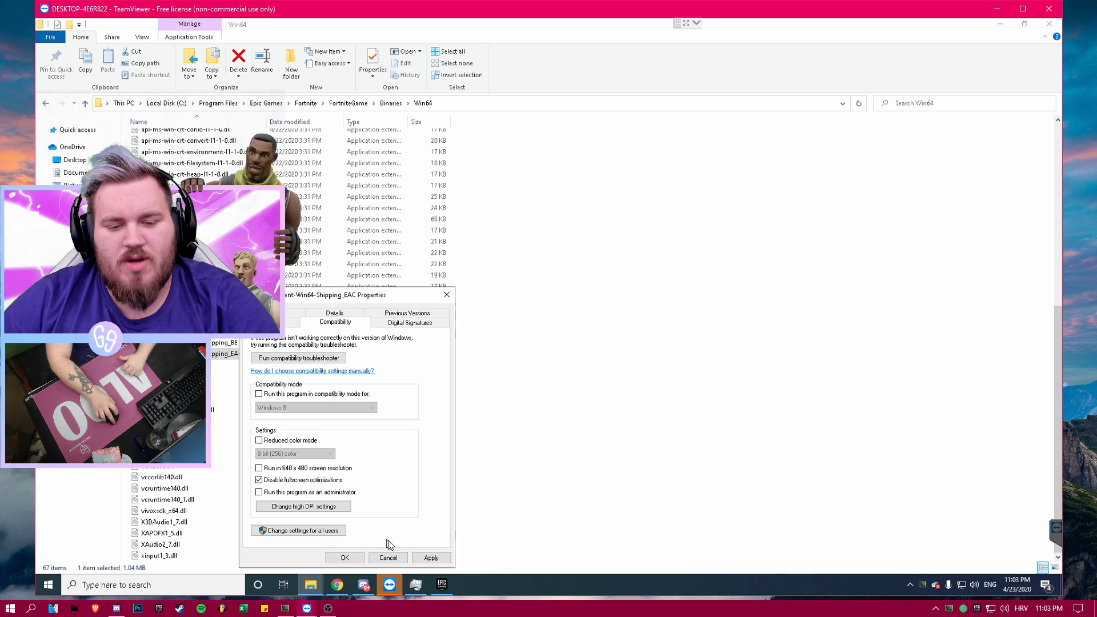
click(349, 557)
Step: Check the BE client executable's compatibility and high-DPI settings, then close its properties
right_click(266, 346)
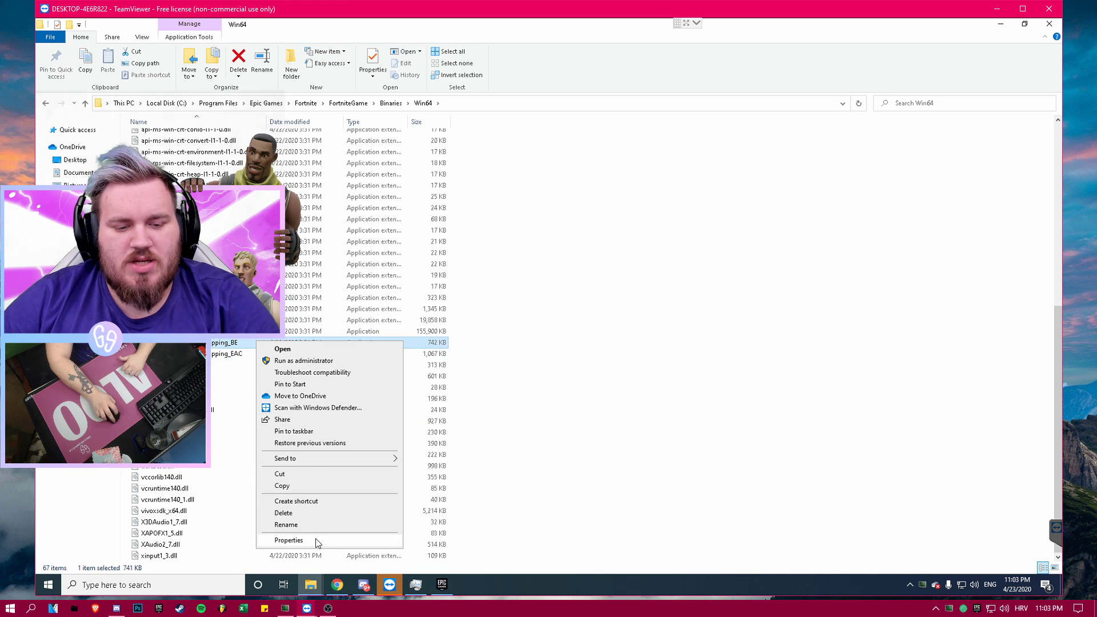
click(288, 542)
click(339, 323)
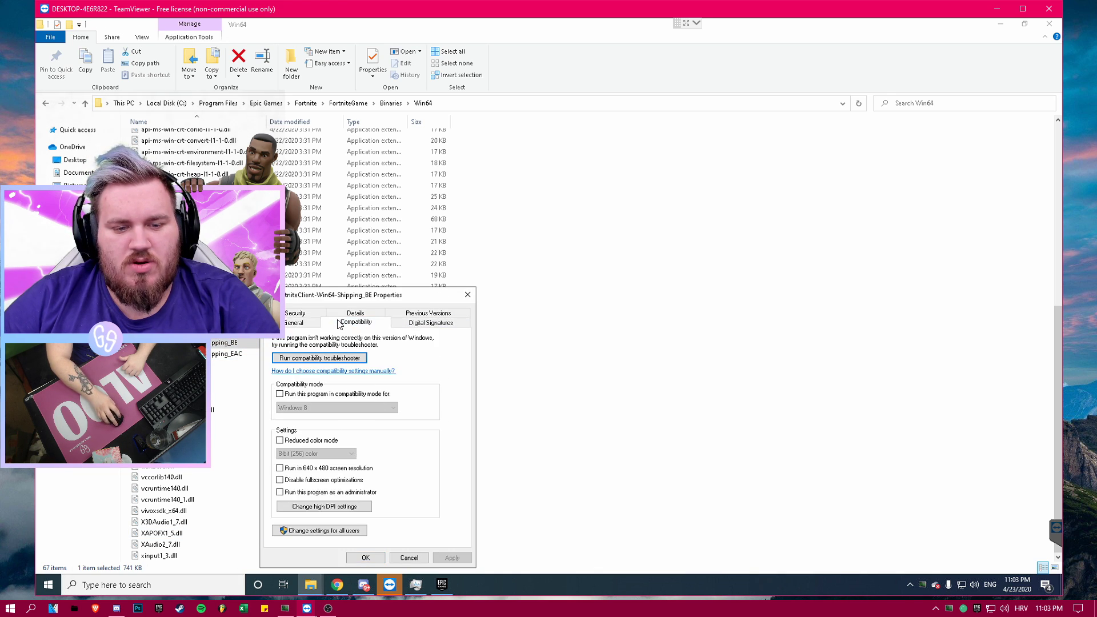
click(311, 506)
click(401, 542)
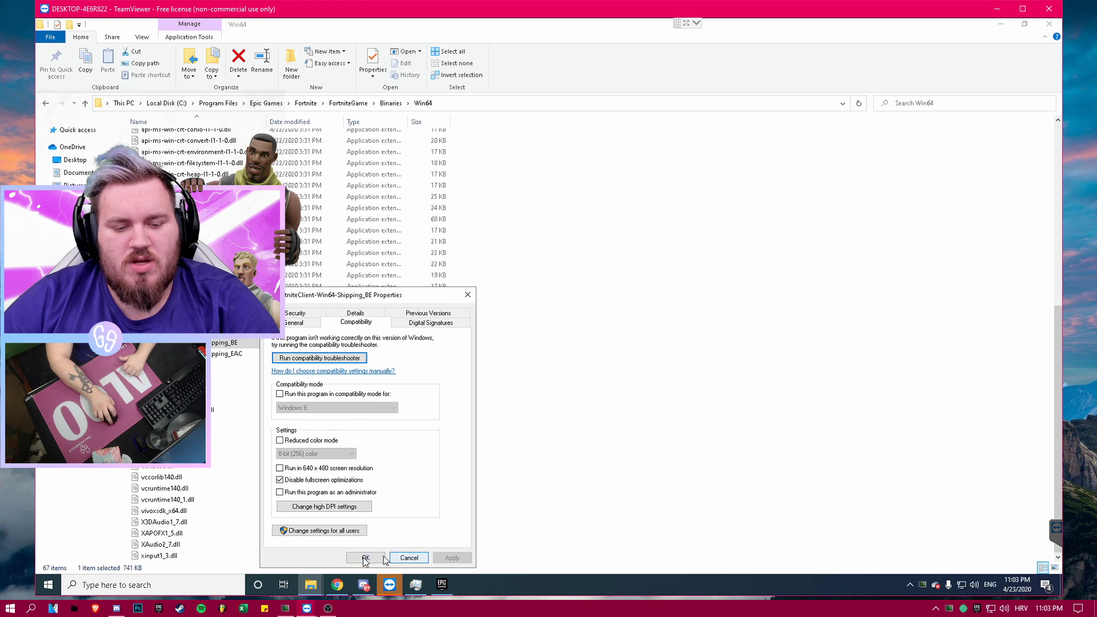
click(365, 558)
Step: Apply compatibility settings in FortniteClient-Win64-Shipping's properties
right_click(222, 330)
click(255, 525)
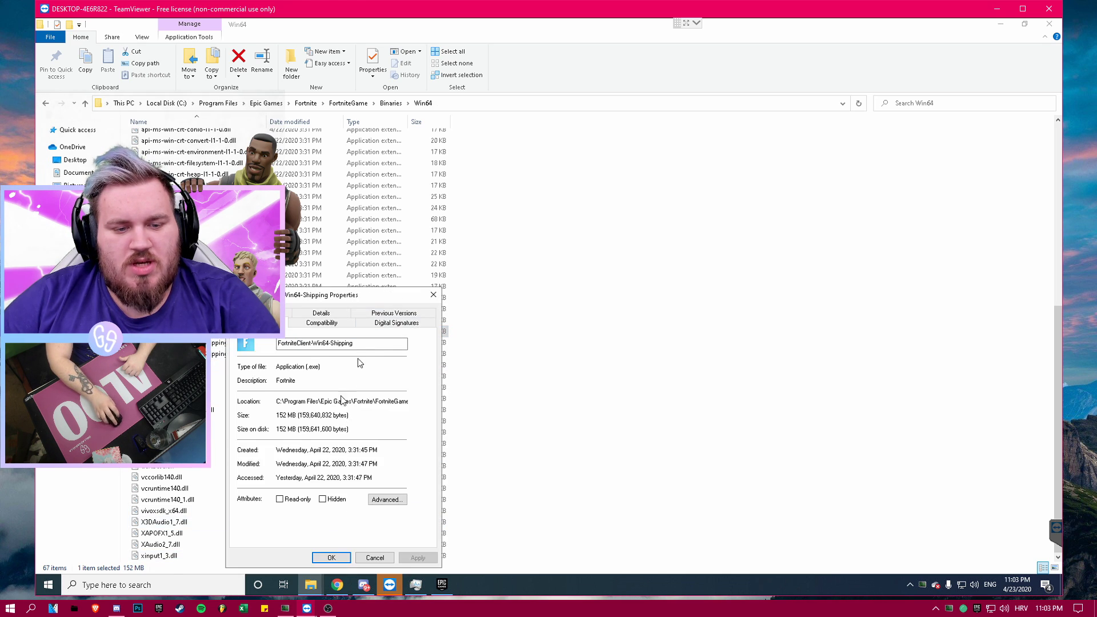
click(320, 323)
click(406, 556)
click(330, 558)
Step: Let Windows fix high-DPI scaling for FortniteClient-Win64-Shipping, save, and close the Win64 window
right_click(334, 332)
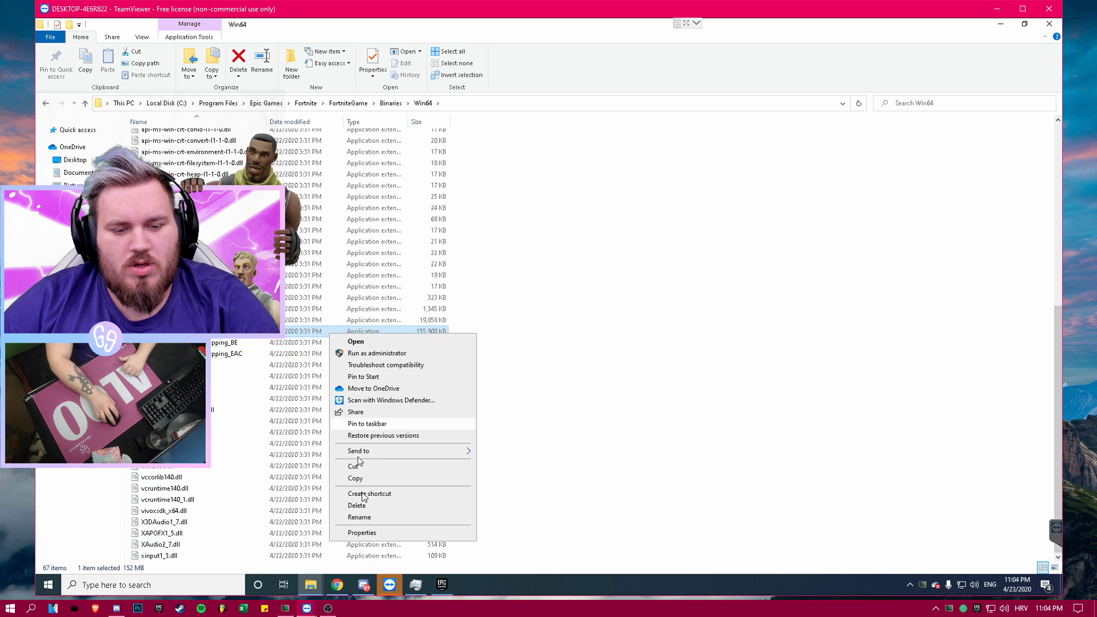
click(371, 533)
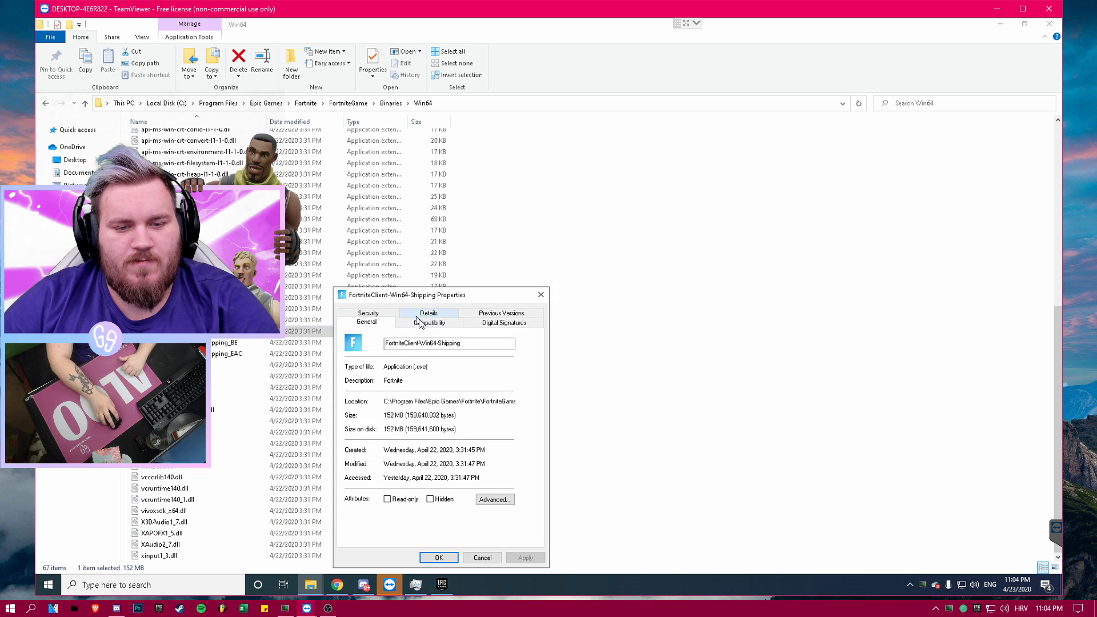
click(430, 323)
click(400, 507)
click(394, 390)
click(480, 539)
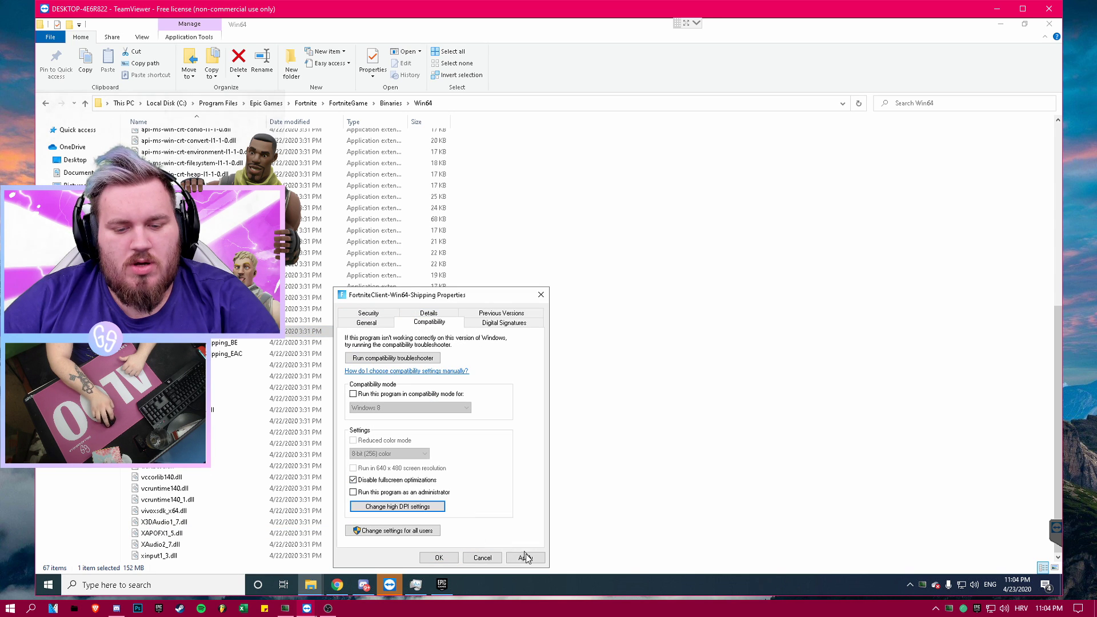
click(438, 557)
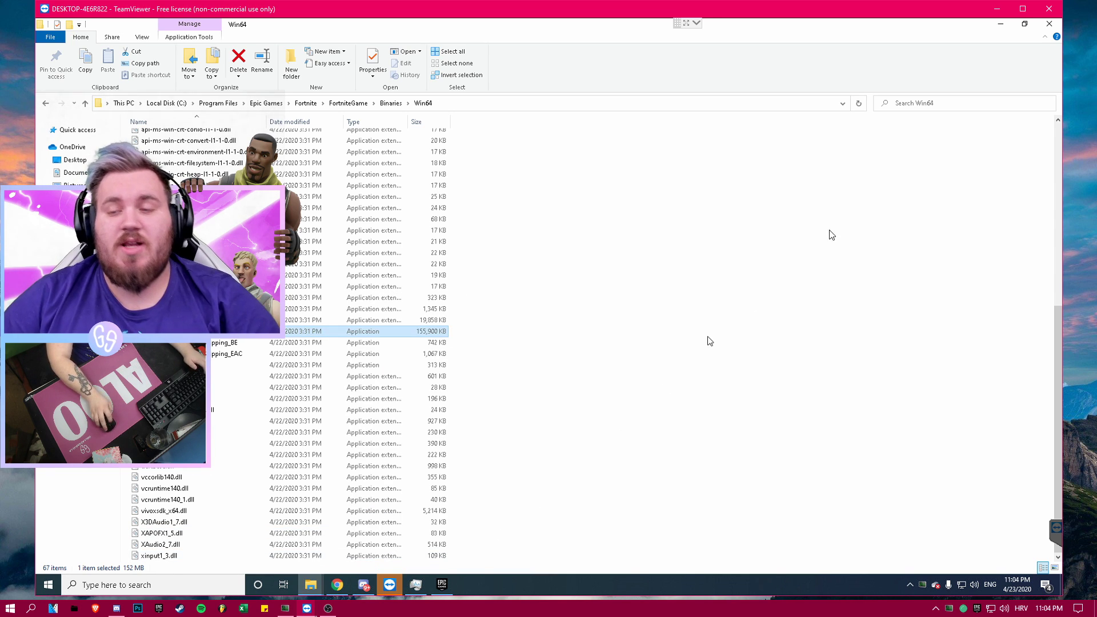
click(1049, 24)
Step: Show the Epic library, minimize the launcher, and close the folder window and Task Manager
click(235, 221)
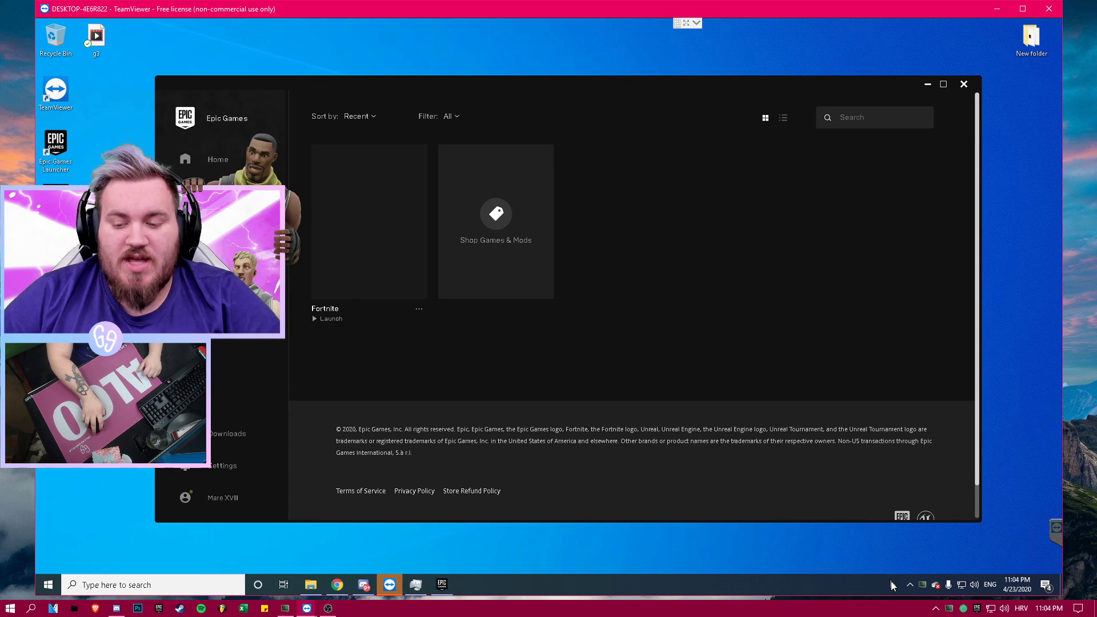
click(931, 84)
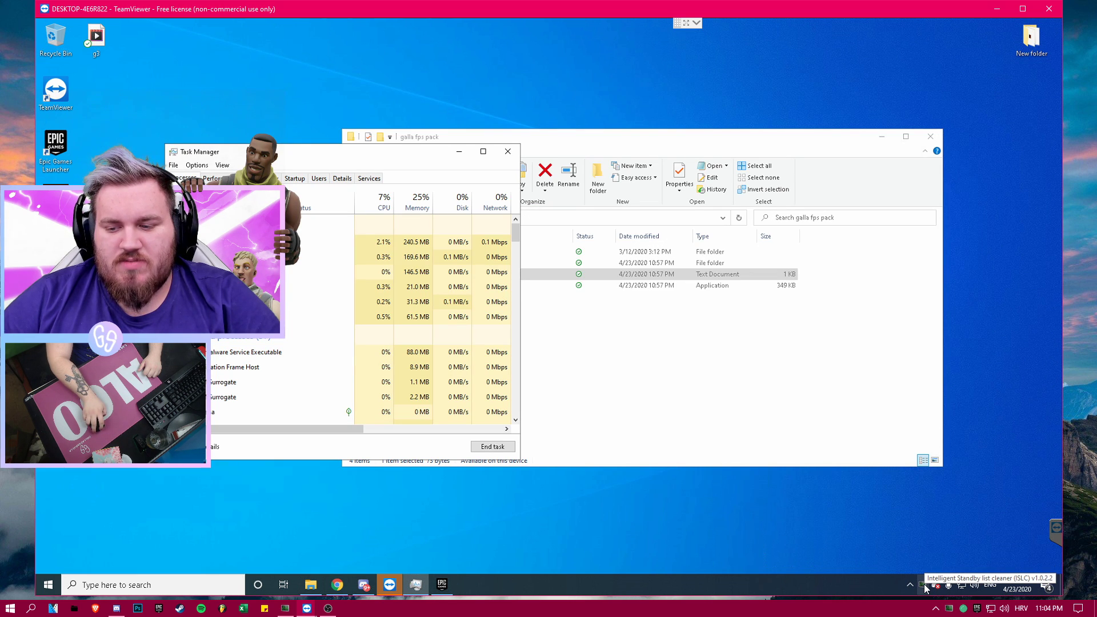
click(935, 139)
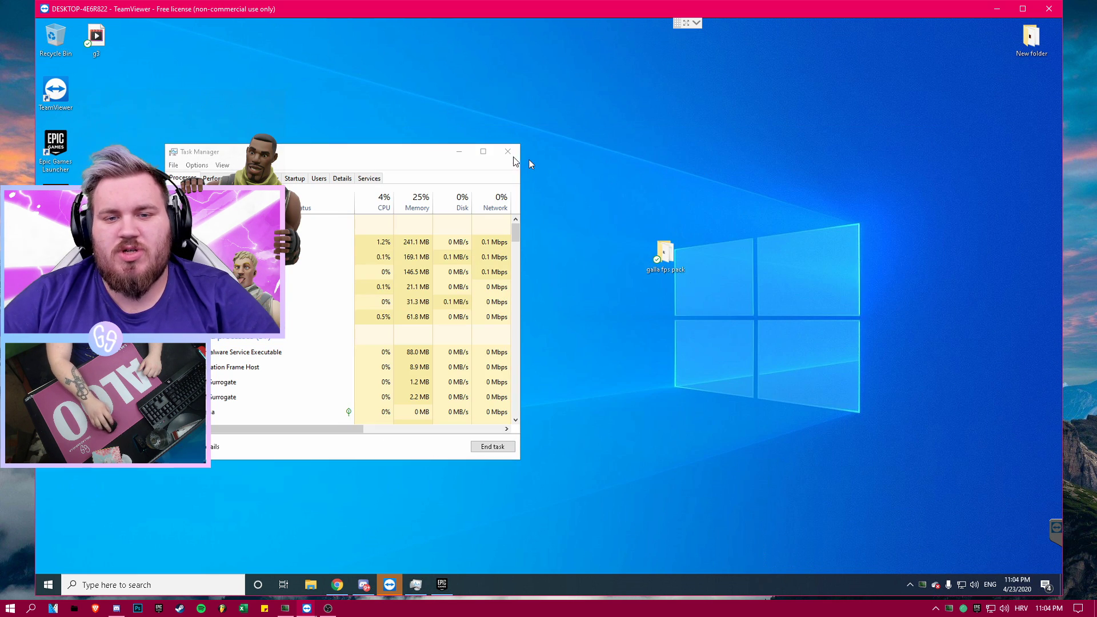
click(509, 151)
Step: Move the galla fps pack folder to the top right beneath New folder
drag(606, 121, 744, 320)
drag(664, 267, 1033, 183)
drag(1056, 146, 1032, 96)
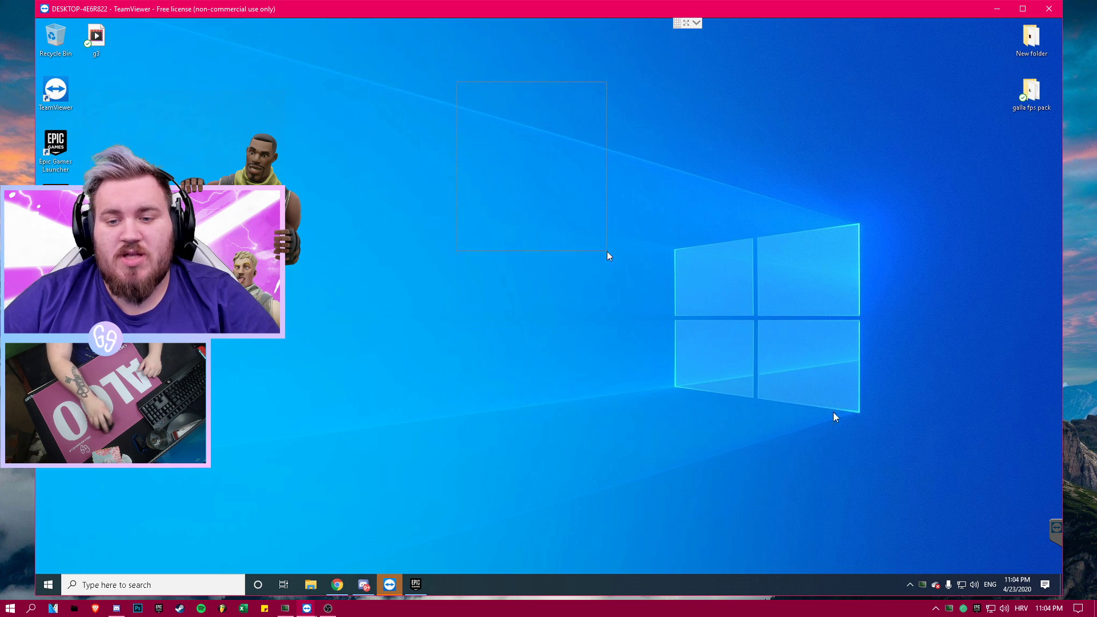
drag(602, 186, 390, 97)
drag(390, 96, 788, 404)
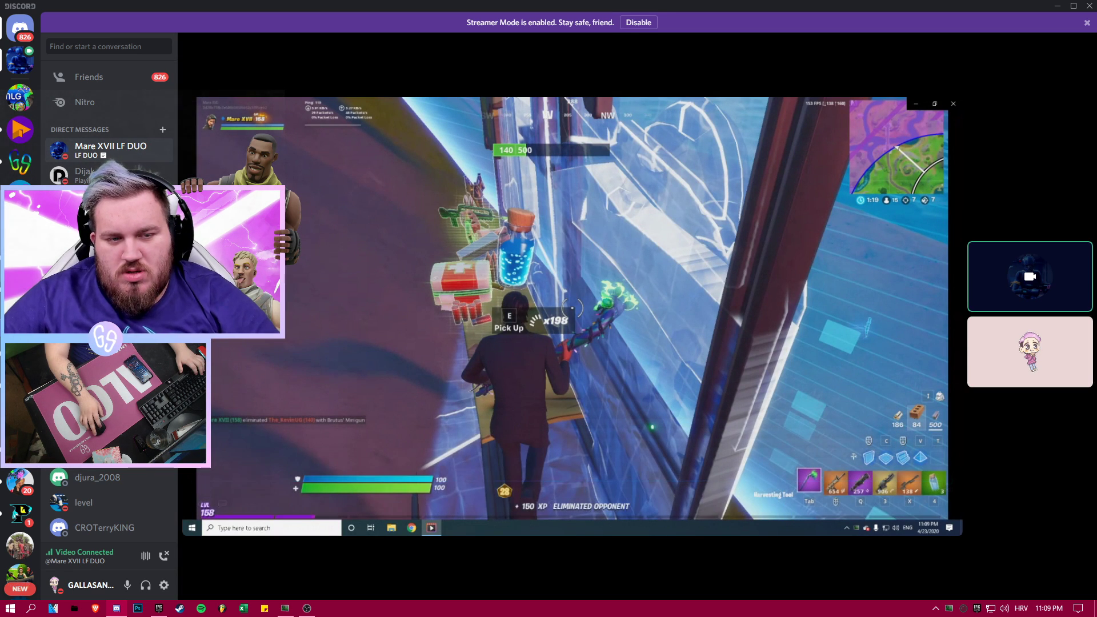
Step: Open the friend's stream options in the Discord call, then switch to the direct-message chat
click(940, 504)
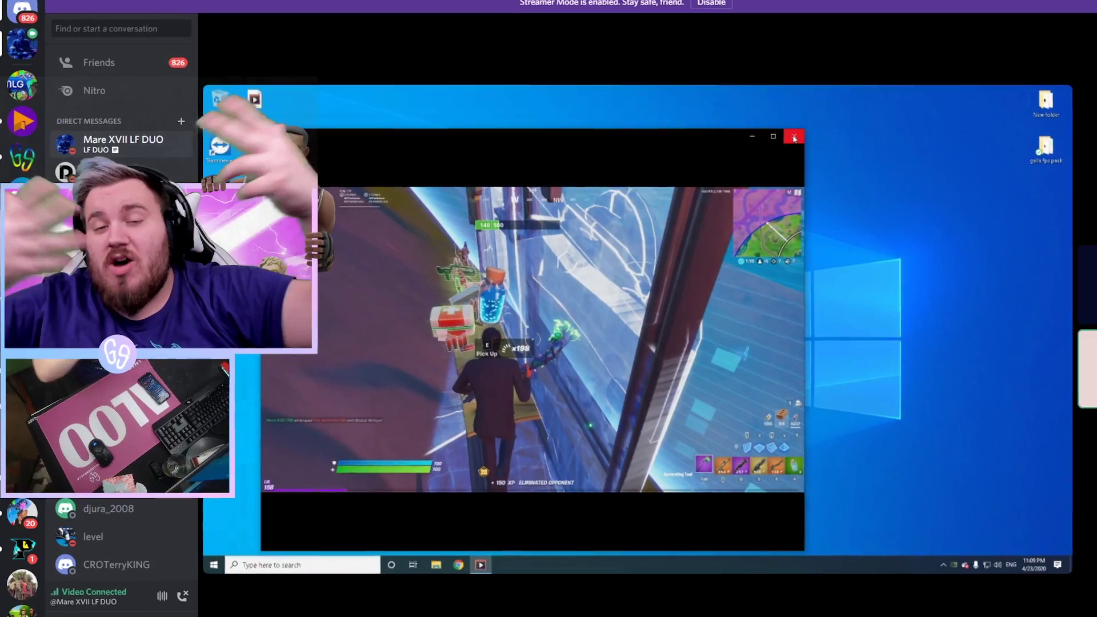
click(793, 138)
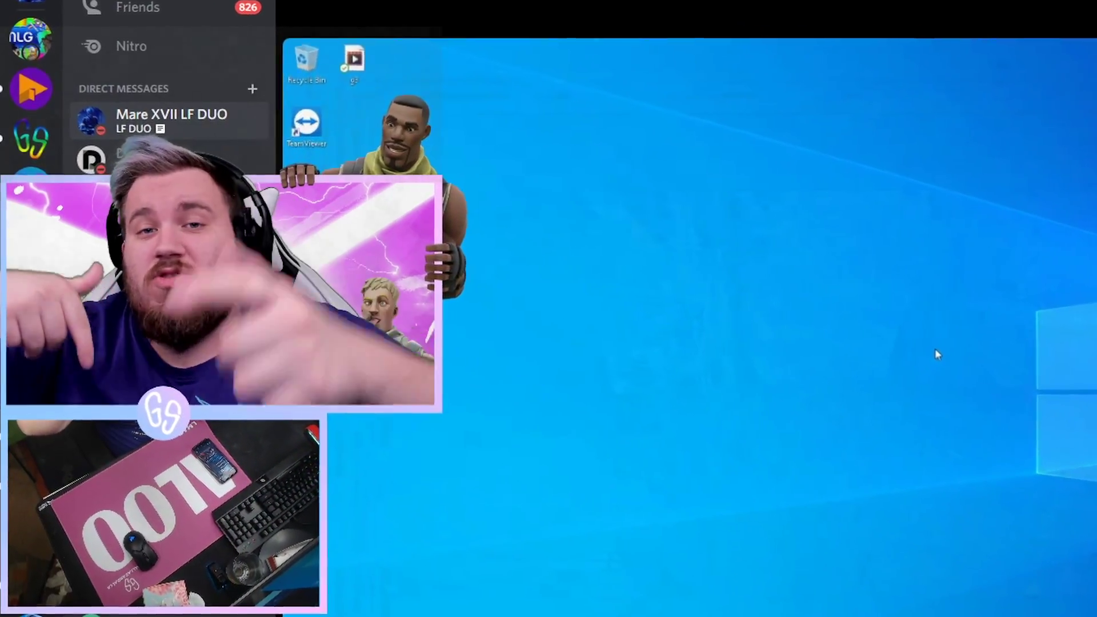
key(super+Tab)
click(360, 82)
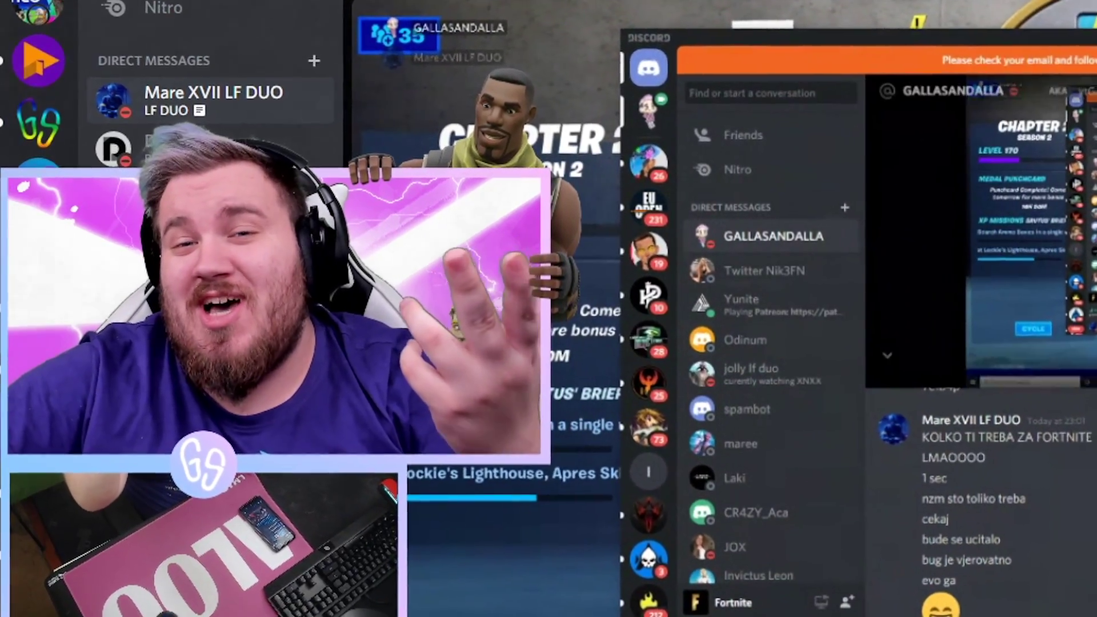